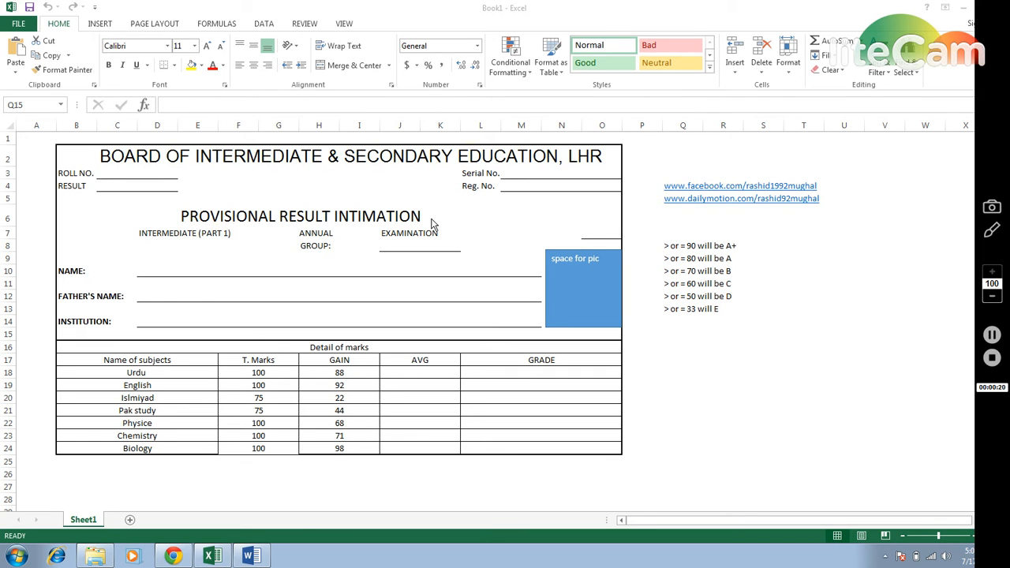
Enter the roll number in C3 and merge and centre C3:D3.
{"action": "left_click", "coordinate": [139, 172]}
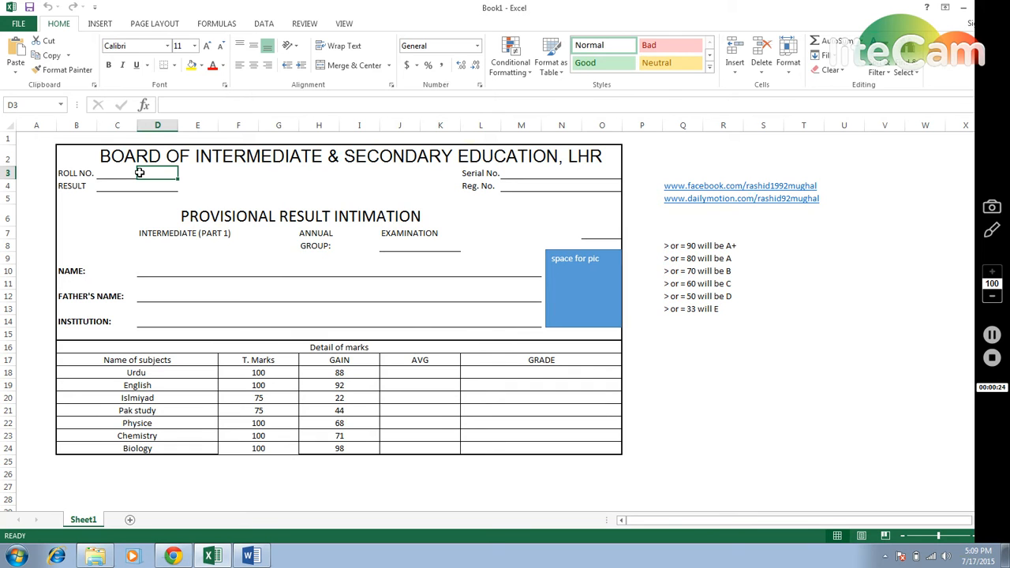
{"action": "key", "text": "Left"}
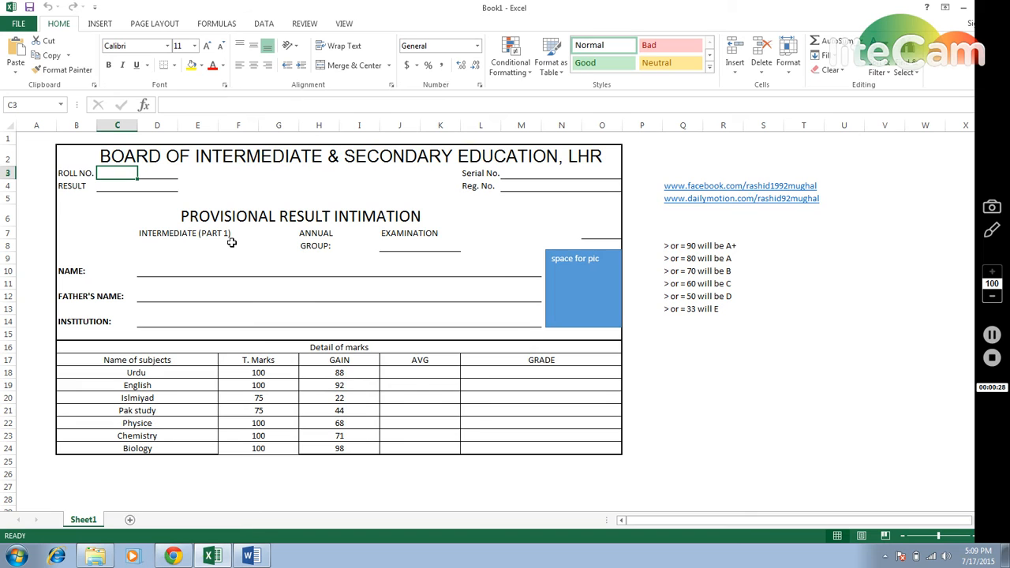
{"action": "type", "text": "1234"}
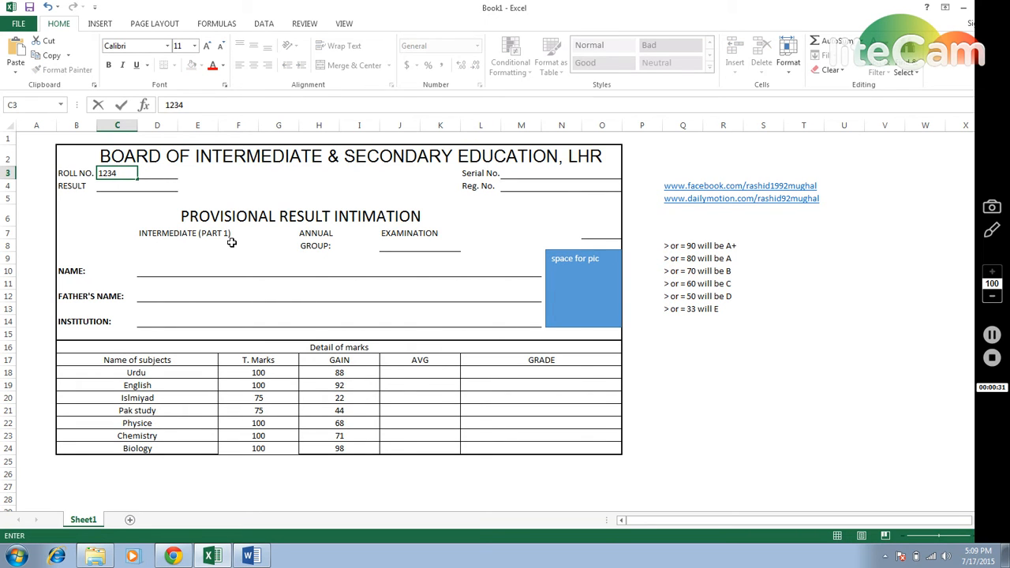
{"action": "key", "text": "ctrl+Return"}
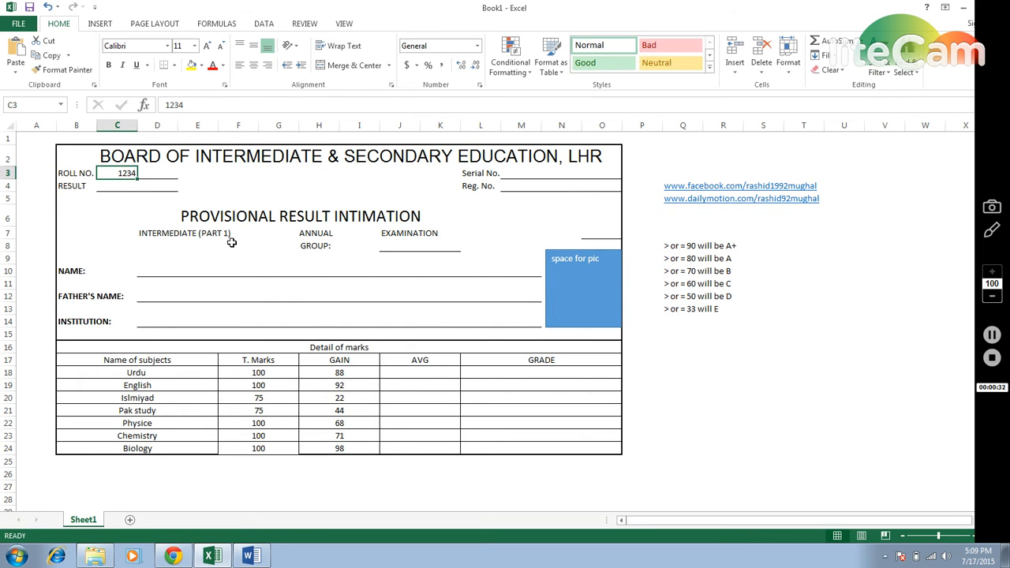
{"action": "key", "text": "shift+Right"}
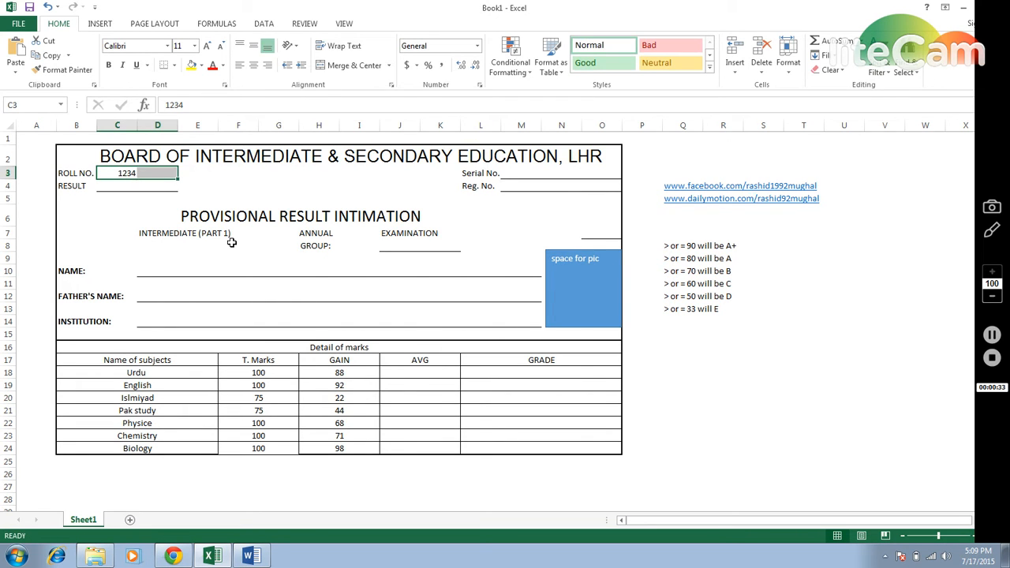
{"action": "left_click", "coordinate": [348, 67]}
Merge and centre C4:D4 and enter the result 'Fail'.
{"action": "key", "text": "Down"}
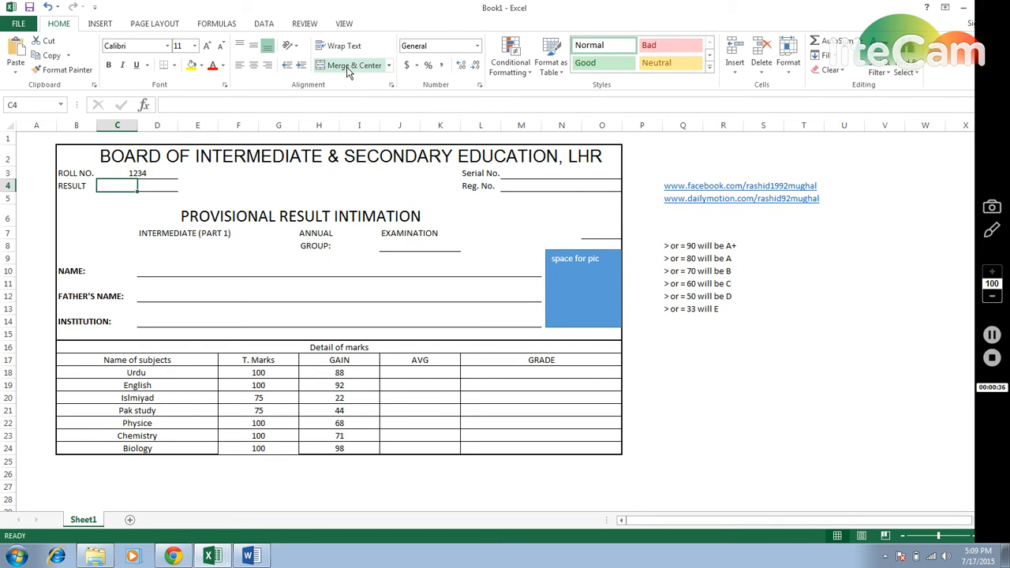
{"action": "key", "text": "shift+Right"}
{"action": "left_click", "coordinate": [352, 67]}
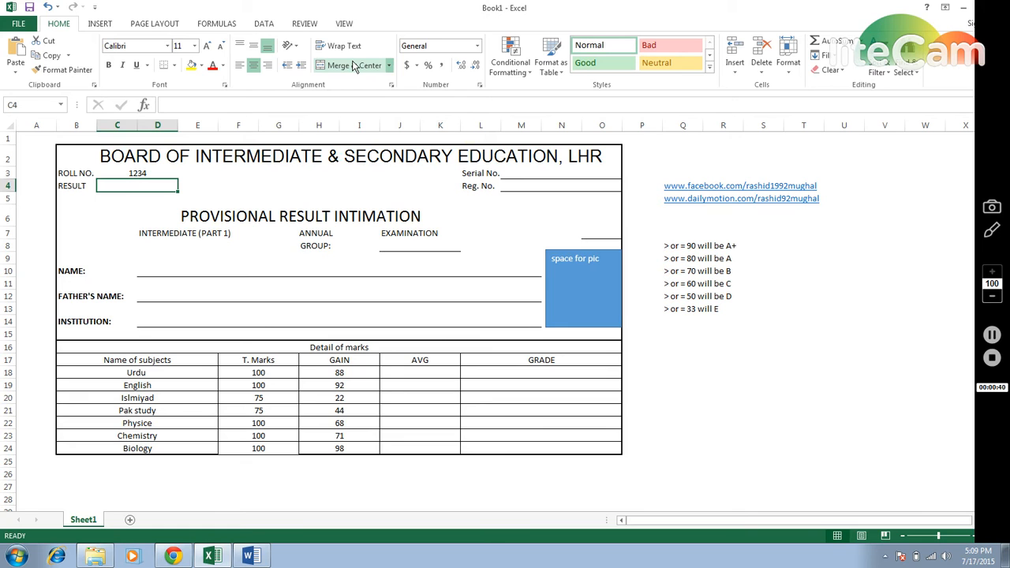
{"action": "type", "text": "Fail"}
{"action": "key", "text": "Right"}
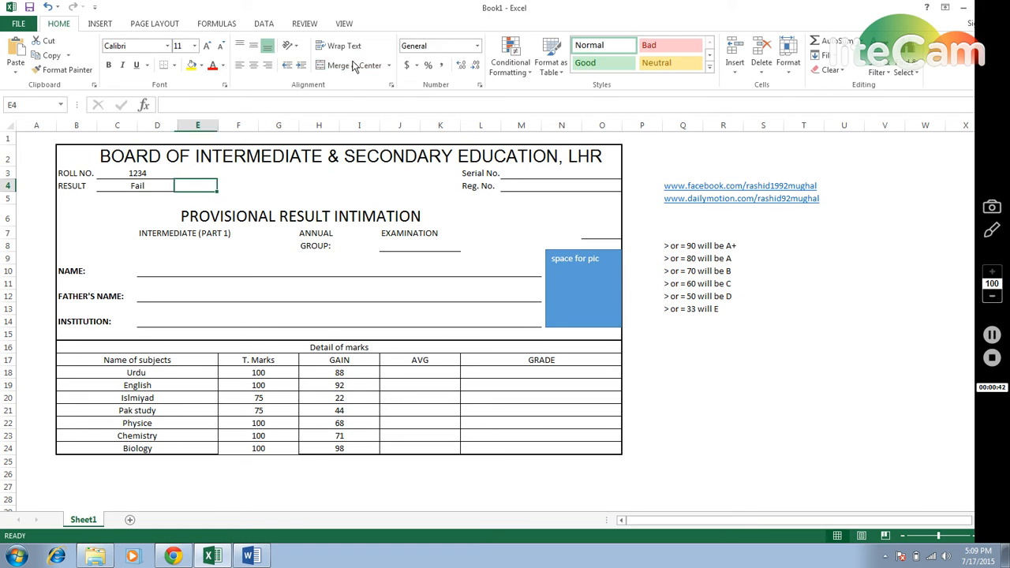
Merge M3:O3, enter the serial number there, and merge the Reg. No. cells M4:O4.
{"action": "key", "text": "Right"}
{"action": "key", "text": "Right"}
{"action": "key", "text": "Right"}
{"action": "key", "text": "Right"}
{"action": "key", "text": "Right"}
{"action": "key", "text": "Right"}
{"action": "key", "text": "Right"}
{"action": "key", "text": "Up"}
{"action": "key", "text": "Right"}
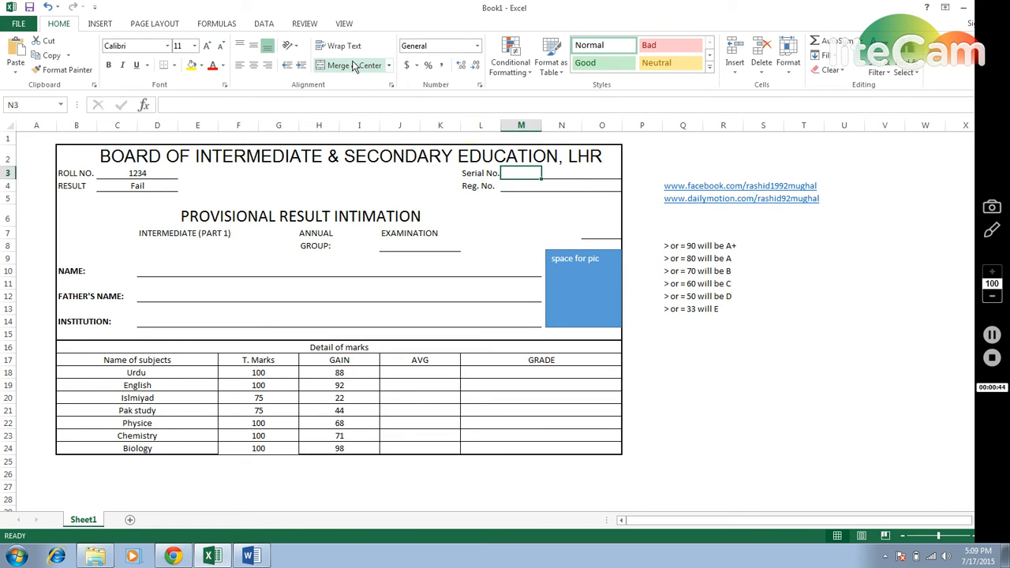
{"action": "key", "text": "Left"}
{"action": "key", "text": "shift+Right"}
{"action": "key", "text": "shift+Right"}
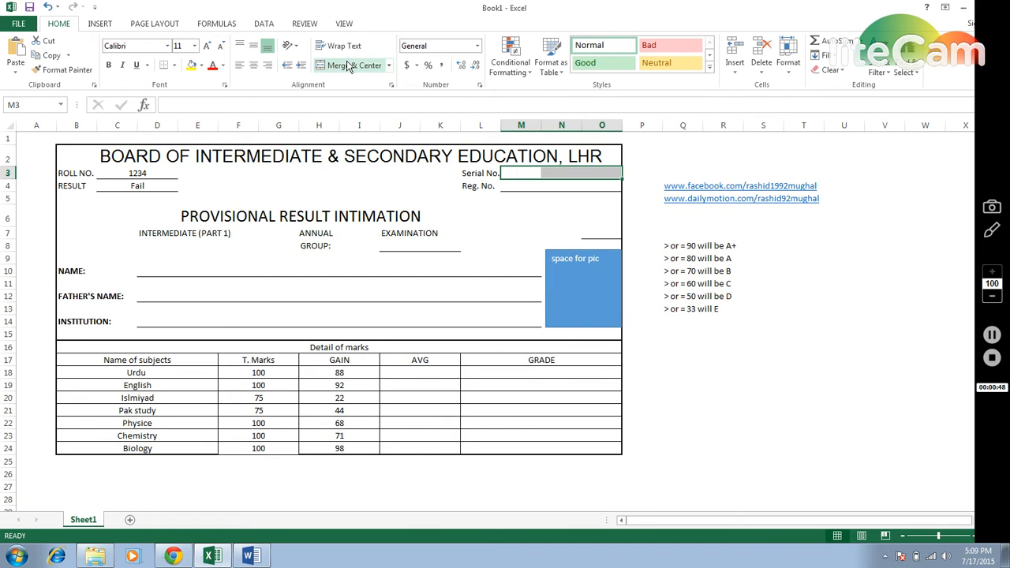
{"action": "left_click", "coordinate": [349, 65]}
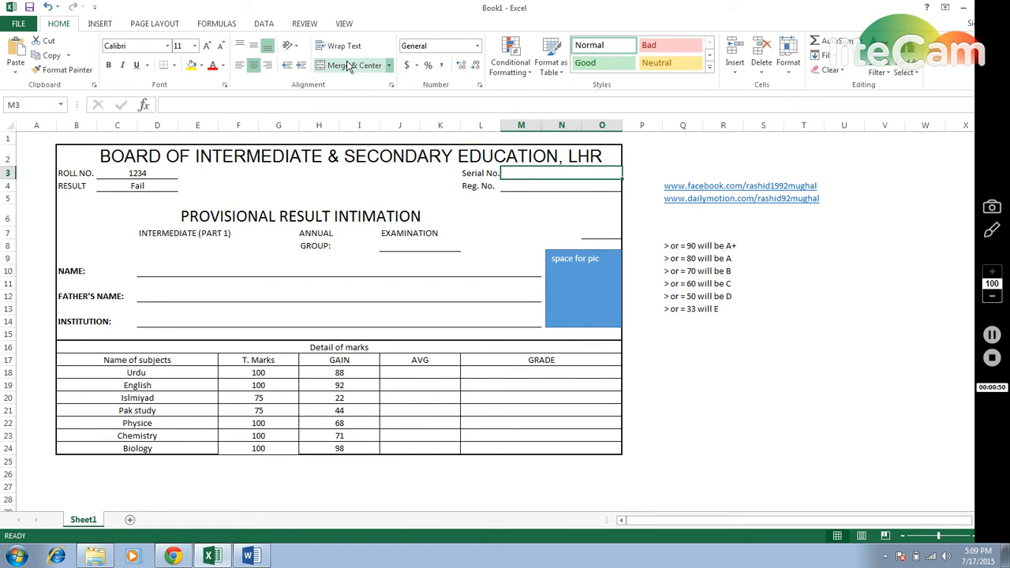
{"action": "type", "text": "1234-12"}
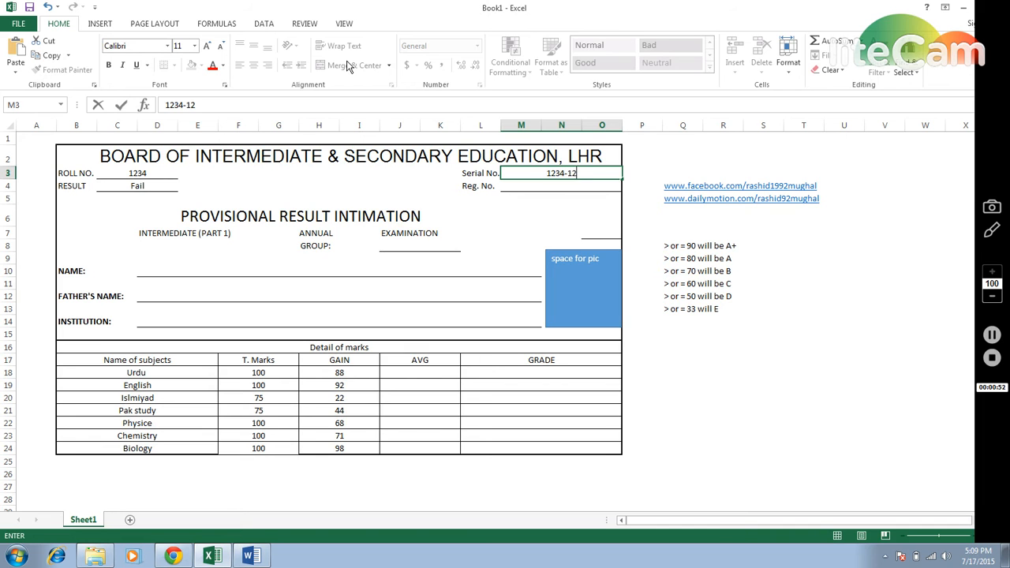
{"action": "type", "text": "34-23"}
{"action": "key", "text": "Return"}
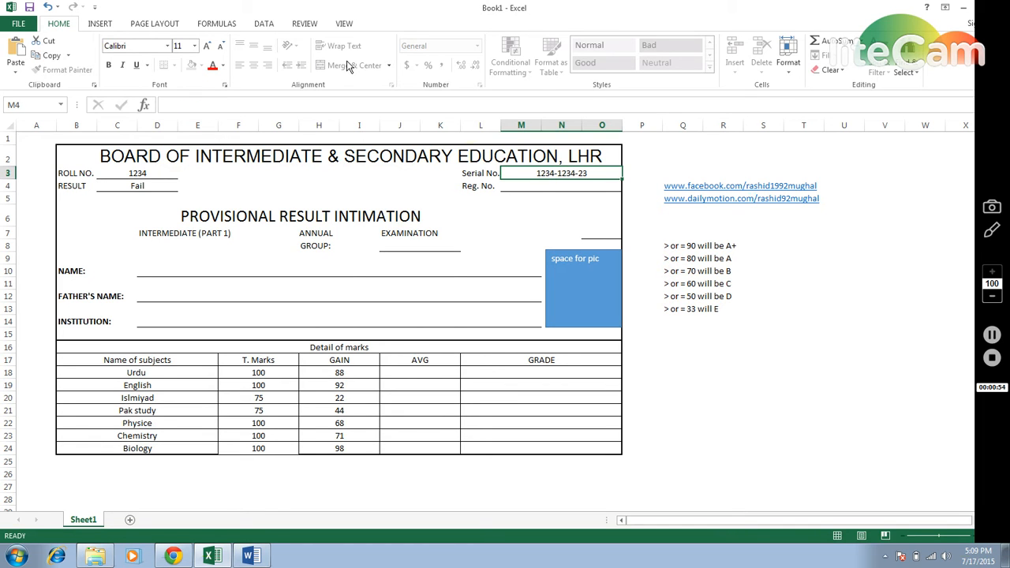
{"action": "key", "text": "shift+Right"}
{"action": "key", "text": "shift+Right"}
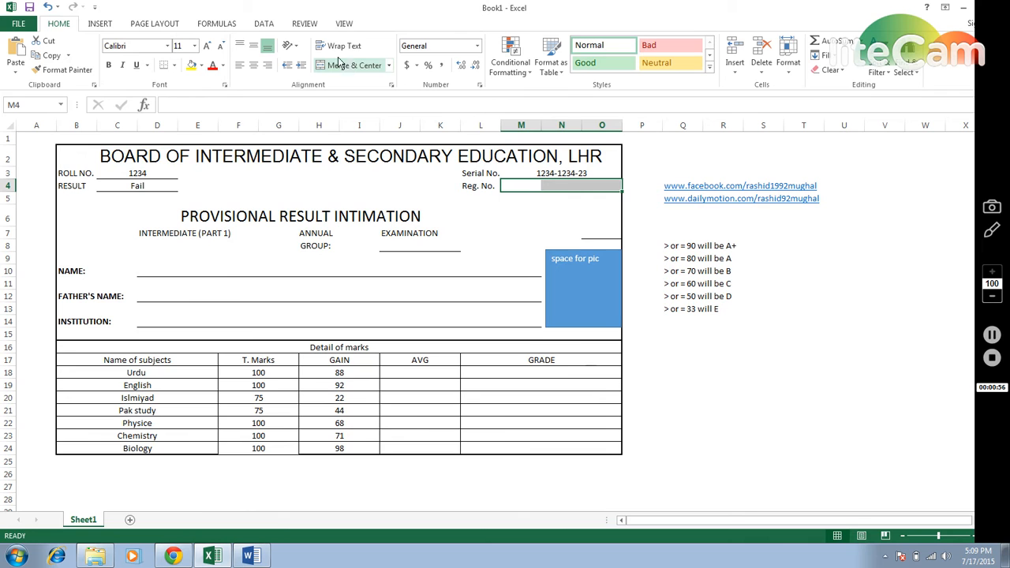
{"action": "left_click", "coordinate": [344, 70]}
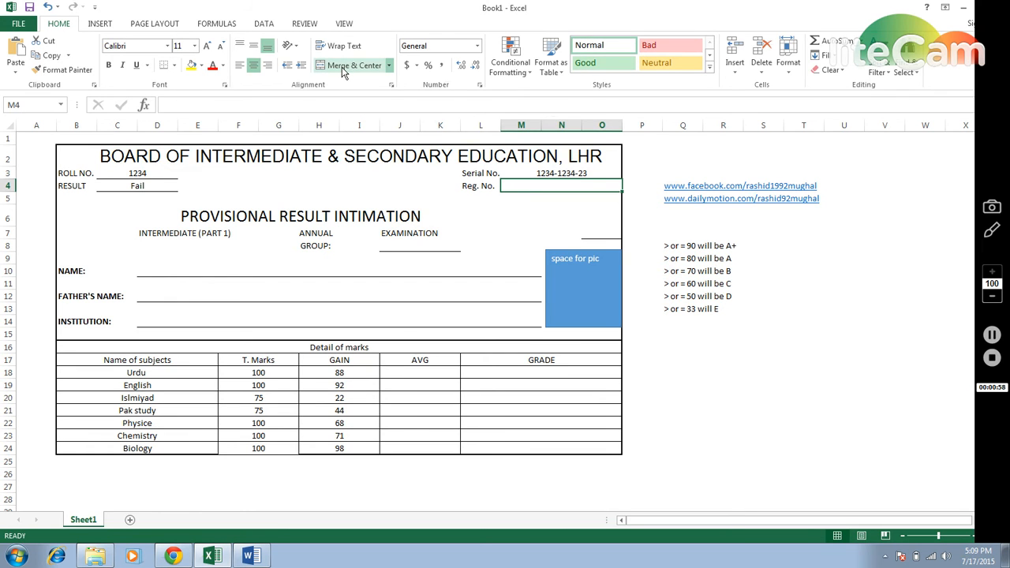
Enter the registration number, then merge and centre J8:K8 and enter 'Science' as the group.
{"action": "type", "text": "123-345"}
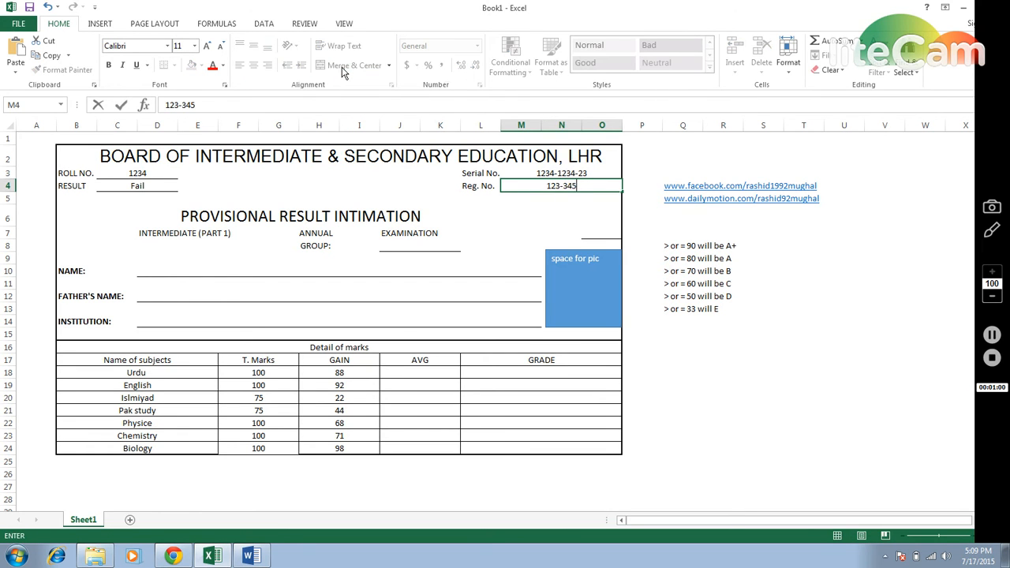
{"action": "type", "text": "5-3223"}
{"action": "key", "text": "Return"}
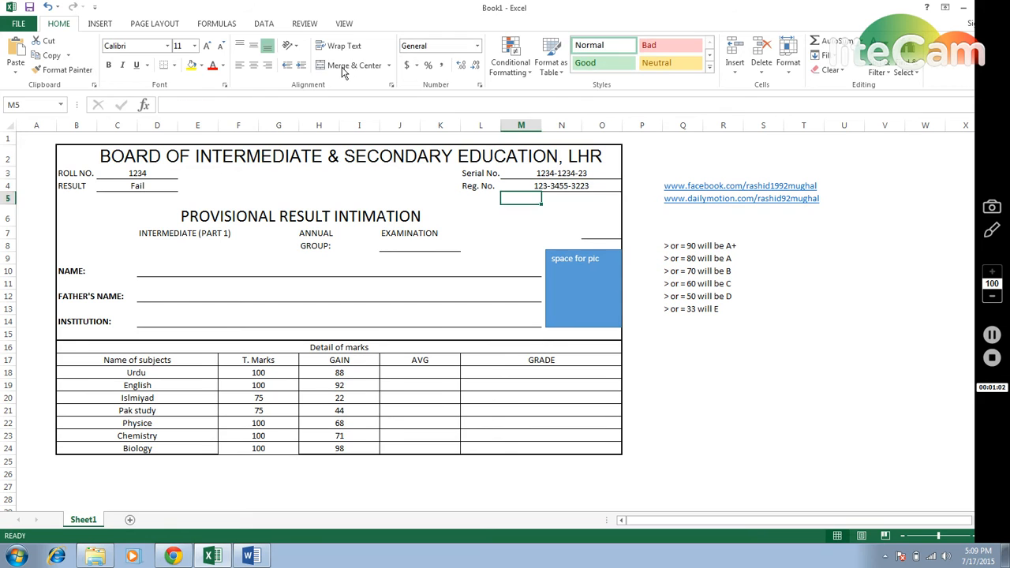
{"action": "key", "text": "Down"}
{"action": "key", "text": "Down"}
{"action": "key", "text": "Left"}
{"action": "key", "text": "Left"}
{"action": "key", "text": "Left"}
{"action": "key", "text": "Down"}
{"action": "key", "text": "shift+Right"}
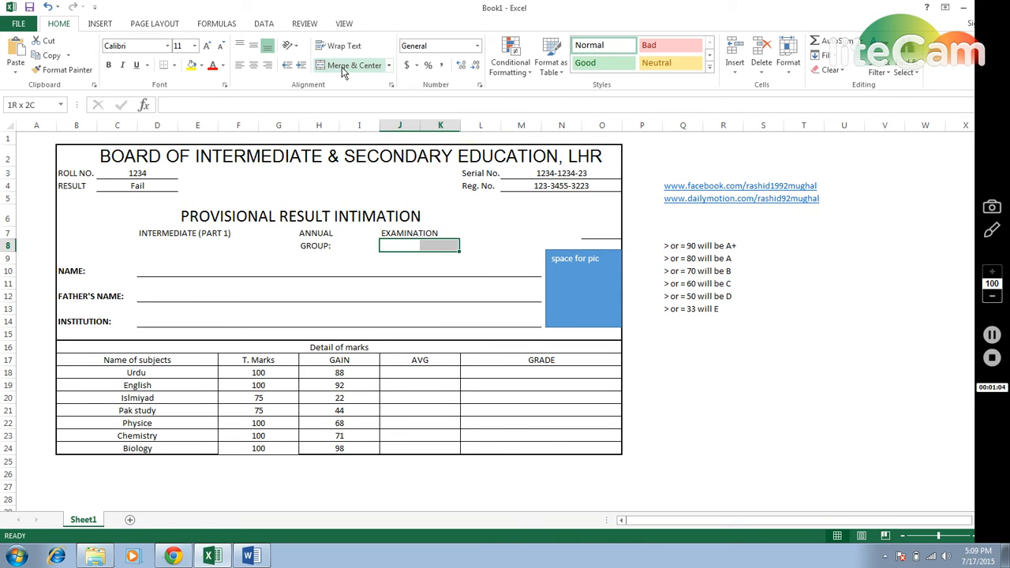
{"action": "left_click", "coordinate": [350, 67]}
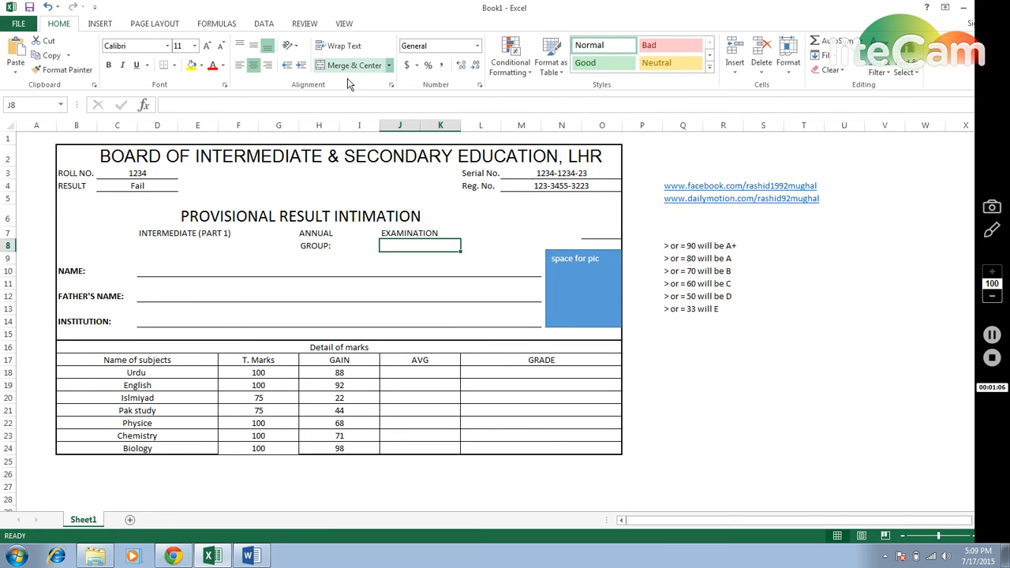
{"action": "type", "text": "Science"}
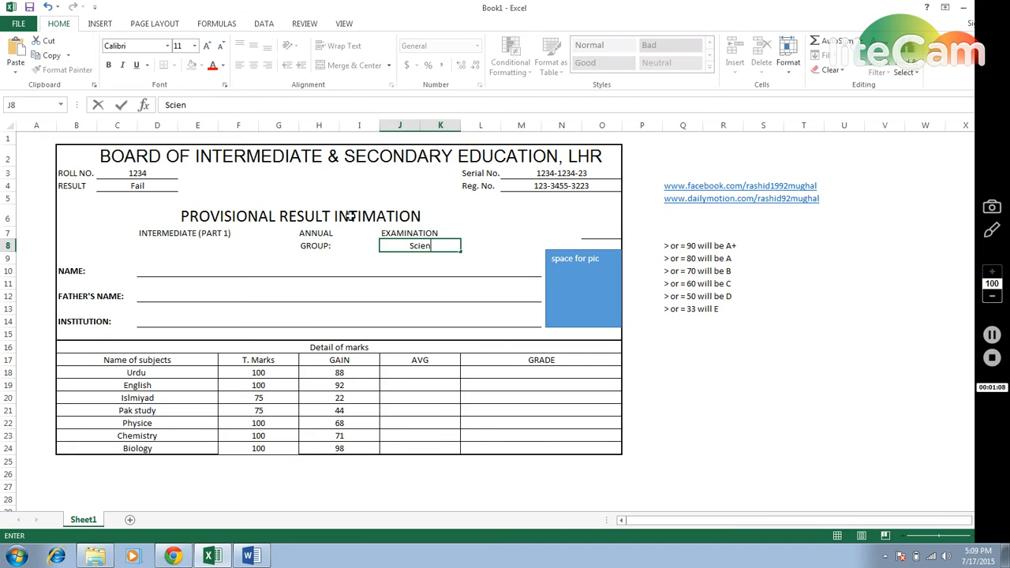
{"action": "key", "text": "Tab"}
Enter the examination year 2015 in O7.
{"action": "key", "text": "Up"}
{"action": "key", "text": "Right"}
{"action": "key", "text": "Right"}
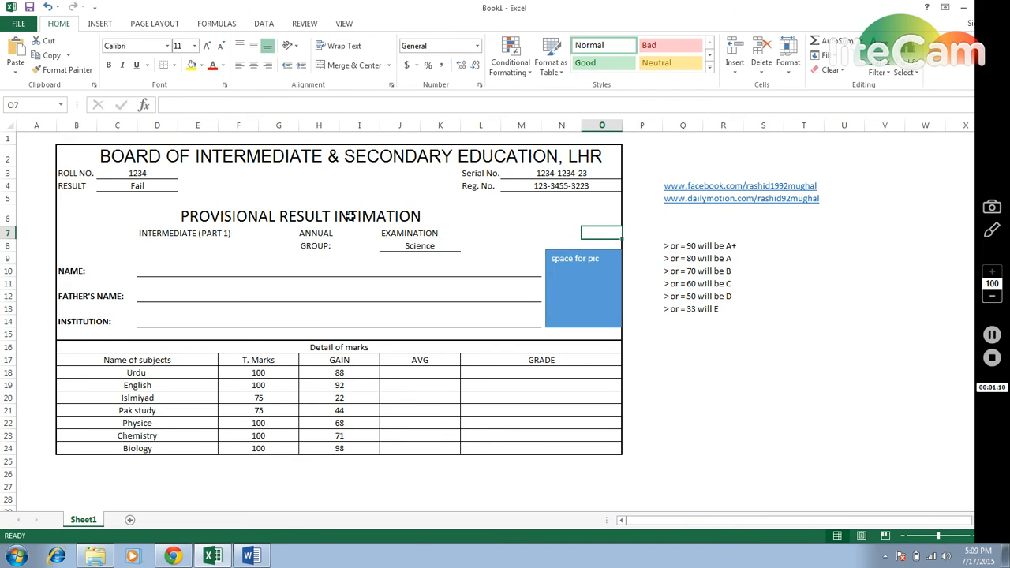
{"action": "type", "text": "200"}
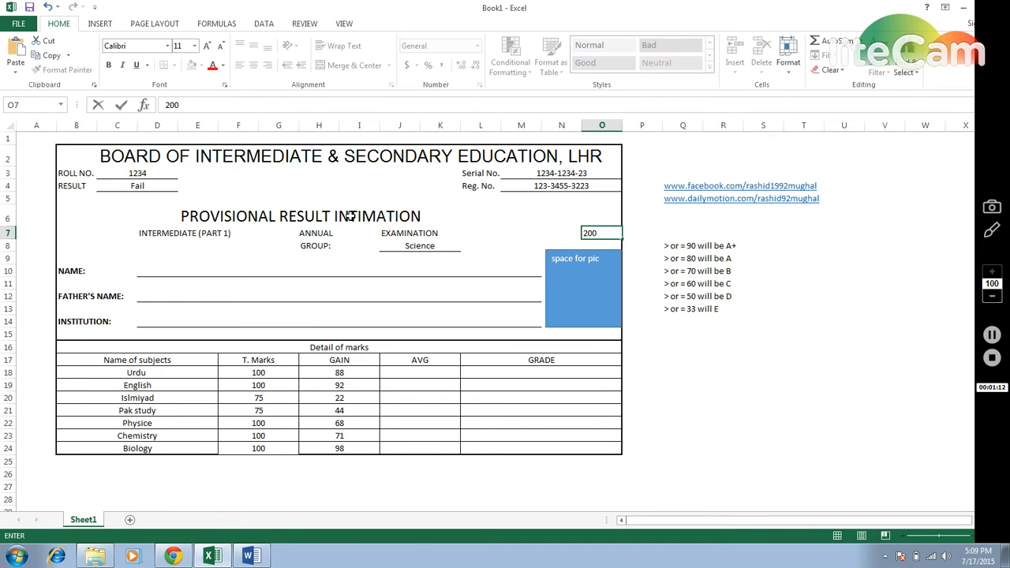
{"action": "key", "text": "BackSpace"}
{"action": "key", "text": "BackSpace"}
{"action": "type", "text": "015"}
{"action": "key", "text": "Return"}
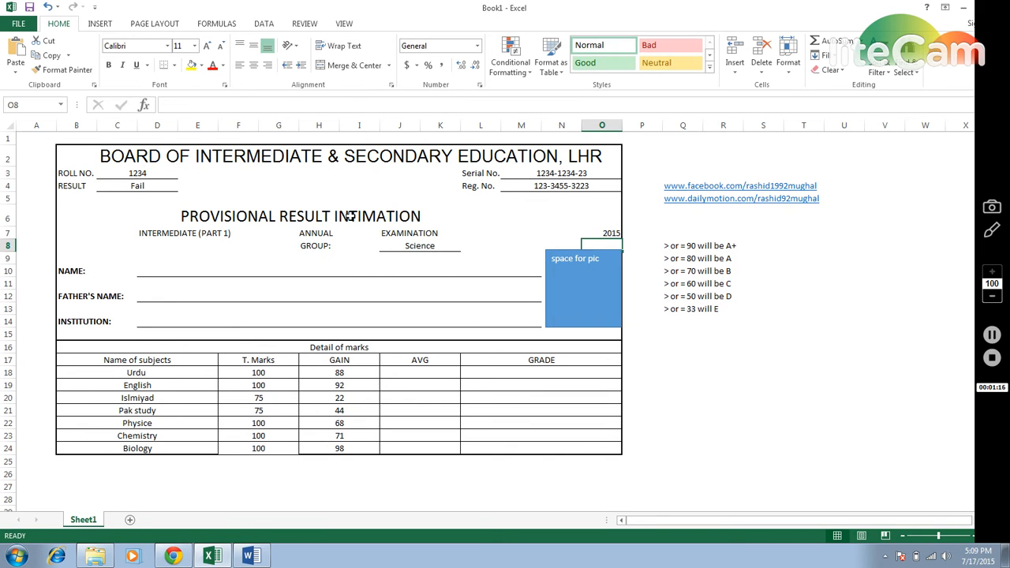
{"action": "key", "text": "Left"}
{"action": "key", "text": "Left"}
{"action": "key", "text": "Left"}
{"action": "key", "text": "Left"}
{"action": "key", "text": "Down"}
{"action": "key", "text": "Left"}
{"action": "key", "text": "Right"}
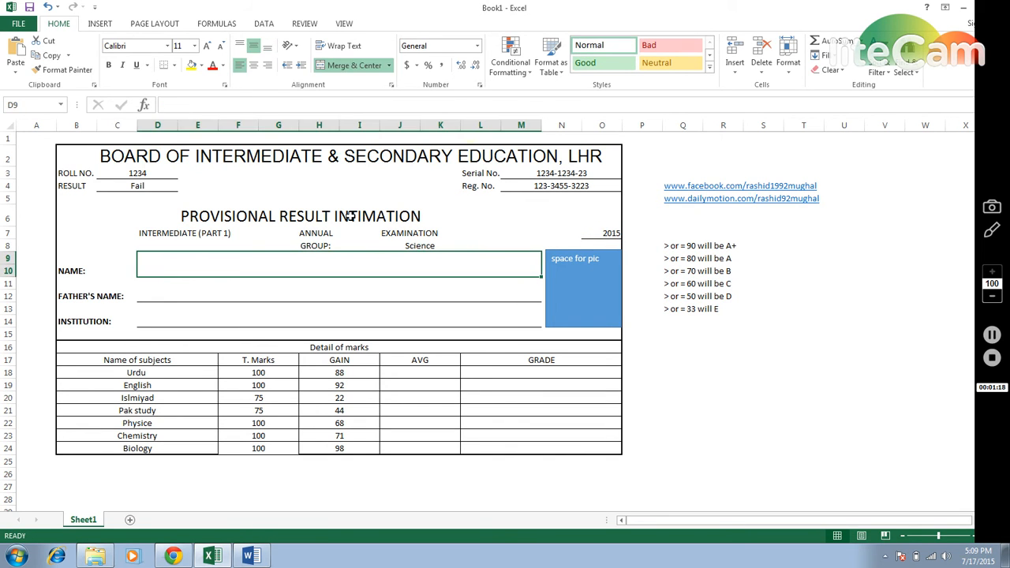
Enter the student's name in the name field.
{"action": "type", "text": "Nouman"}
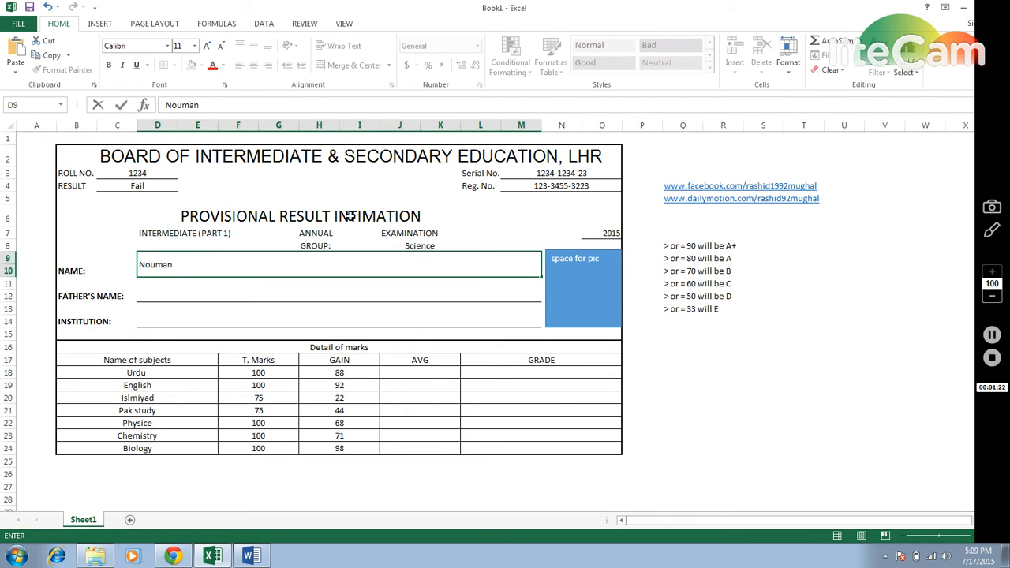
{"action": "key", "text": "BackSpace"}
{"action": "key", "text": "BackSpace"}
{"action": "key", "text": "BackSpace"}
{"action": "key", "text": "BackSpace"}
{"action": "key", "text": "BackSpace"}
{"action": "key", "text": "BackSpace"}
{"action": "type", "text": "Usman Nayaz"}
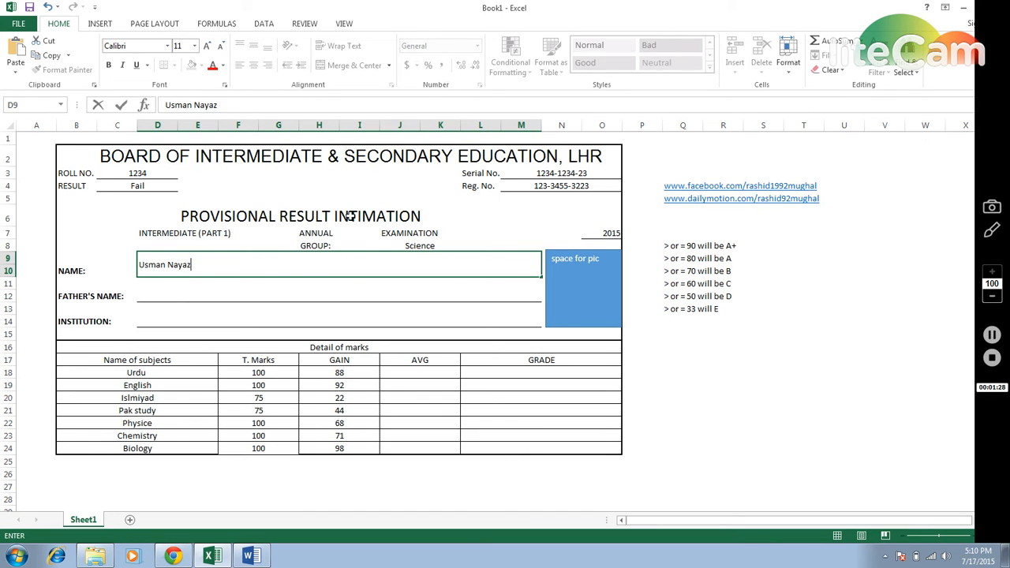
{"action": "key", "text": "Return"}
Enter the father's name and type 'Abc school system' as the institution.
{"action": "type", "text": "Mu"}
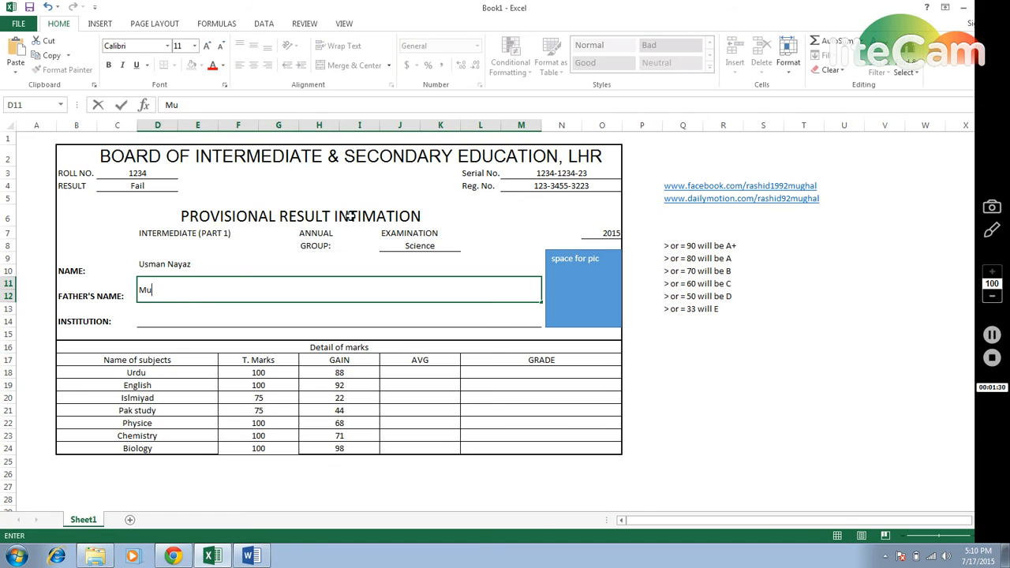
{"action": "type", "text": "hammad Nayaz"}
{"action": "key", "text": "Return"}
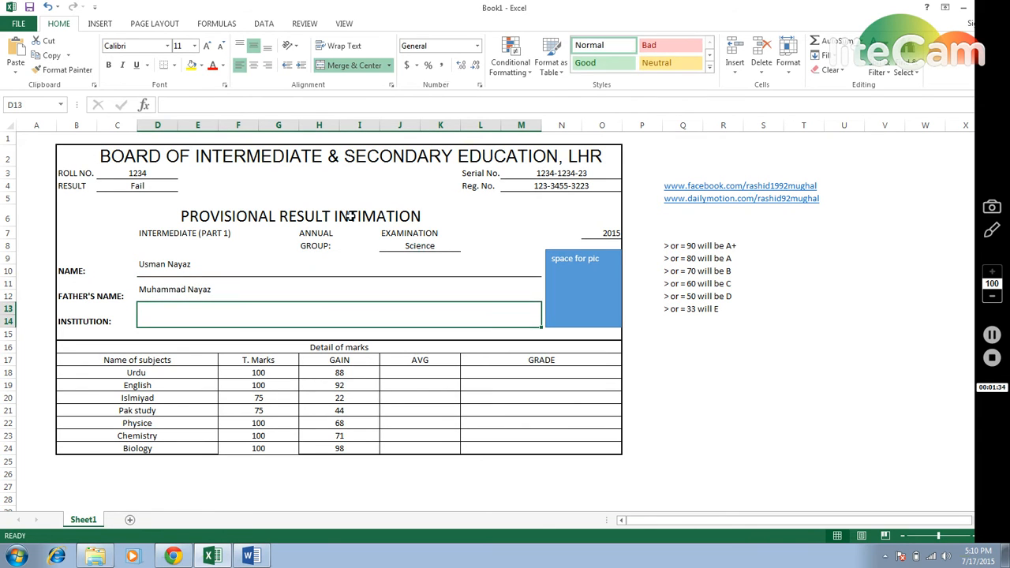
{"action": "type", "text": "Abc"}
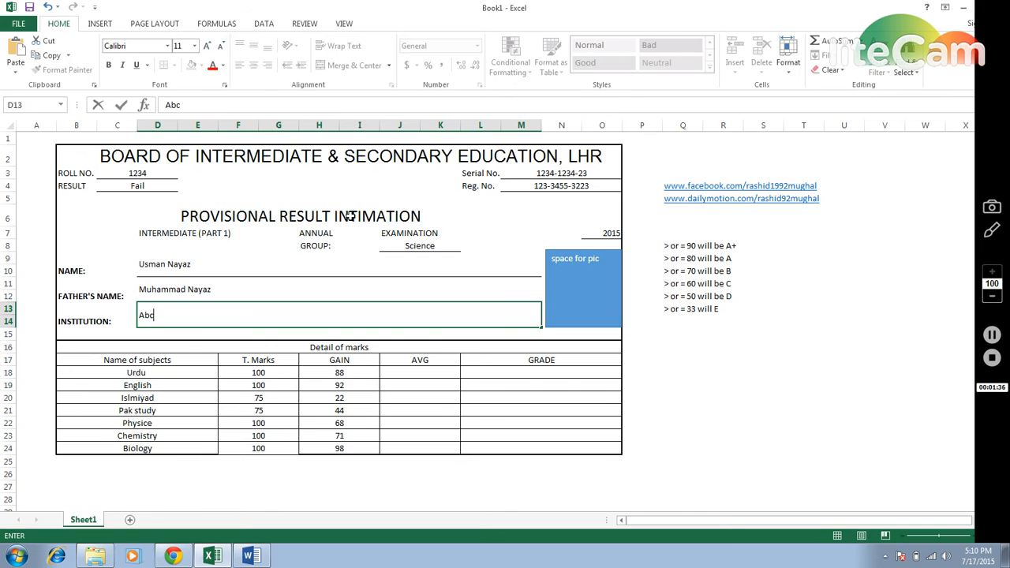
{"action": "type", "text": " school system"}
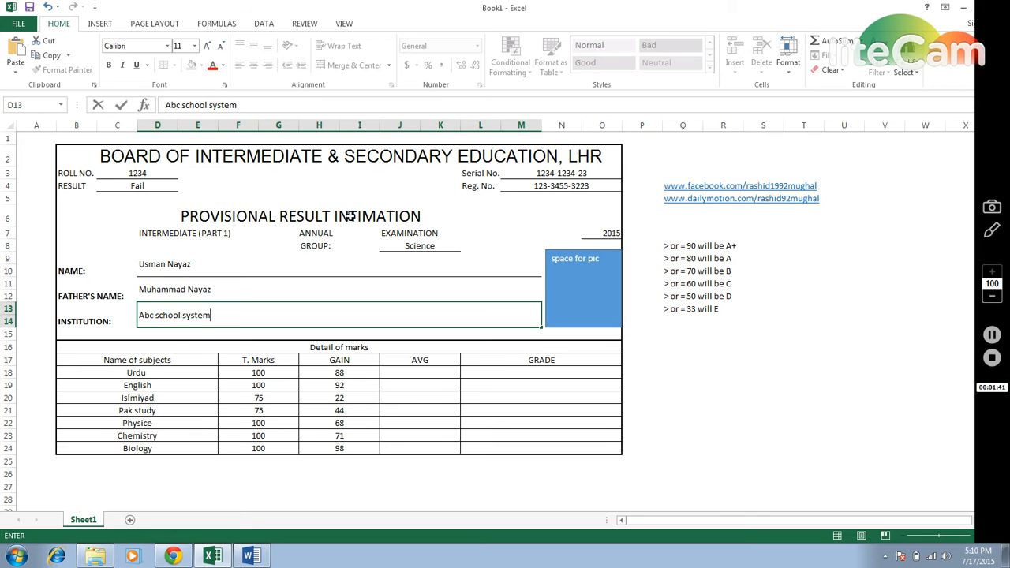
Confirm the institution entry and merge F26:G26 below T. Marks.
{"action": "key", "text": "Return"}
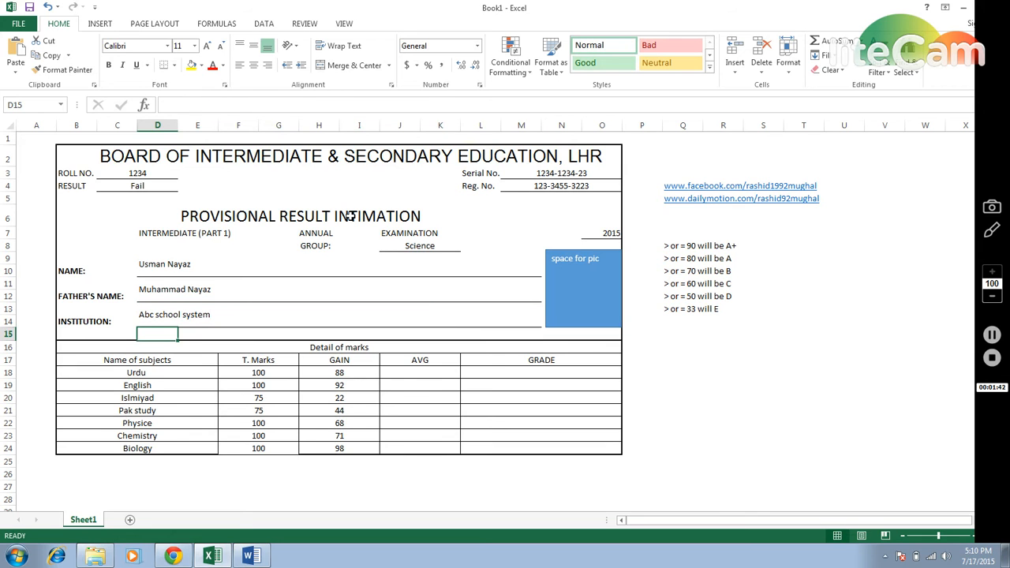
{"action": "key", "text": "Down"}
{"action": "key", "text": "Down"}
{"action": "key", "text": "Right"}
{"action": "key", "text": "Right"}
{"action": "key", "text": "Right"}
{"action": "key", "text": "Down"}
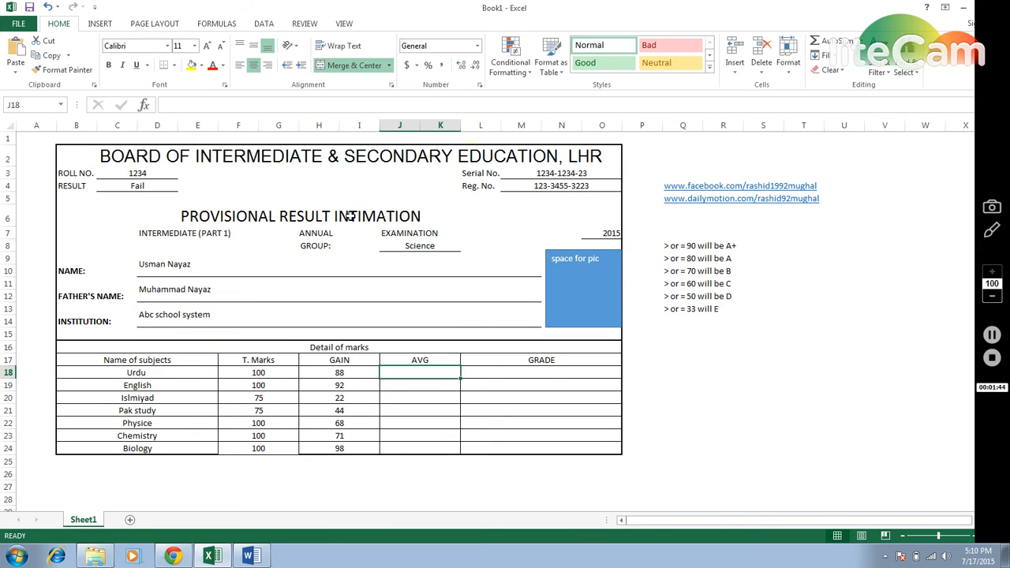
{"action": "key", "text": "Down"}
{"action": "key", "text": "Down"}
{"action": "key", "text": "Down"}
{"action": "key", "text": "Left"}
{"action": "key", "text": "Left"}
{"action": "key", "text": "Down"}
{"action": "key", "text": "Down"}
{"action": "key", "text": "Down"}
{"action": "key", "text": "Down"}
{"action": "key", "text": "Down"}
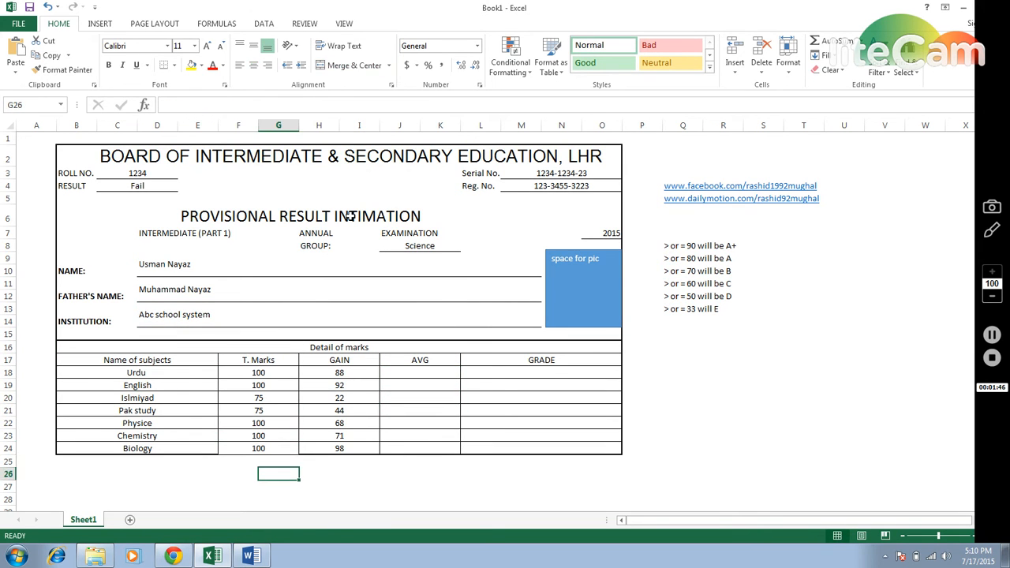
{"action": "key", "text": "shift+Right"}
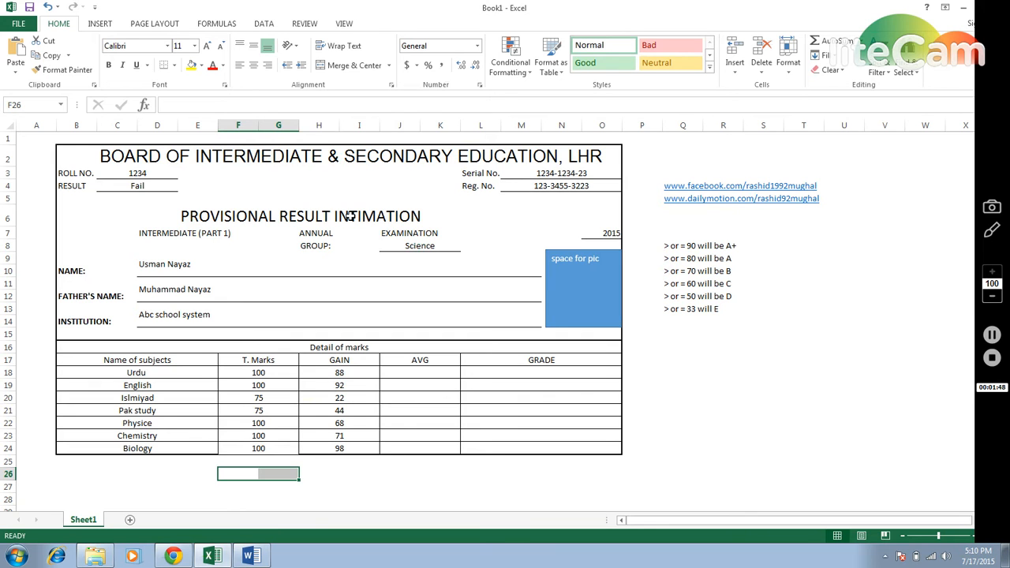
{"action": "left_click", "coordinate": [360, 68]}
Merge H26:I26 and J26:K26, re-merge F26:G26, and start a =sum( formula there.
{"action": "key", "text": "Right"}
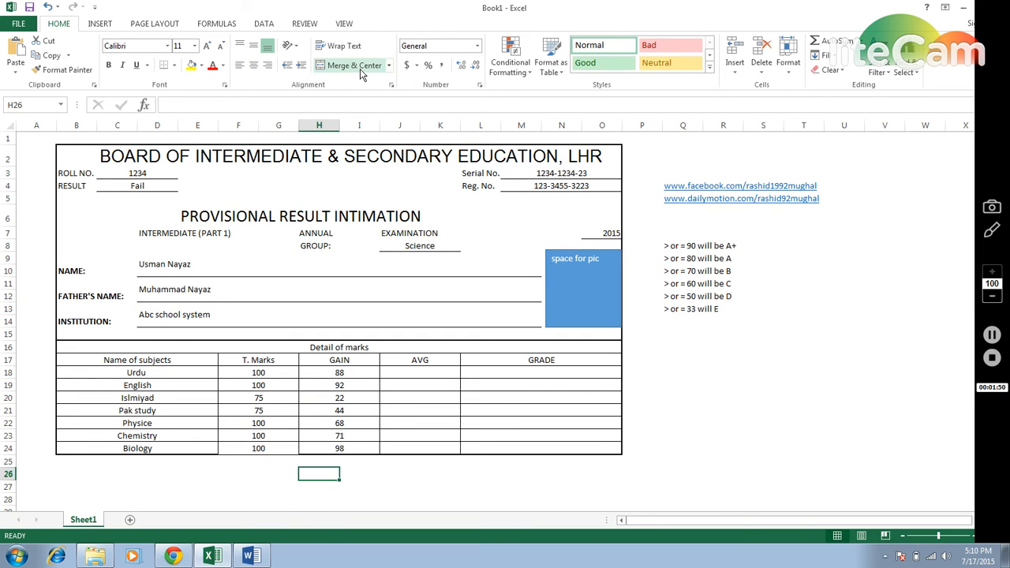
{"action": "key", "text": "shift+Right"}
{"action": "left_click", "coordinate": [353, 70]}
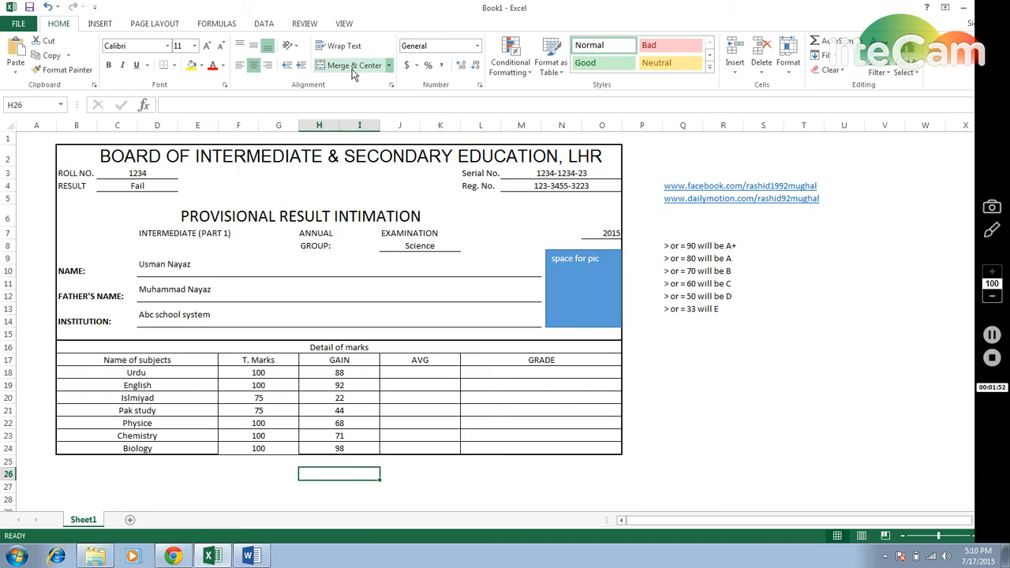
{"action": "key", "text": "Right"}
{"action": "key", "text": "shift+Right"}
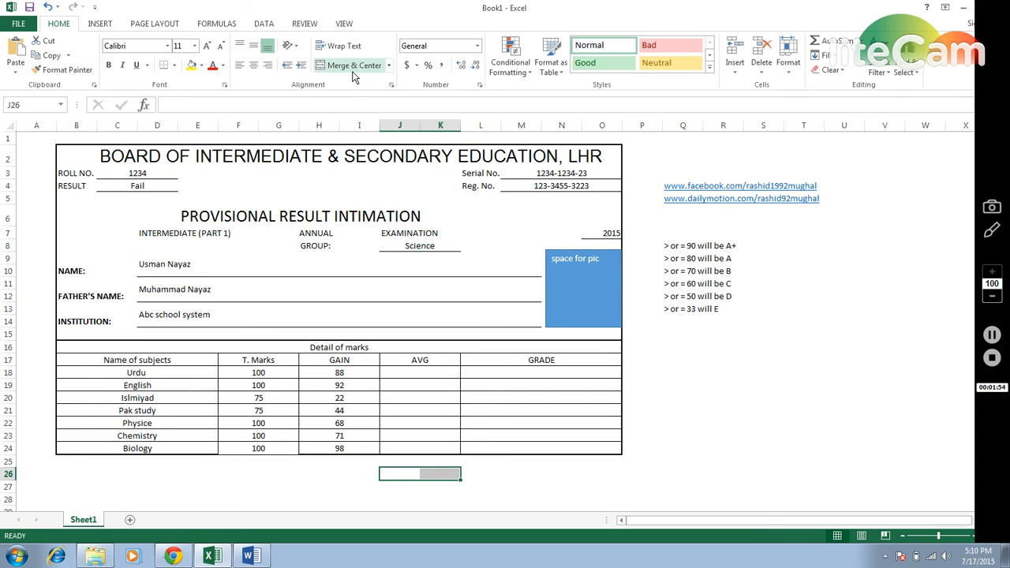
{"action": "left_click", "coordinate": [353, 70]}
{"action": "key", "text": "Left"}
{"action": "key", "text": "Left"}
{"action": "key", "text": "Left"}
{"action": "key", "text": "shift+Right"}
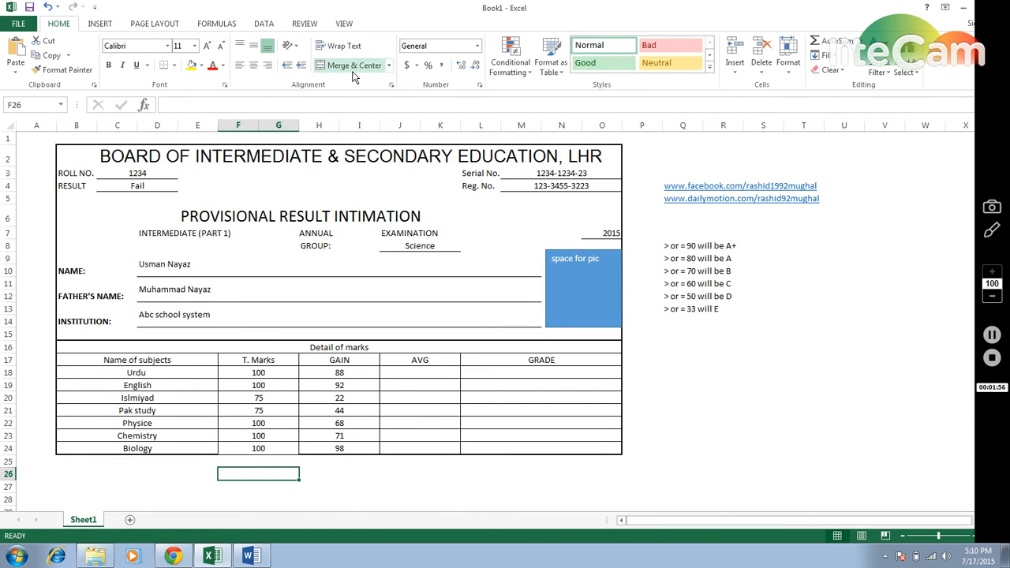
{"action": "left_click", "coordinate": [353, 69]}
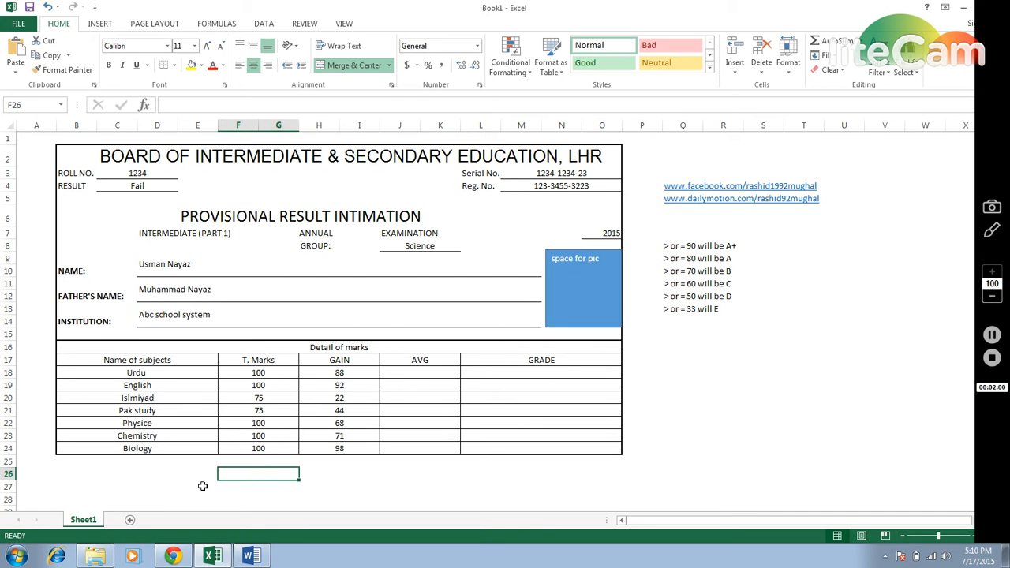
{"action": "type", "text": "=sum"}
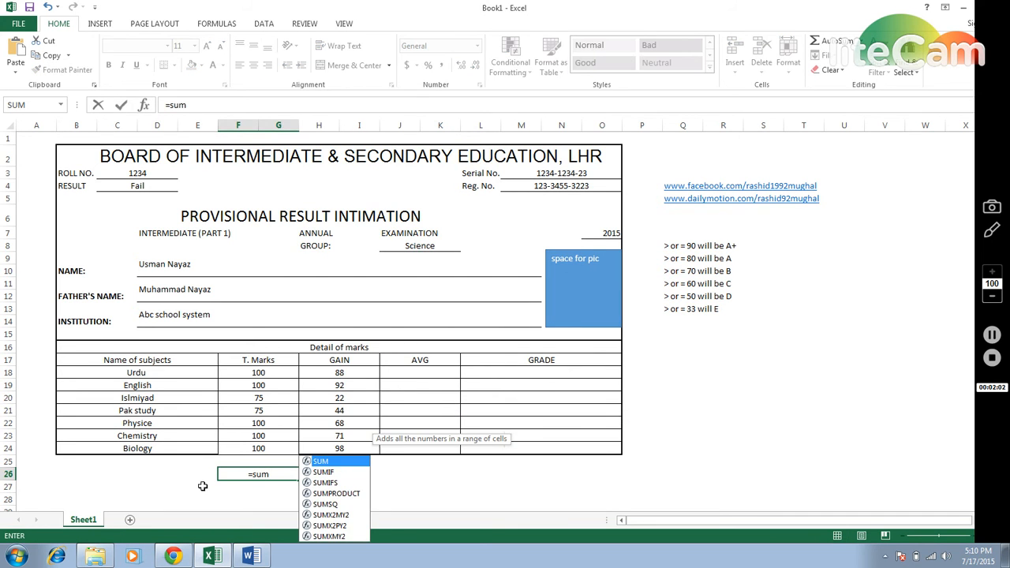
{"action": "type", "text": "("}
Complete the total marks formula =SUM(F18:G24) in F26, giving 650.
{"action": "key", "text": "Up"}
{"action": "key", "text": "Up"}
{"action": "key", "text": "Right"}
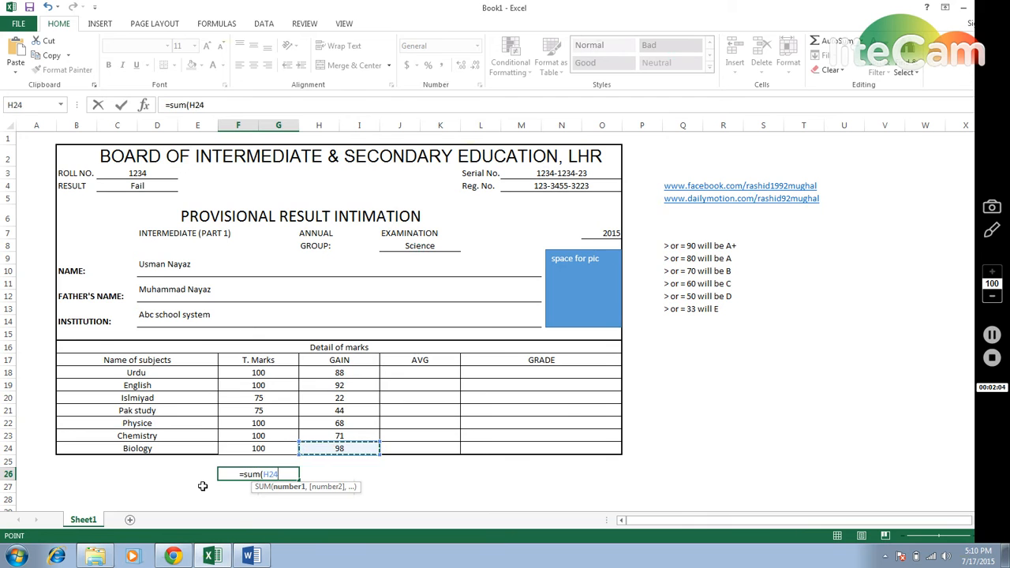
{"action": "key", "text": "Left"}
{"action": "key", "text": "shift+Up"}
{"action": "key", "text": "shift+Up"}
{"action": "key", "text": "shift+Up"}
{"action": "key", "text": "shift+Up"}
{"action": "key", "text": "shift+Up"}
{"action": "key", "text": "shift+Up"}
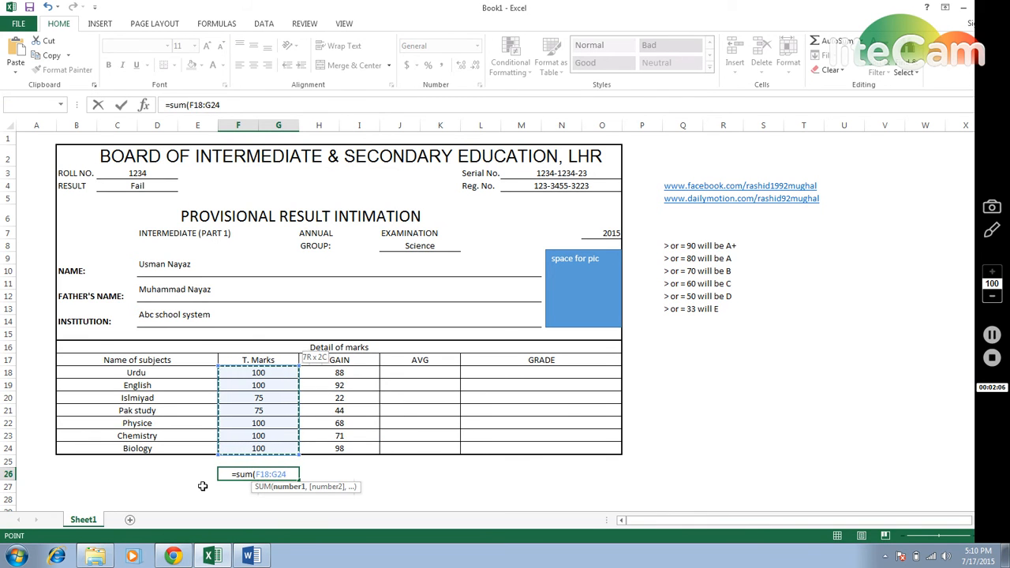
{"action": "key", "text": "Return"}
Enter =SUM(H18:I24) in H26 for the gained total of 483.
{"action": "key", "text": "Up"}
{"action": "key", "text": "Right"}
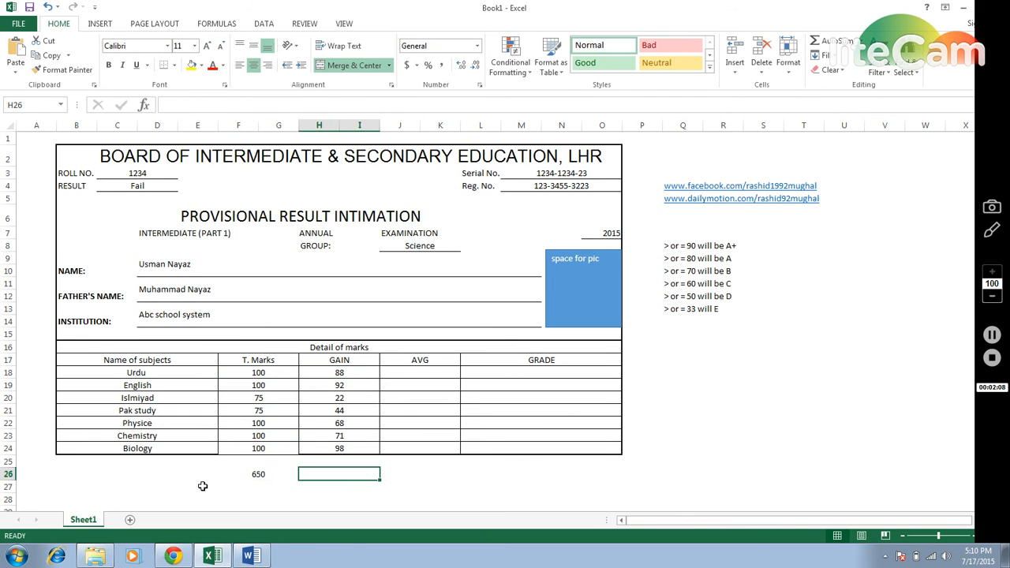
{"action": "type", "text": "=s"}
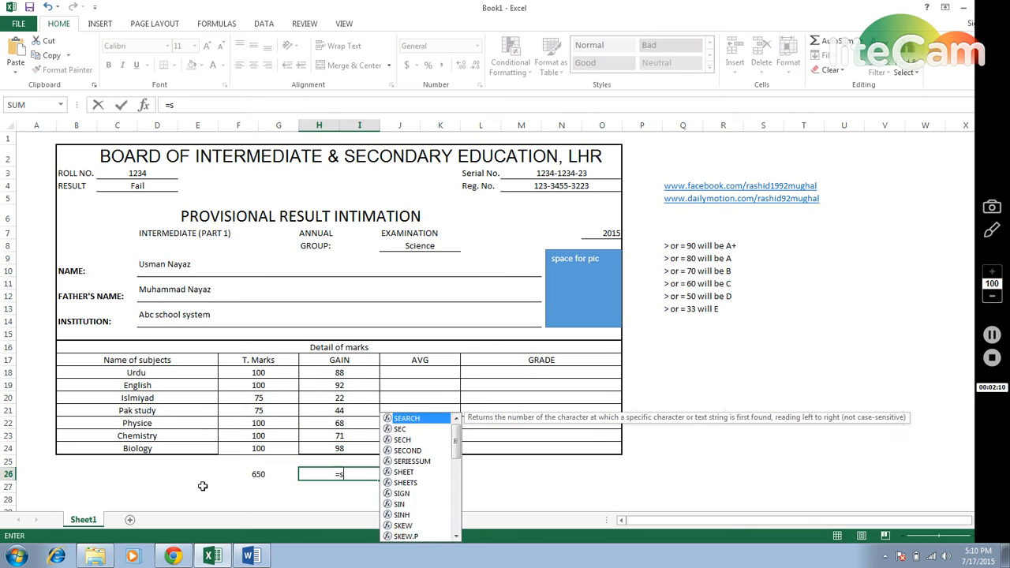
{"action": "type", "text": "um("}
{"action": "key", "text": "Up"}
{"action": "key", "text": "Up"}
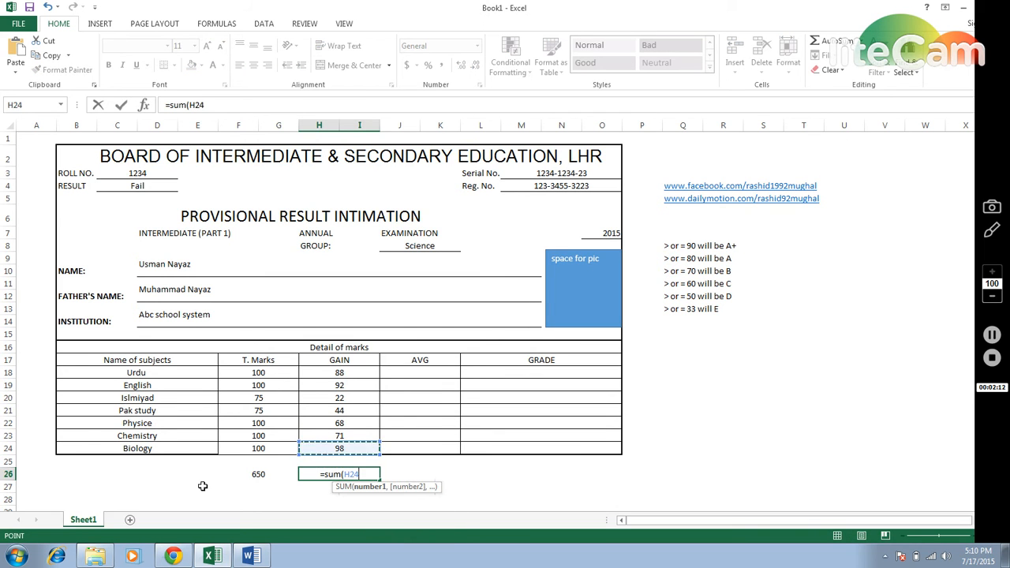
{"action": "key", "text": "shift+Up"}
{"action": "key", "text": "shift+Up"}
{"action": "key", "text": "shift+Up"}
{"action": "key", "text": "shift+Up"}
{"action": "key", "text": "shift+Up"}
{"action": "key", "text": "shift+Up"}
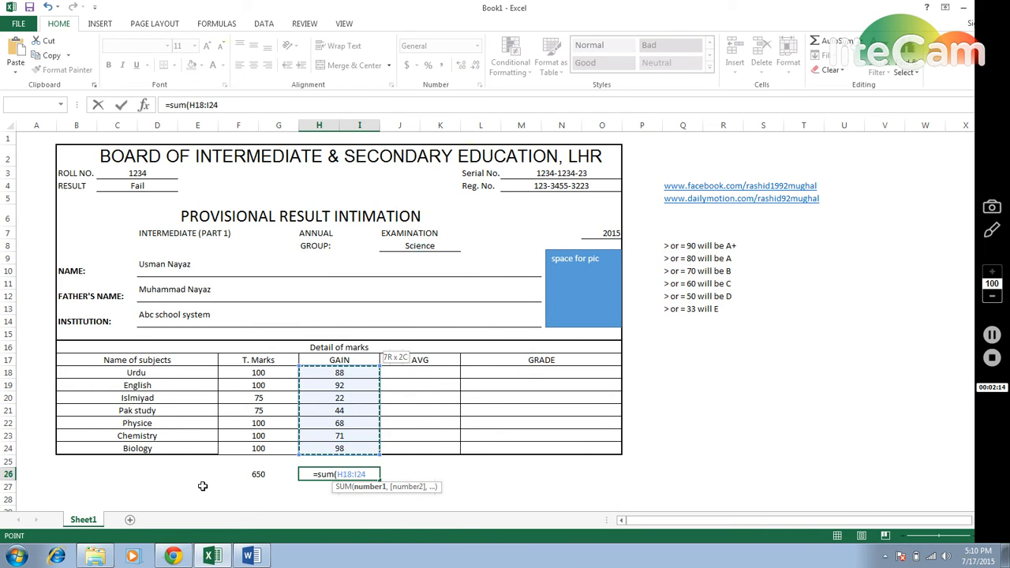
{"action": "key", "text": "Return"}
Copy the total marks formula across the totals row and check the gained total.
{"action": "key", "text": "Up"}
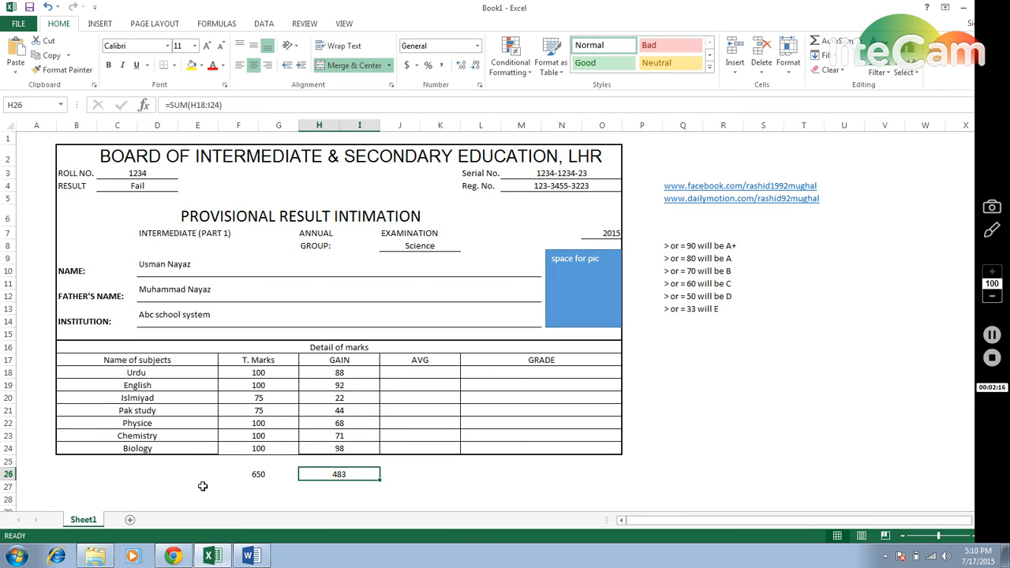
{"action": "key", "text": "Left"}
{"action": "key", "text": "ctrl+c"}
{"action": "key", "text": "shift+Right"}
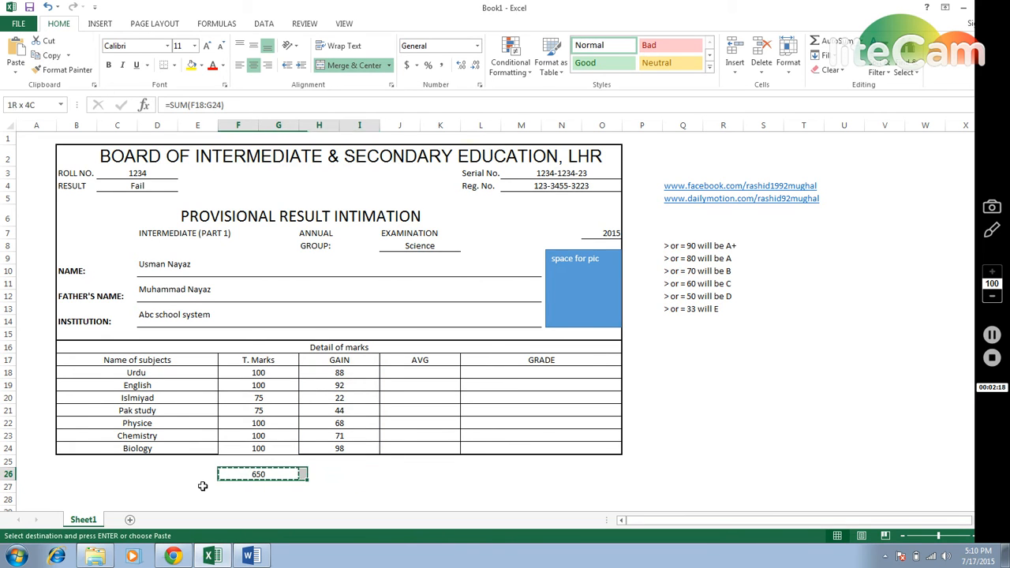
{"action": "key", "text": "Return"}
{"action": "key", "text": "Right"}
{"action": "key", "text": "Right"}
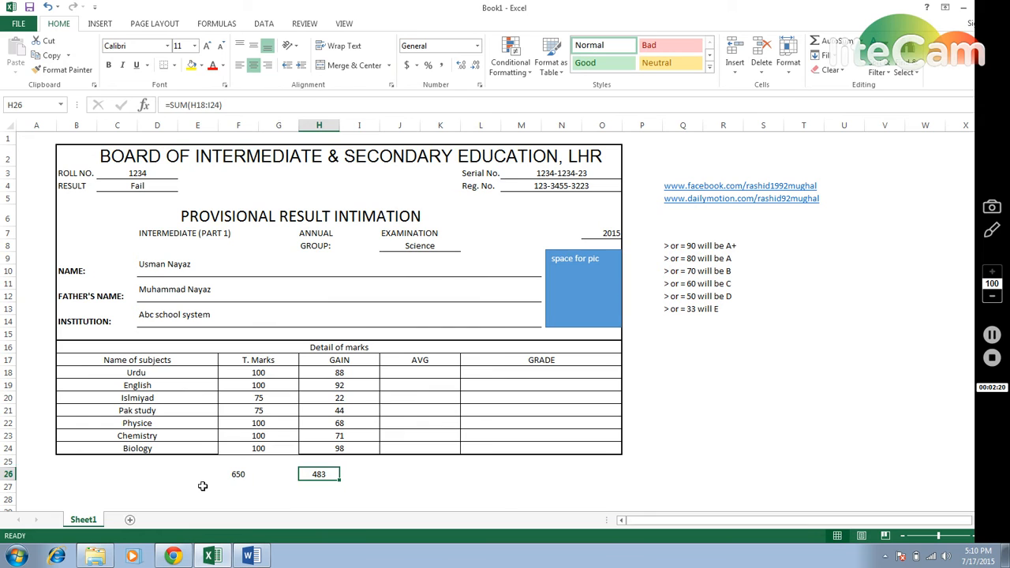
{"action": "key", "text": "Right"}
{"action": "key", "text": "Left"}
{"action": "key", "text": "Right"}
{"action": "key", "text": "Right"}
Enter the percentage formula =H18/F18*100 in Urdu's AVG cell J18.
{"action": "key", "text": "Up"}
{"action": "key", "text": "Up"}
{"action": "key", "text": "Up"}
{"action": "key", "text": "Up"}
{"action": "key", "text": "Up"}
{"action": "key", "text": "Up"}
{"action": "key", "text": "Up"}
{"action": "key", "text": "Up"}
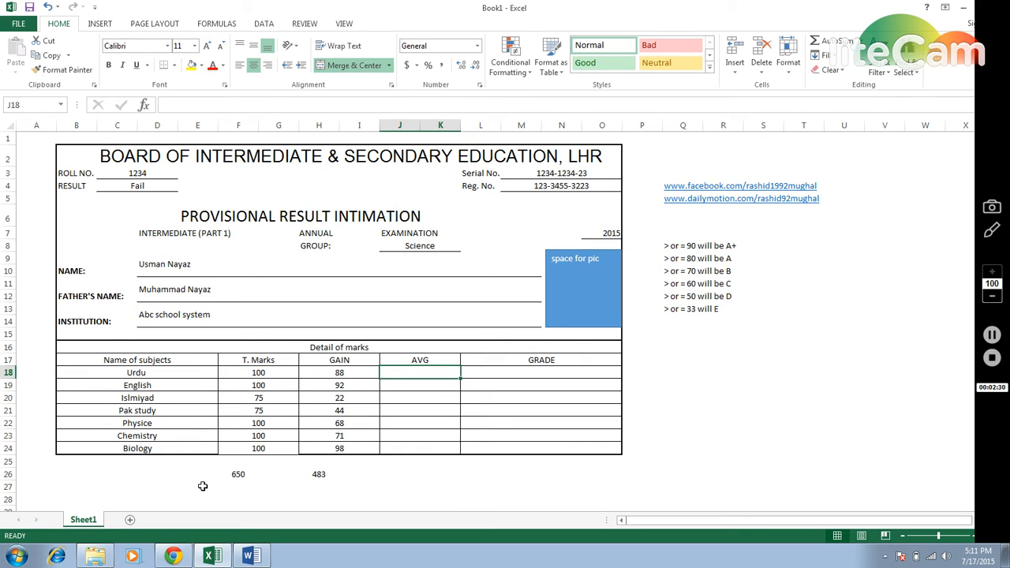
{"action": "type", "text": "="}
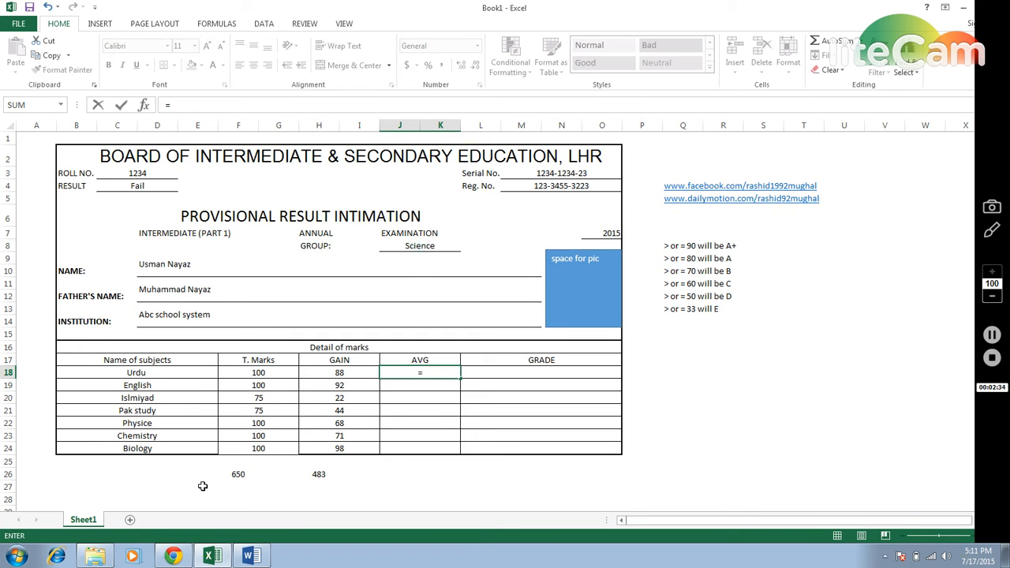
{"action": "key", "text": "Left"}
{"action": "key", "text": "Left"}
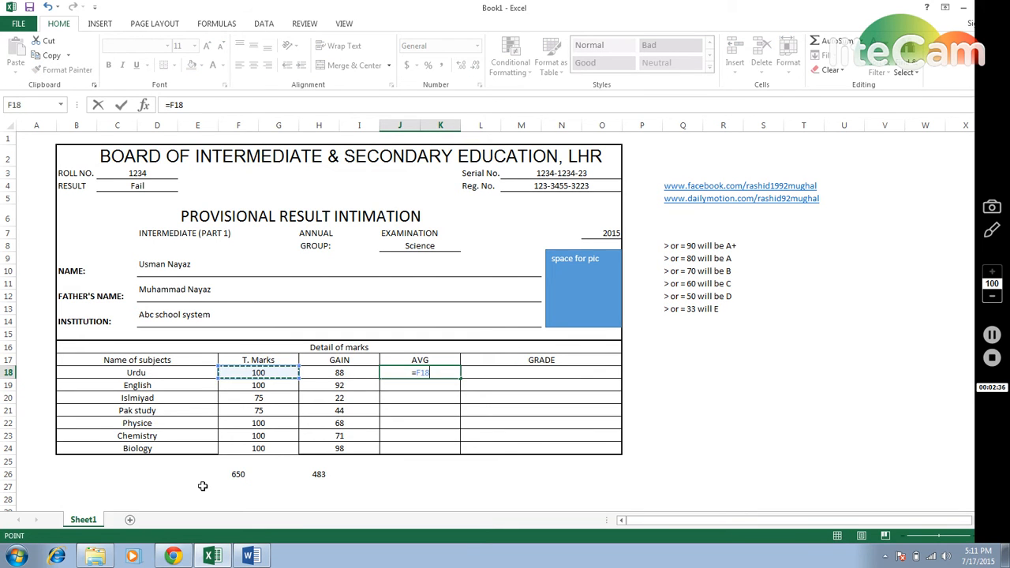
{"action": "key", "text": "Right"}
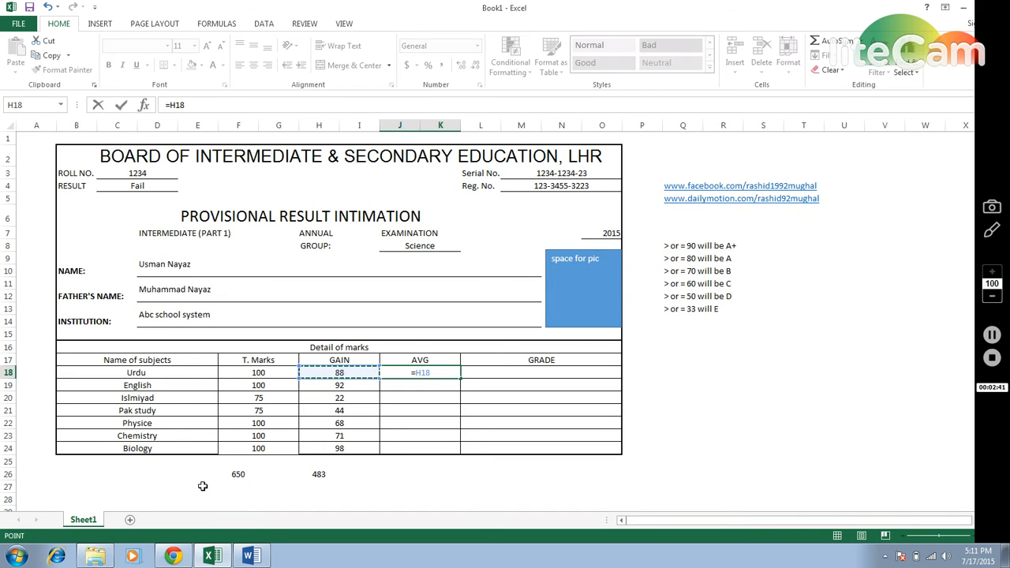
{"action": "type", "text": "/"}
{"action": "key", "text": "Left"}
{"action": "key", "text": "Left"}
{"action": "key", "text": "Left"}
{"action": "key", "text": "Left"}
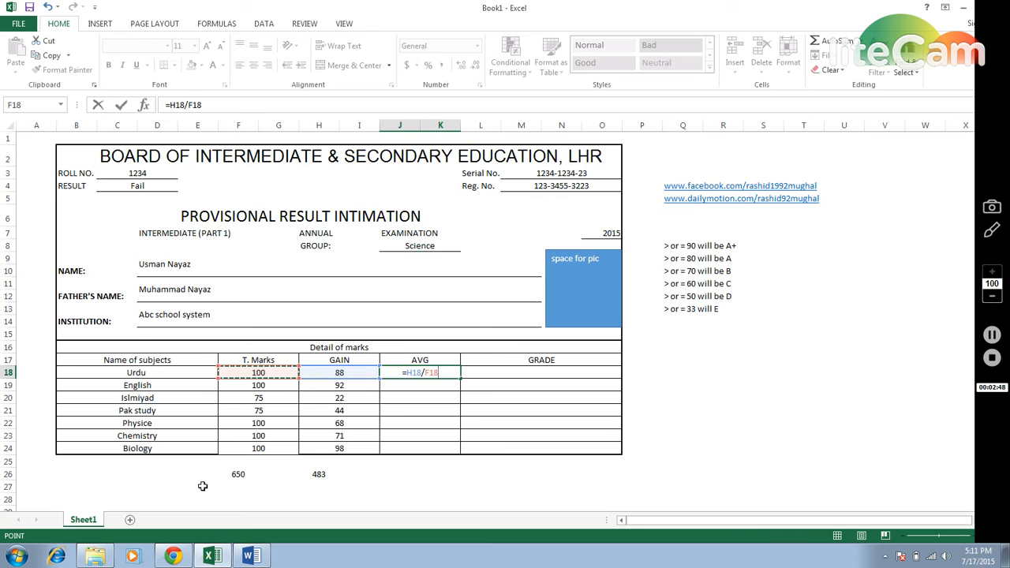
{"action": "type", "text": "*100"}
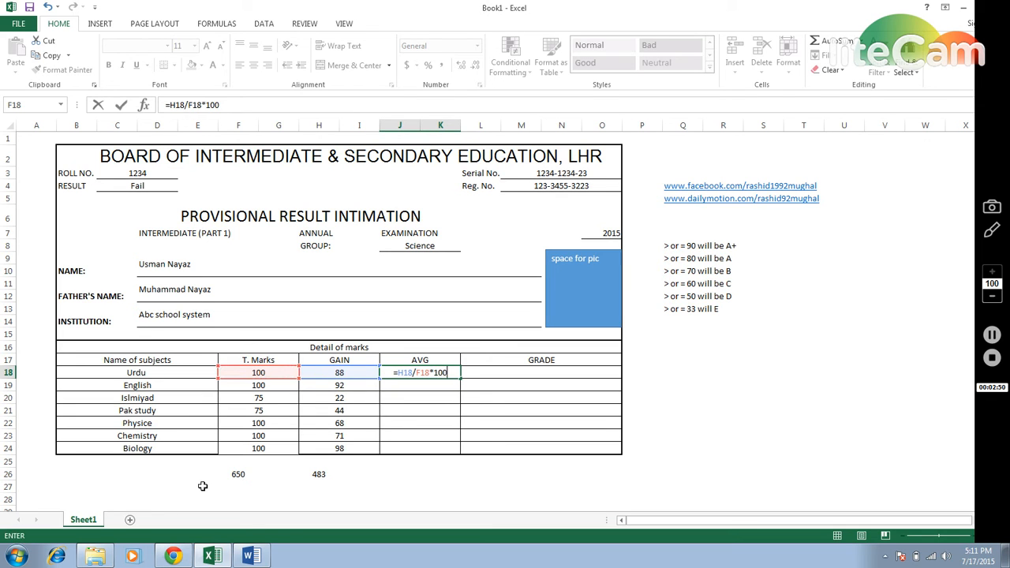
{"action": "key", "text": "Return"}
Copy the AVG formula down through J24 for all seven subjects.
{"action": "key", "text": "Up"}
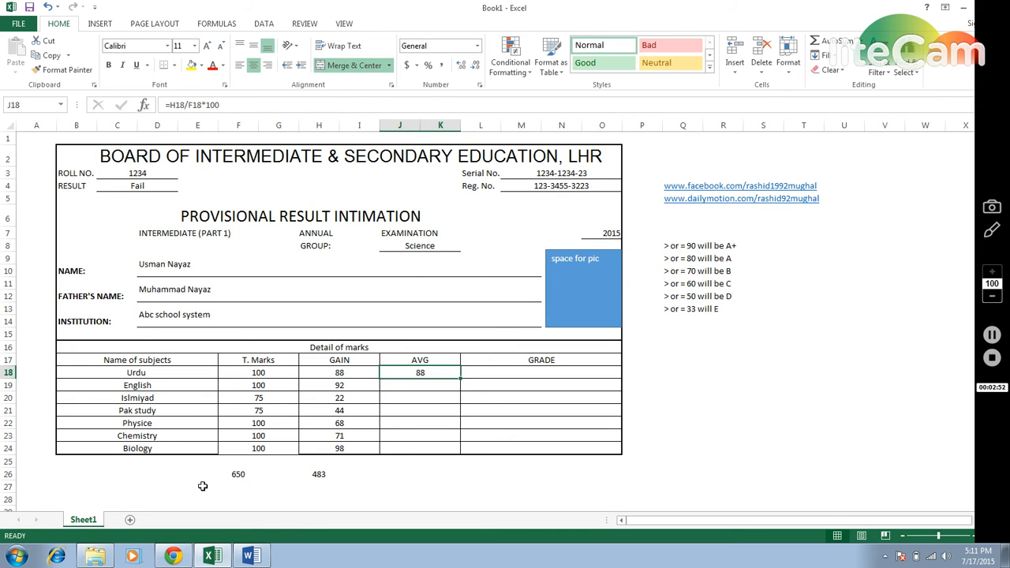
{"action": "key", "text": "ctrl+c"}
{"action": "key", "text": "shift+Down"}
{"action": "key", "text": "shift+Down"}
{"action": "key", "text": "shift+Down"}
{"action": "key", "text": "shift+Down"}
{"action": "key", "text": "shift+Down"}
{"action": "key", "text": "shift+Down"}
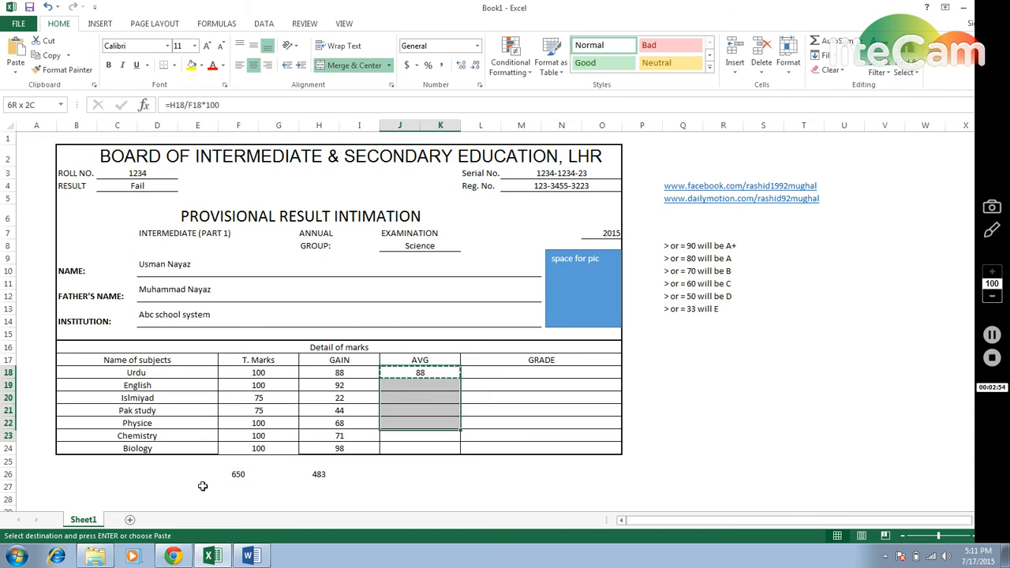
{"action": "key", "text": "Return"}
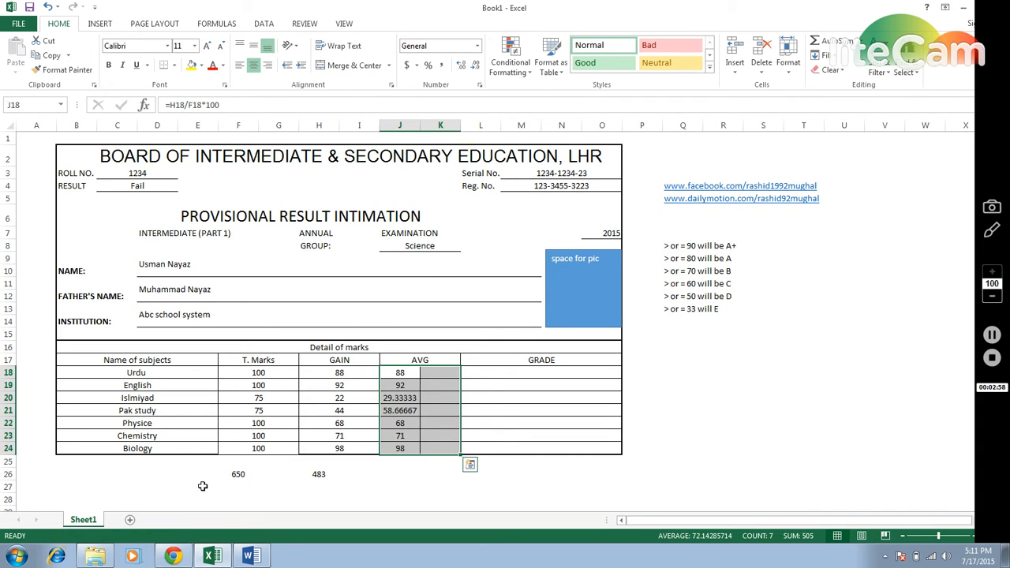
{"action": "key", "text": "shift+Up"}
{"action": "key", "text": "shift+Up"}
{"action": "key", "text": "shift+Up"}
{"action": "key", "text": "shift+Up"}
{"action": "key", "text": "shift+Up"}
{"action": "key", "text": "shift+Up"}
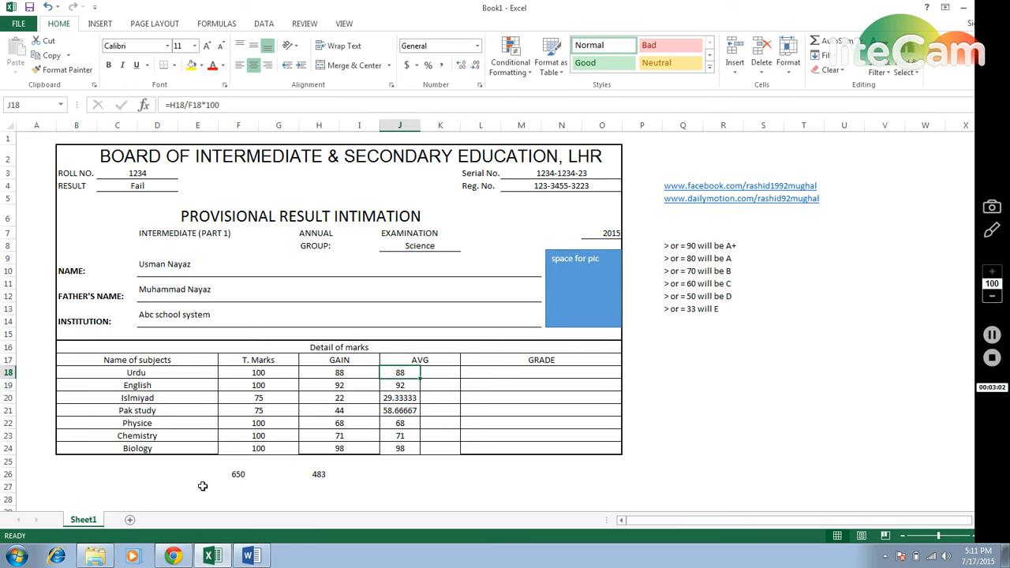
{"action": "key", "text": "Right"}
{"action": "key", "text": "Right"}
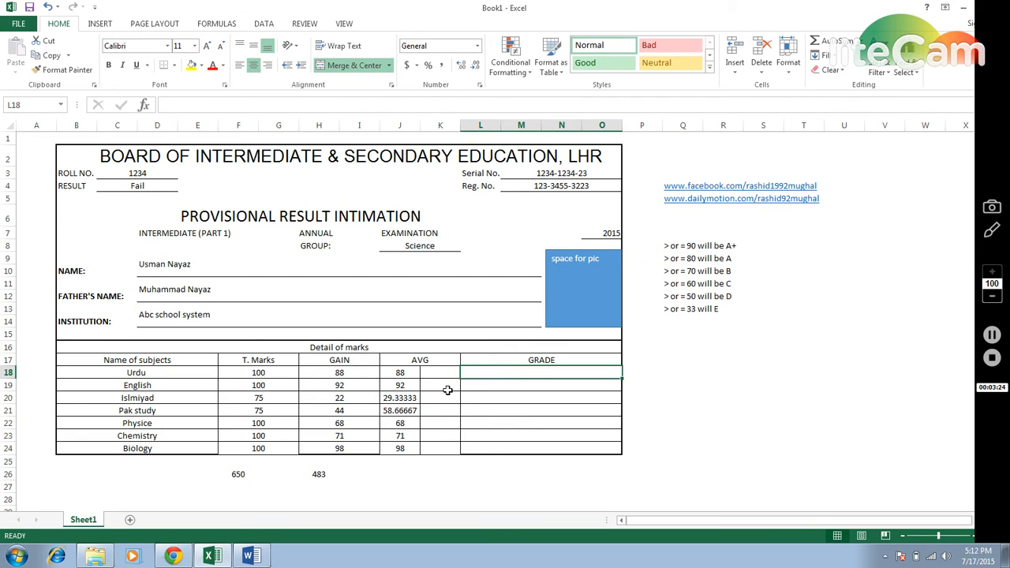
Merge the whole J18:K24 block, then undo it after it loses six averages.
{"action": "left_click", "coordinate": [393, 374]}
{"action": "key", "text": "shift+Right"}
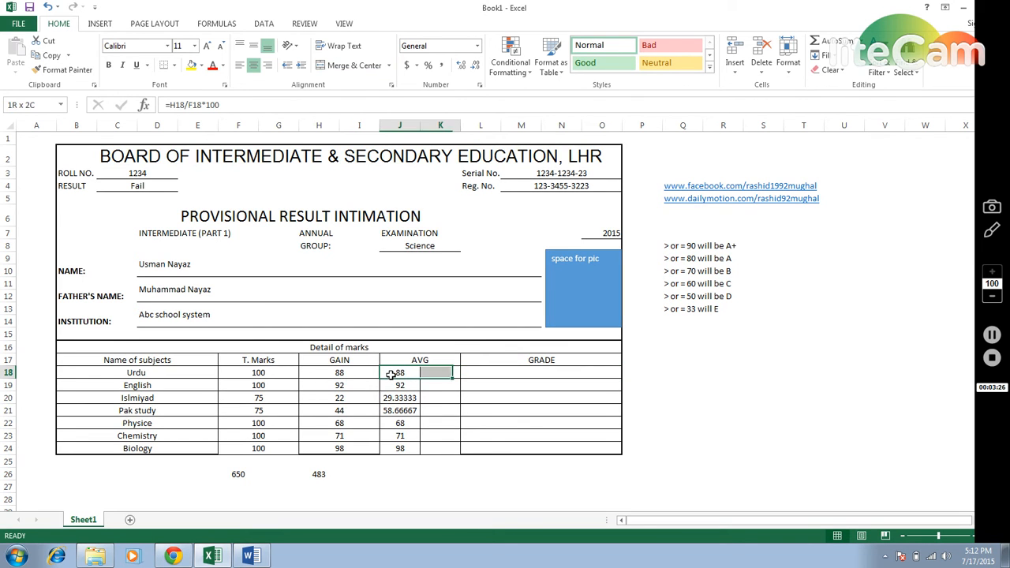
{"action": "key", "text": "shift+Down"}
{"action": "key", "text": "shift+Down"}
{"action": "key", "text": "shift+Down"}
{"action": "key", "text": "shift+Down"}
{"action": "key", "text": "shift+Down"}
{"action": "key", "text": "shift+Down"}
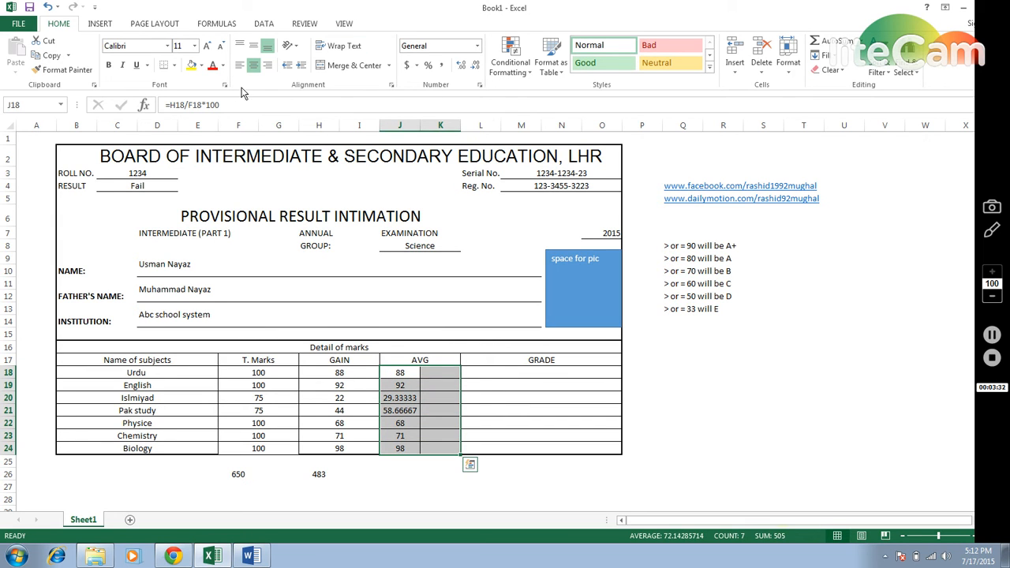
{"action": "left_click", "coordinate": [344, 68]}
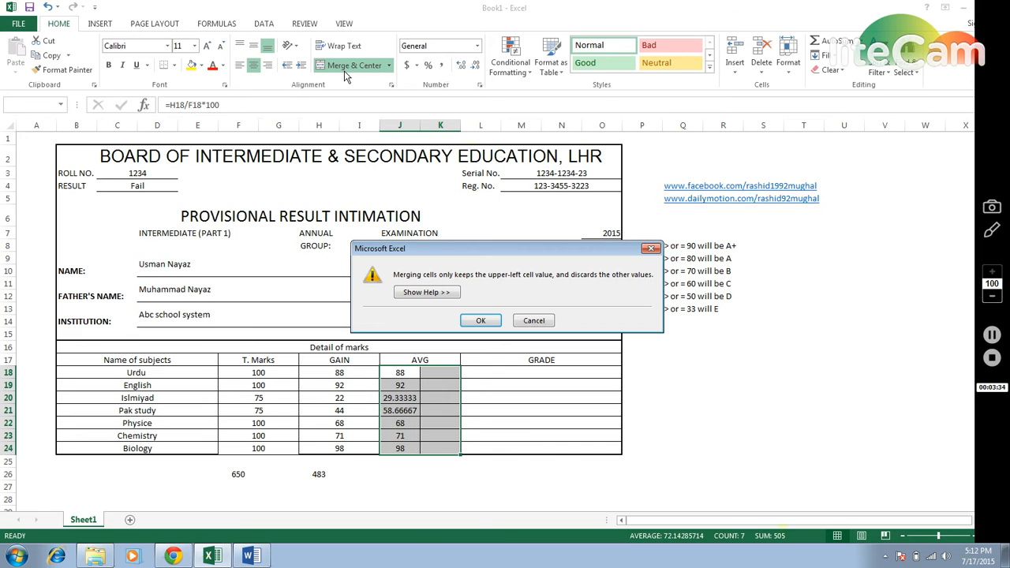
{"action": "left_click", "coordinate": [475, 322]}
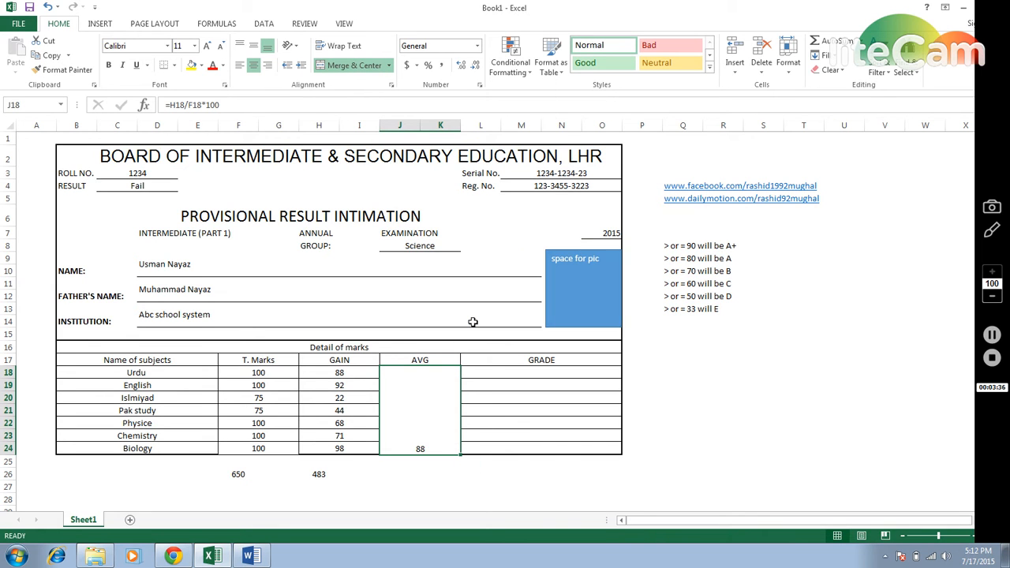
{"action": "key", "text": "ctrl+z"}
{"action": "key", "text": "Down"}
{"action": "key", "text": "Down"}
{"action": "key", "text": "Up"}
{"action": "key", "text": "Up"}
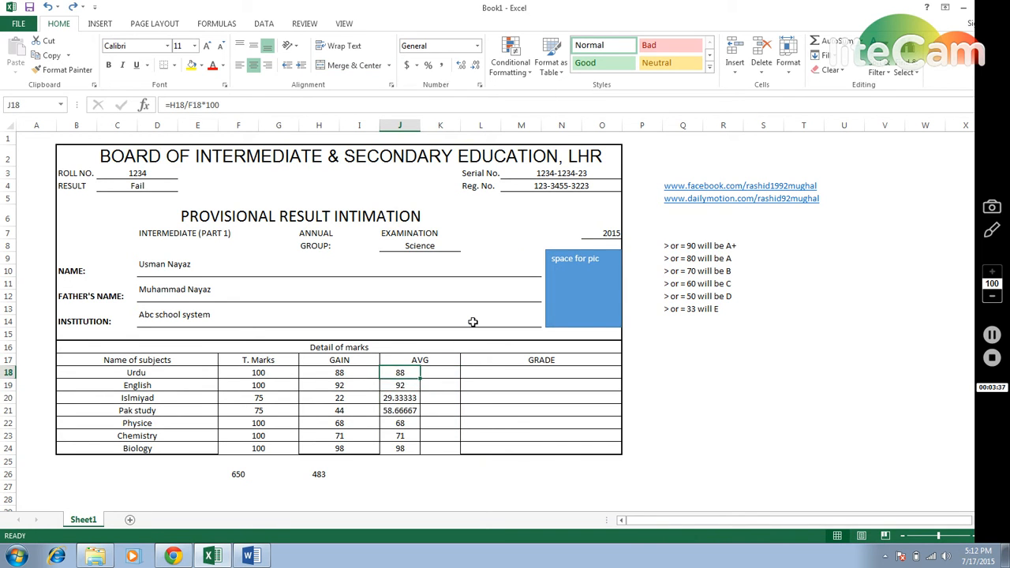
Merge and centre the AVG cells row by row from J18:K18 through J21:K21.
{"action": "key", "text": "shift+Right"}
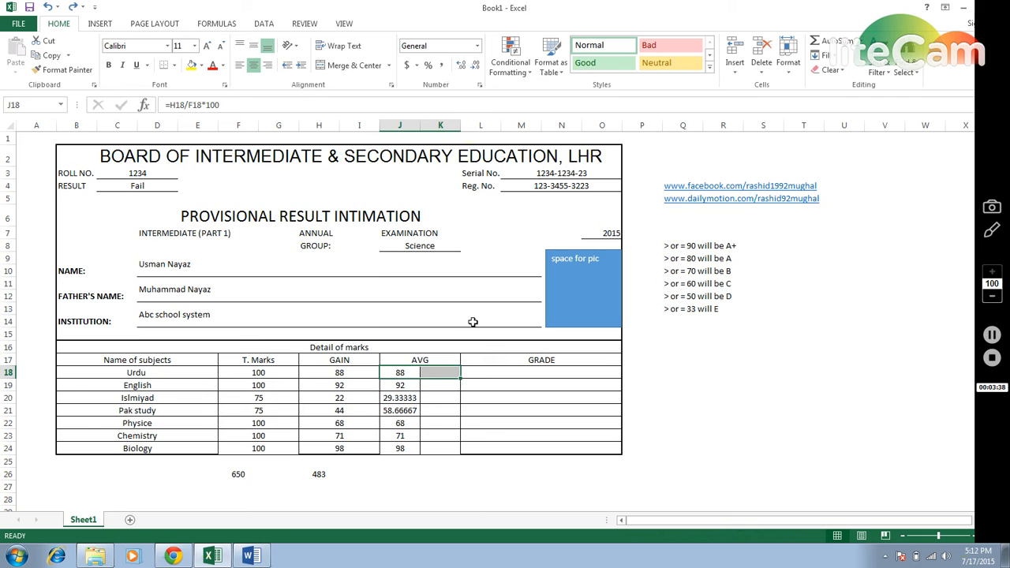
{"action": "left_click", "coordinate": [345, 66]}
{"action": "key", "text": "Down"}
{"action": "key", "text": "shift+Right"}
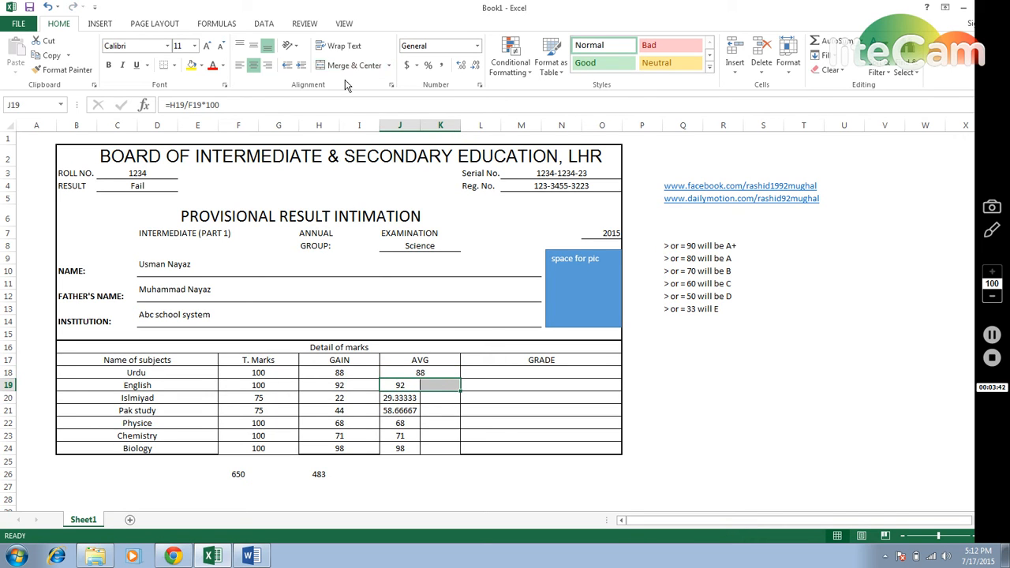
{"action": "left_click", "coordinate": [345, 67]}
{"action": "key", "text": "Down"}
{"action": "key", "text": "shift+Right"}
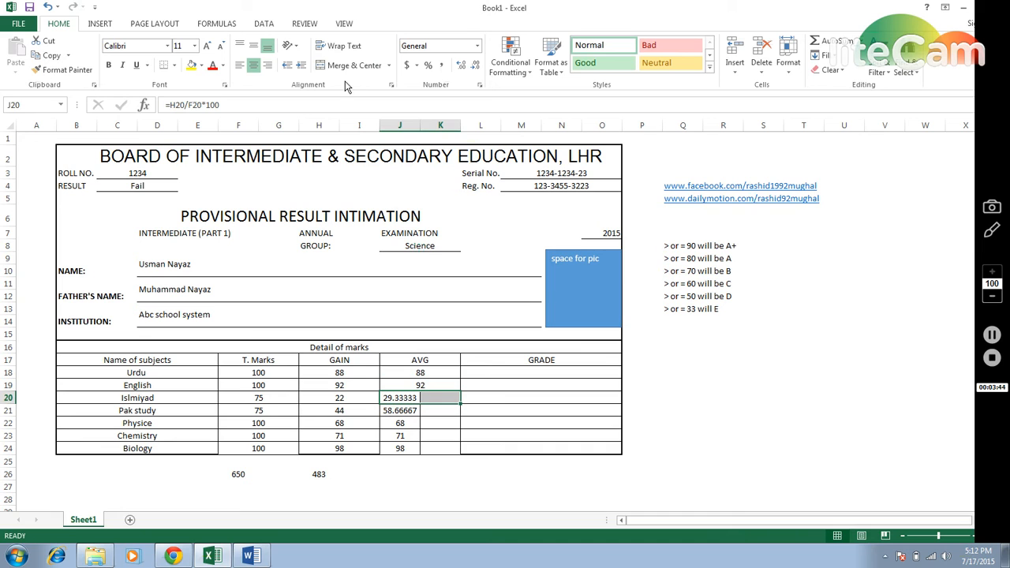
{"action": "left_click", "coordinate": [345, 66]}
{"action": "key", "text": "Down"}
{"action": "key", "text": "shift+Right"}
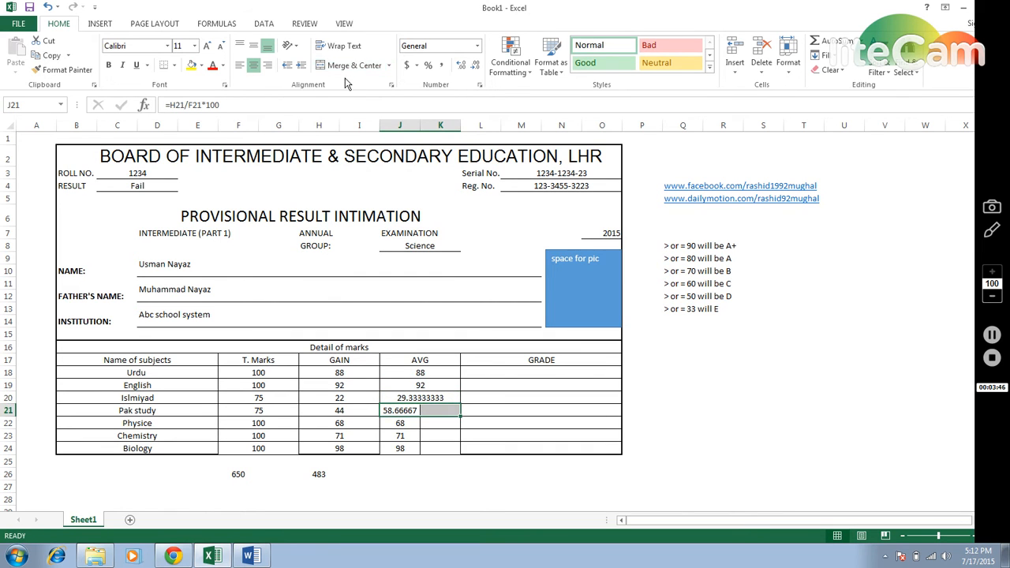
{"action": "left_click", "coordinate": [349, 67]}
Merge and centre the remaining AVG rows J22:K22 through J24:K24.
{"action": "key", "text": "Down"}
{"action": "key", "text": "shift+Right"}
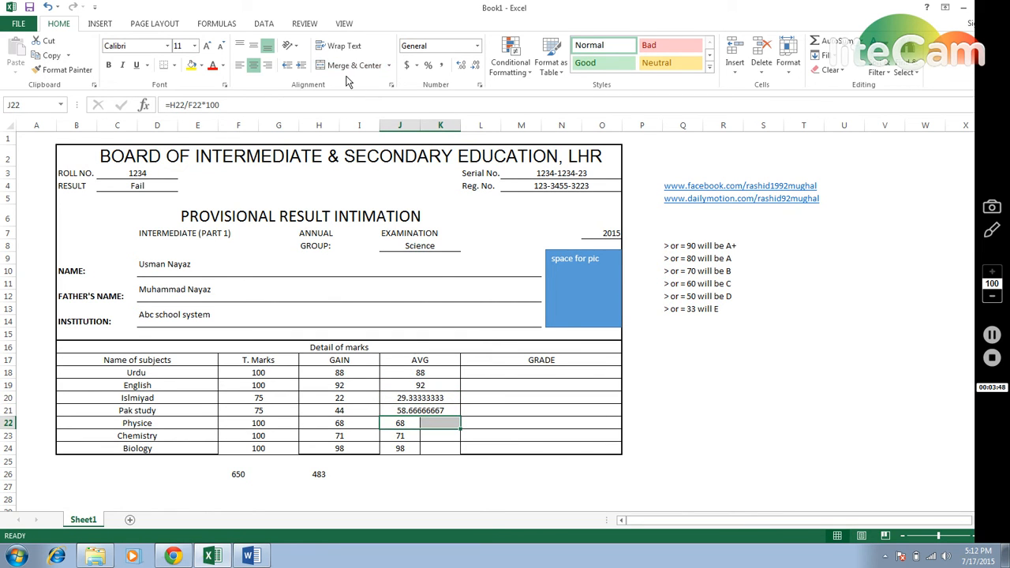
{"action": "left_click", "coordinate": [348, 66]}
{"action": "key", "text": "Down"}
{"action": "key", "text": "shift+Right"}
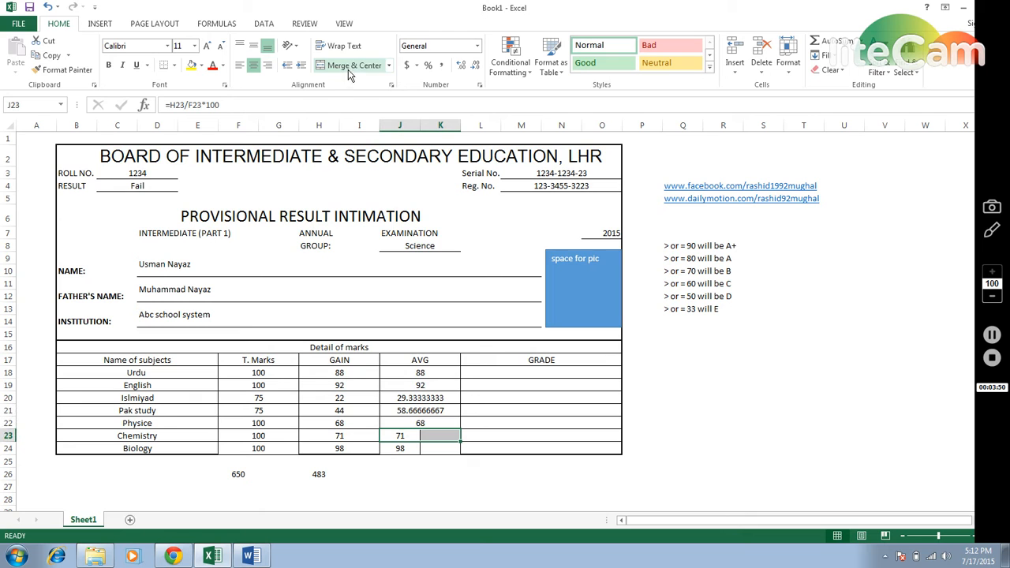
{"action": "left_click", "coordinate": [348, 68]}
{"action": "key", "text": "Down"}
{"action": "key", "text": "shift+Right"}
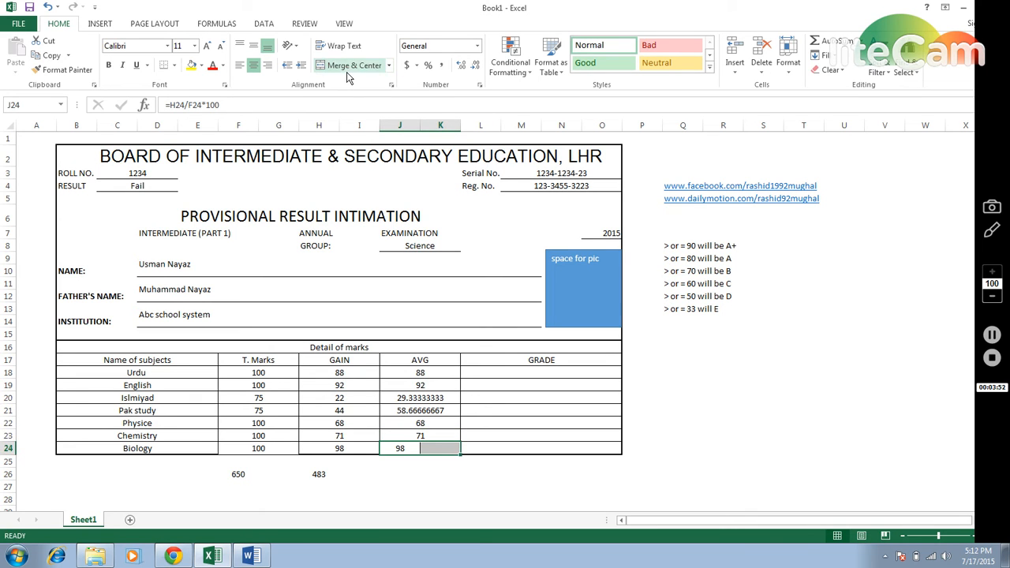
{"action": "left_click", "coordinate": [346, 72]}
{"action": "key", "text": "Up"}
{"action": "key", "text": "Up"}
{"action": "key", "text": "Up"}
{"action": "key", "text": "Up"}
{"action": "key", "text": "Up"}
{"action": "key", "text": "Up"}
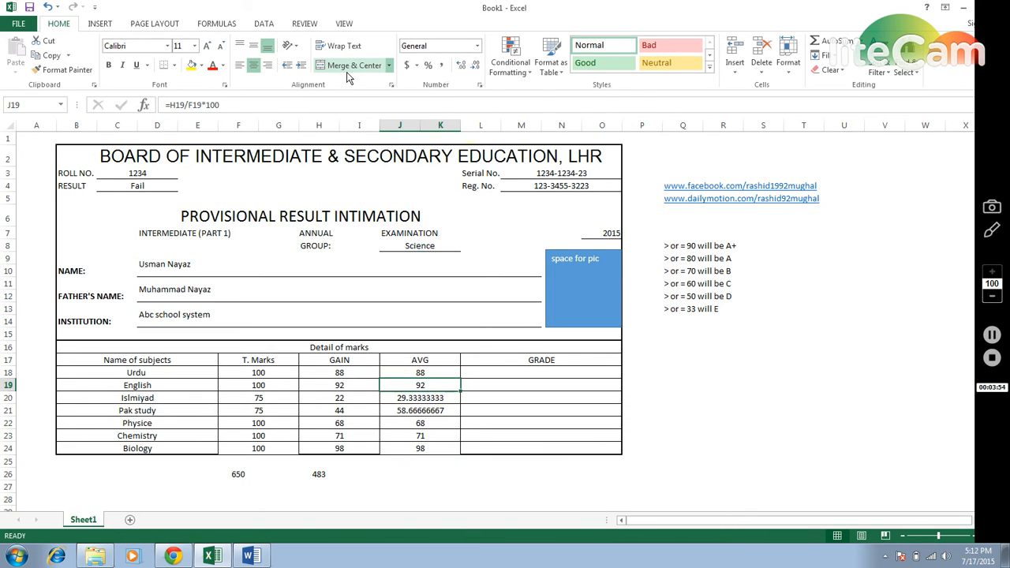
{"action": "key", "text": "Right"}
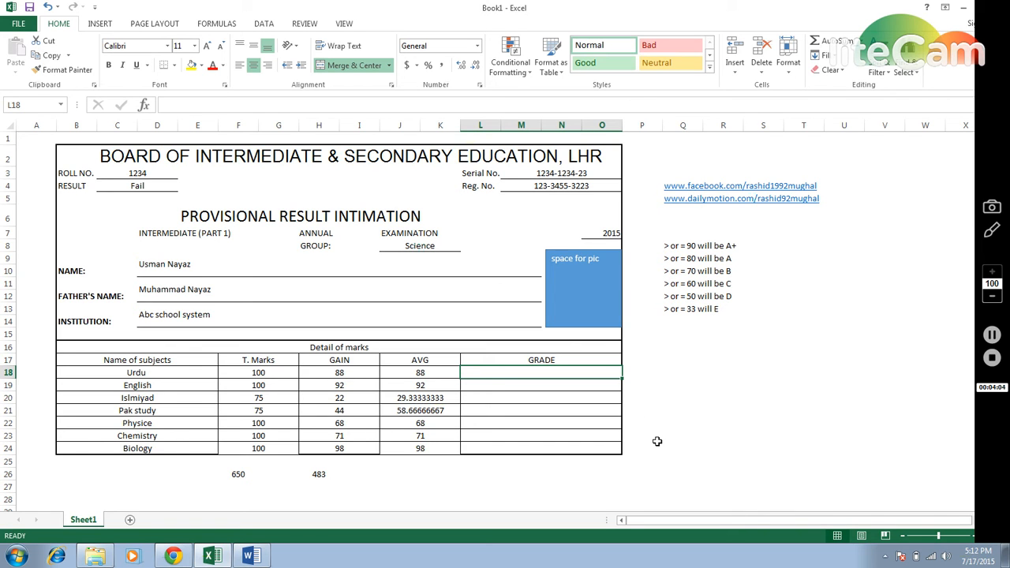
Start L18's IF formula so a J18 average of 90 or above returns A+.
{"action": "type", "text": "=if"}
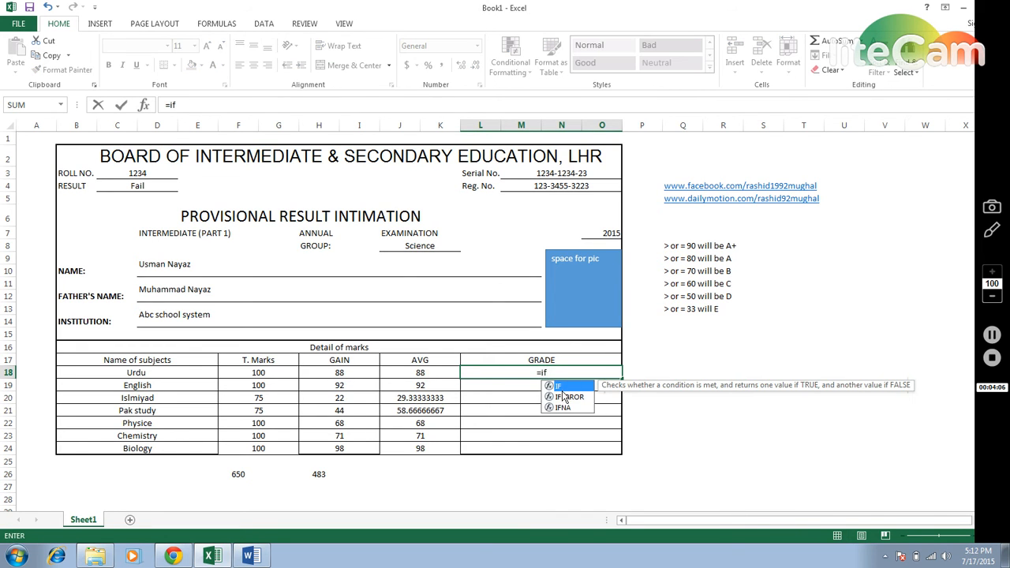
{"action": "double_click", "coordinate": [560, 386]}
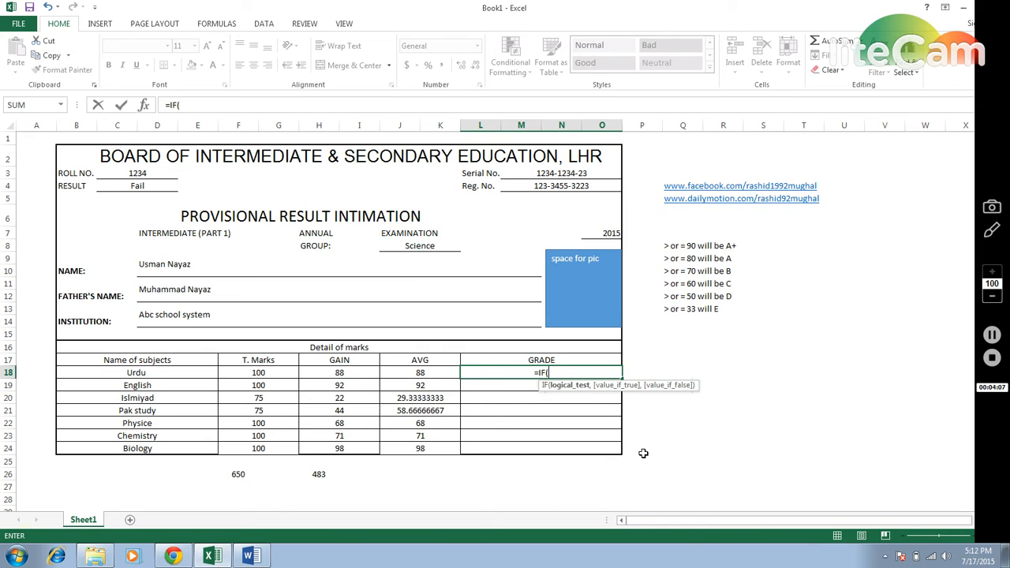
{"action": "left_click", "coordinate": [433, 372]}
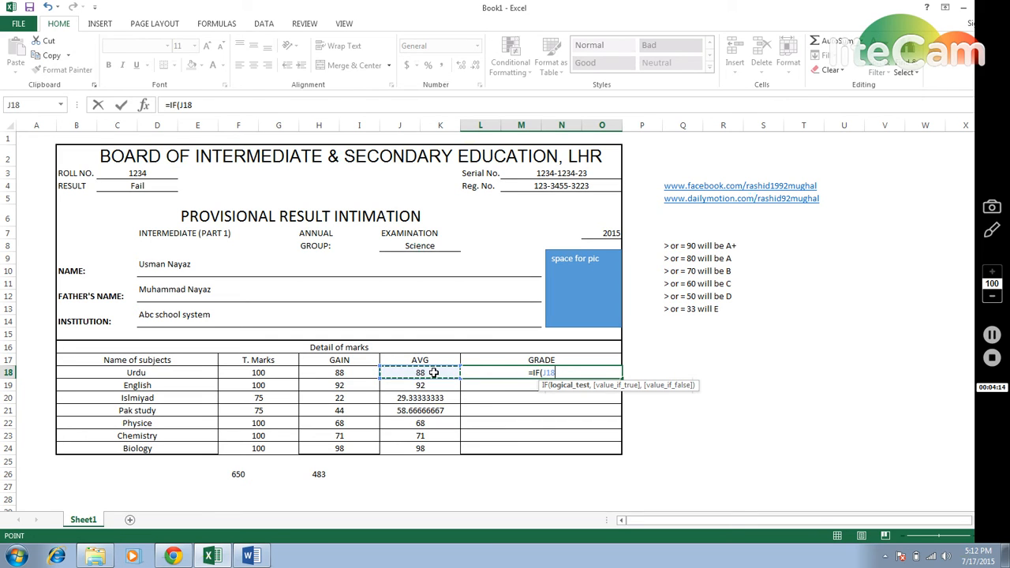
{"action": "type", "text": "=>"}
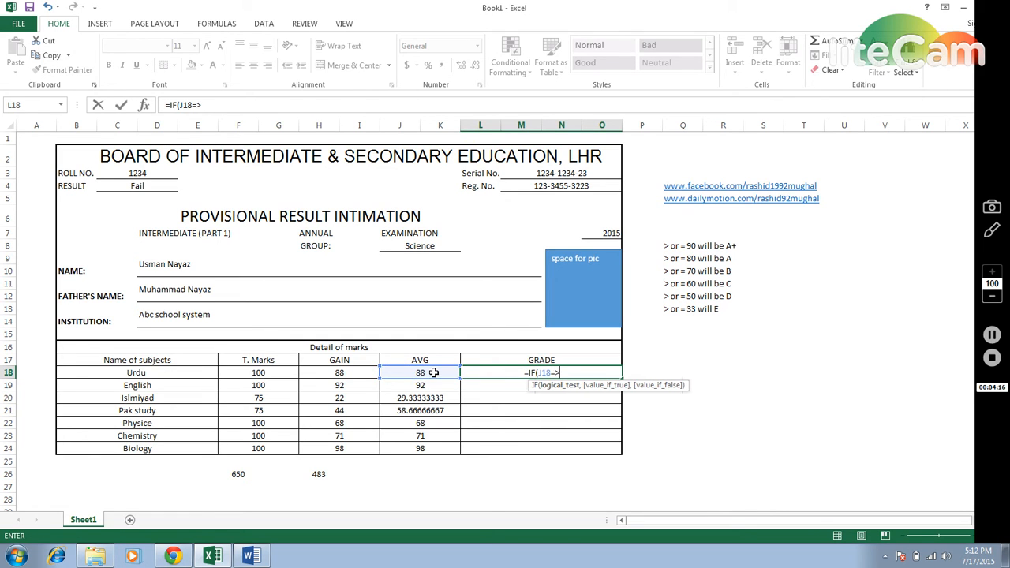
{"action": "type", "text": "90"}
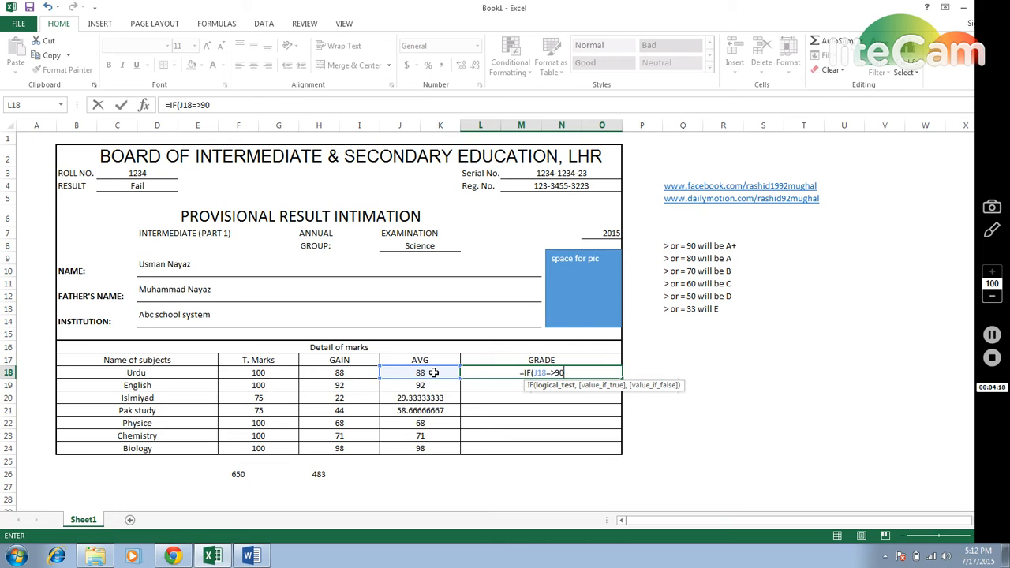
{"action": "type", "text": ","}
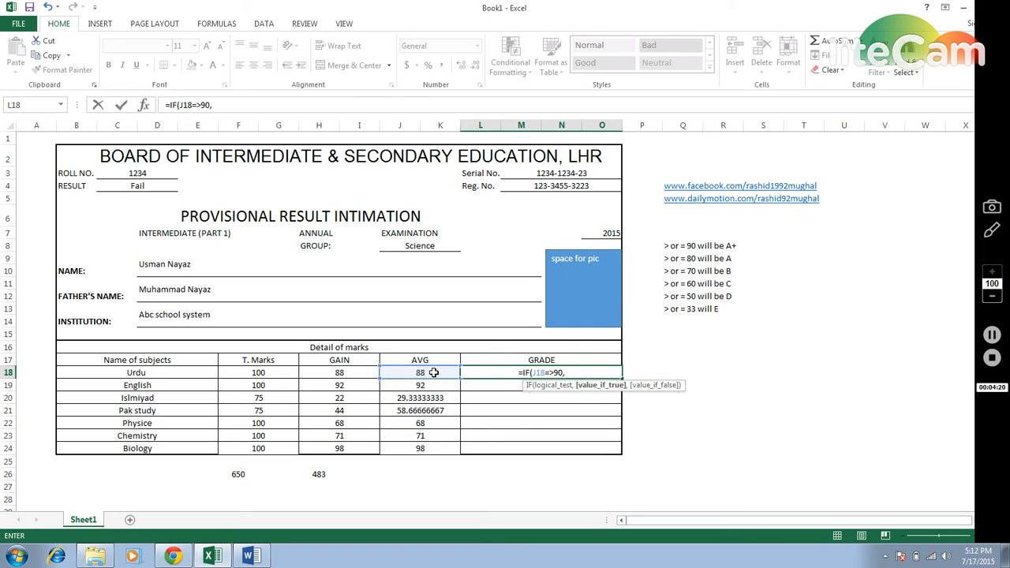
{"action": "type", "text": "\"\""}
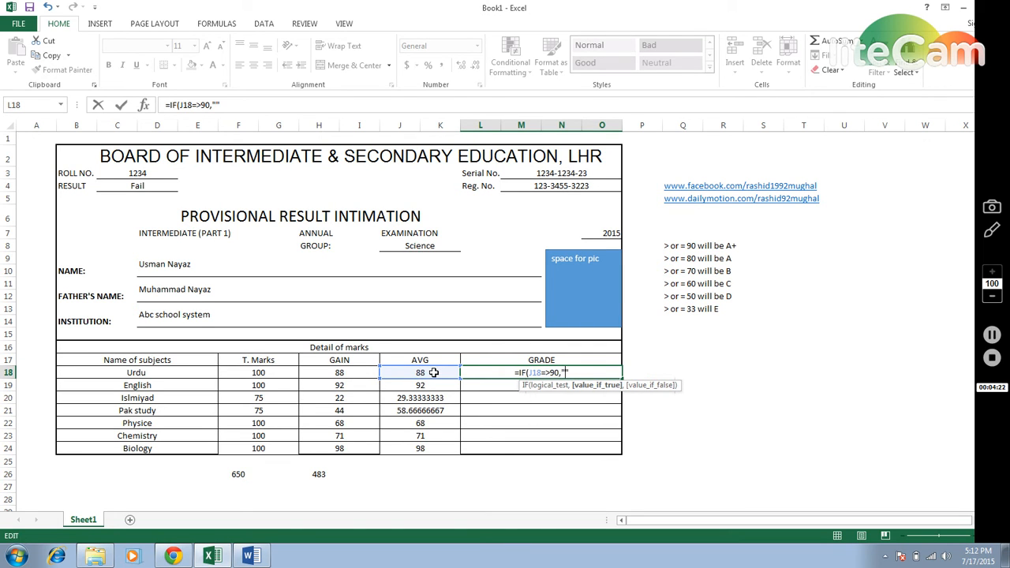
{"action": "type", "text": "A"}
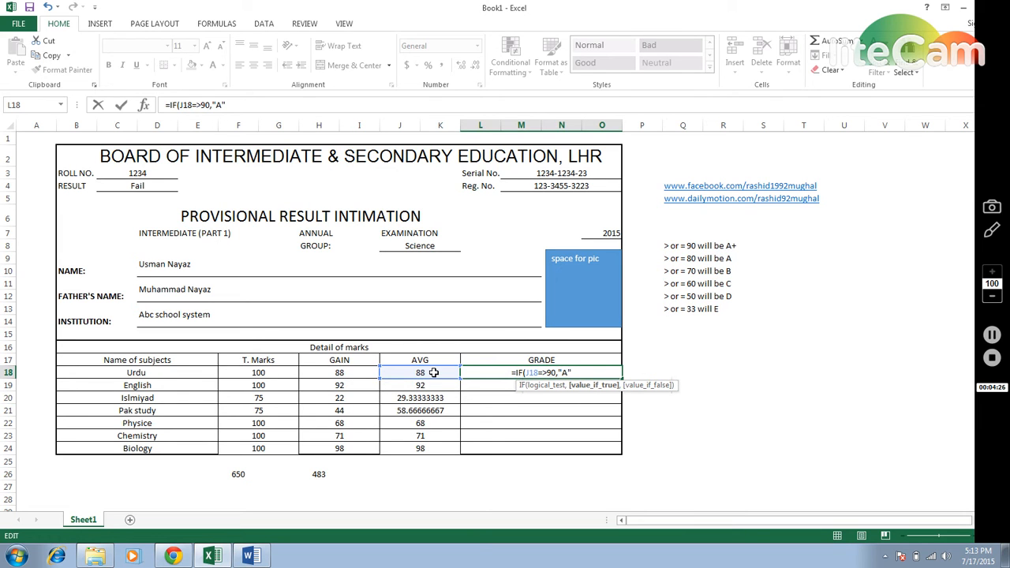
{"action": "type", "text": "="}
{"action": "key", "text": "BackSpace"}
{"action": "type", "text": "+\",if"}
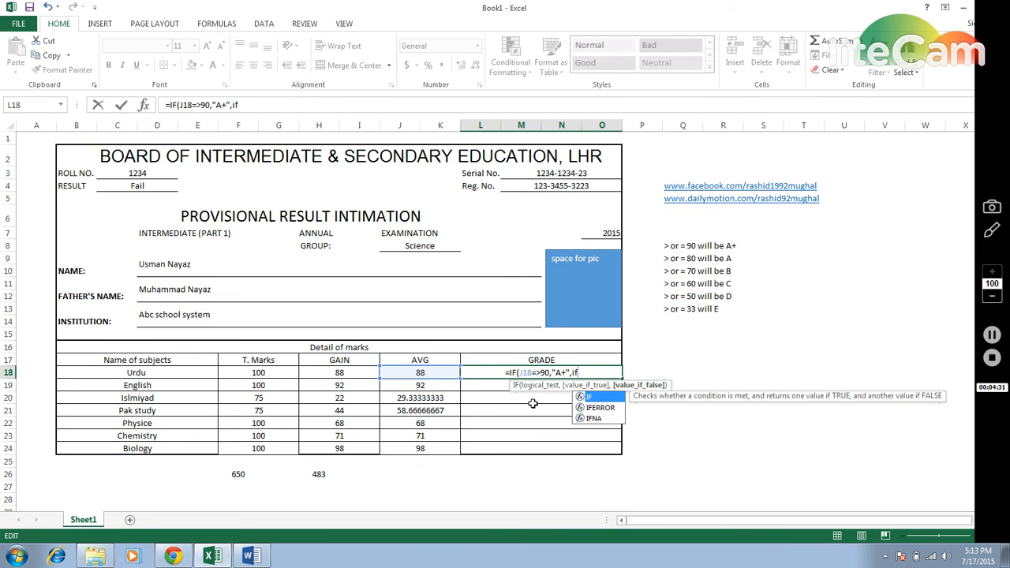
Nest a second IF that returns A when J18 is 80 or above.
{"action": "double_click", "coordinate": [587, 397]}
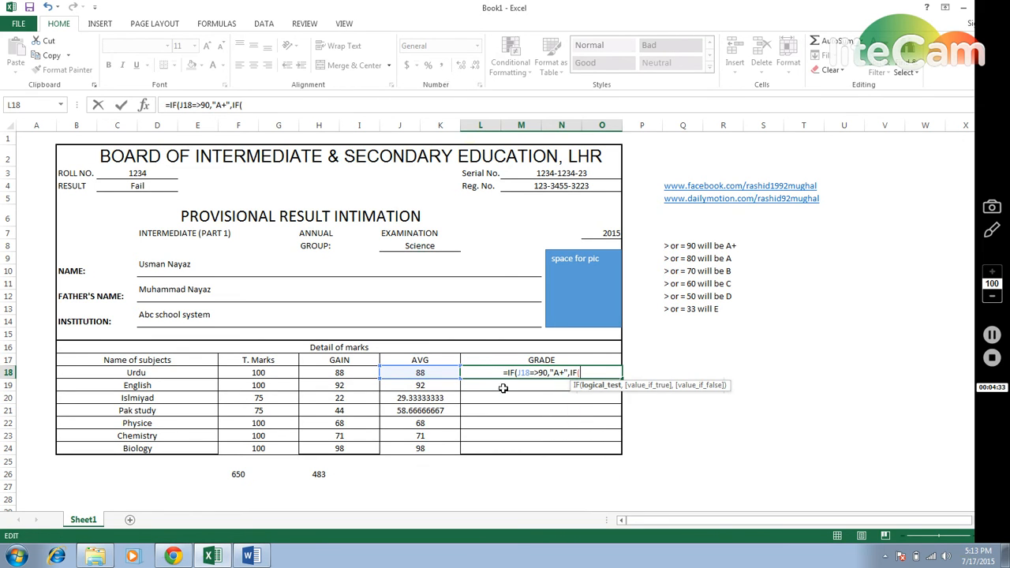
{"action": "left_click", "coordinate": [442, 372]}
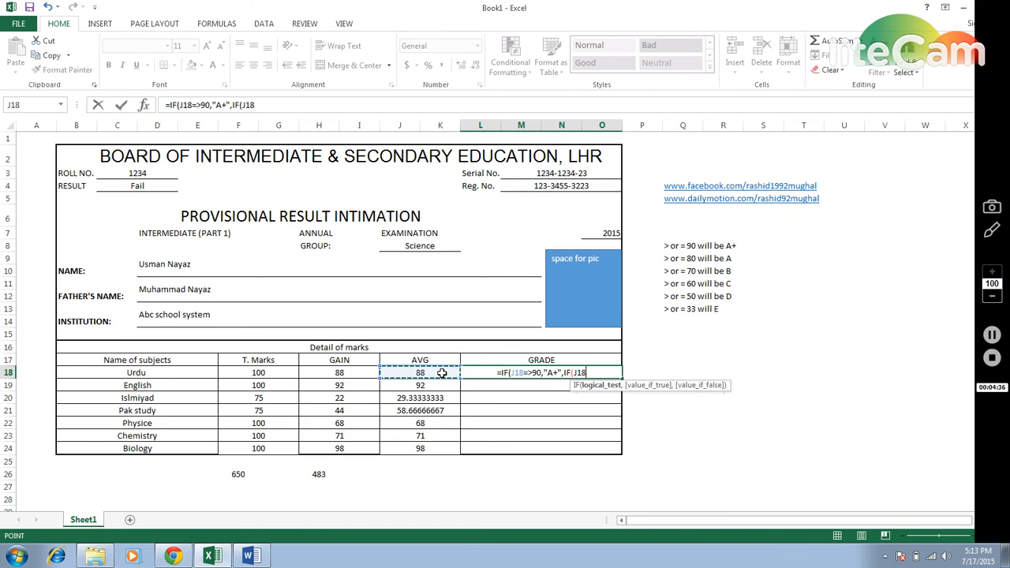
{"action": "type", "text": "=>"}
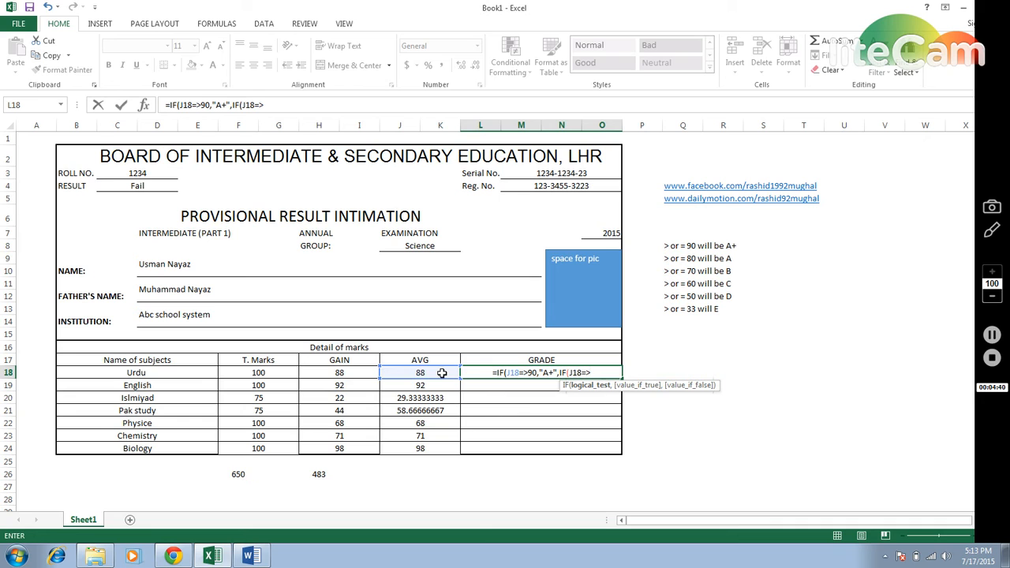
{"action": "type", "text": "80"}
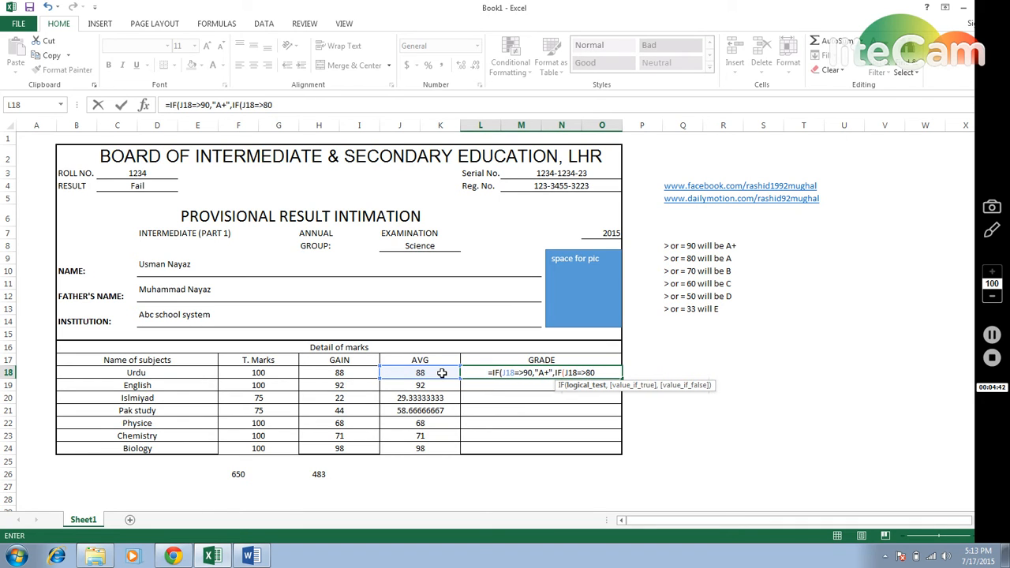
{"action": "type", "text": ",\"\""}
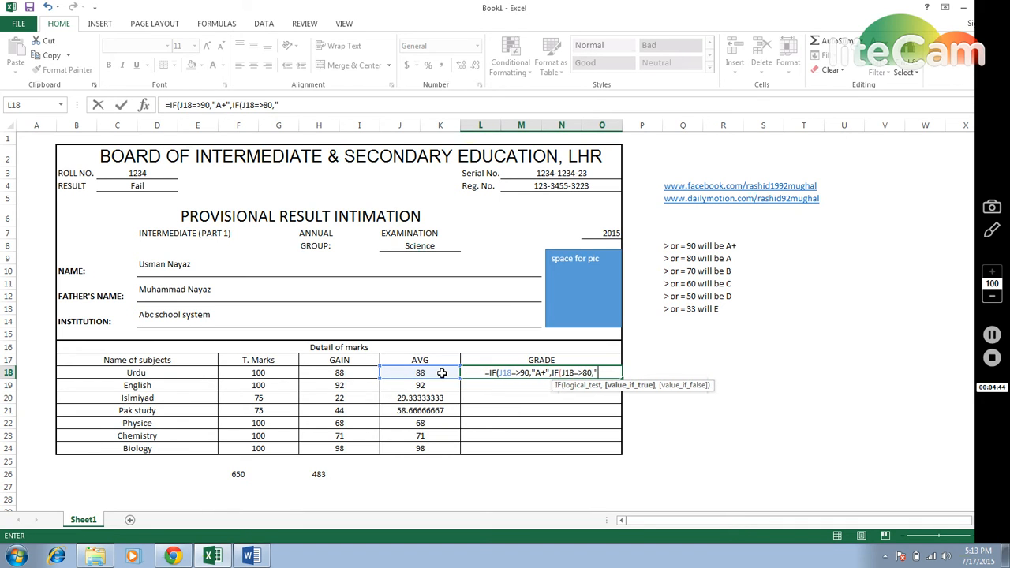
{"action": "key", "text": "F2"}
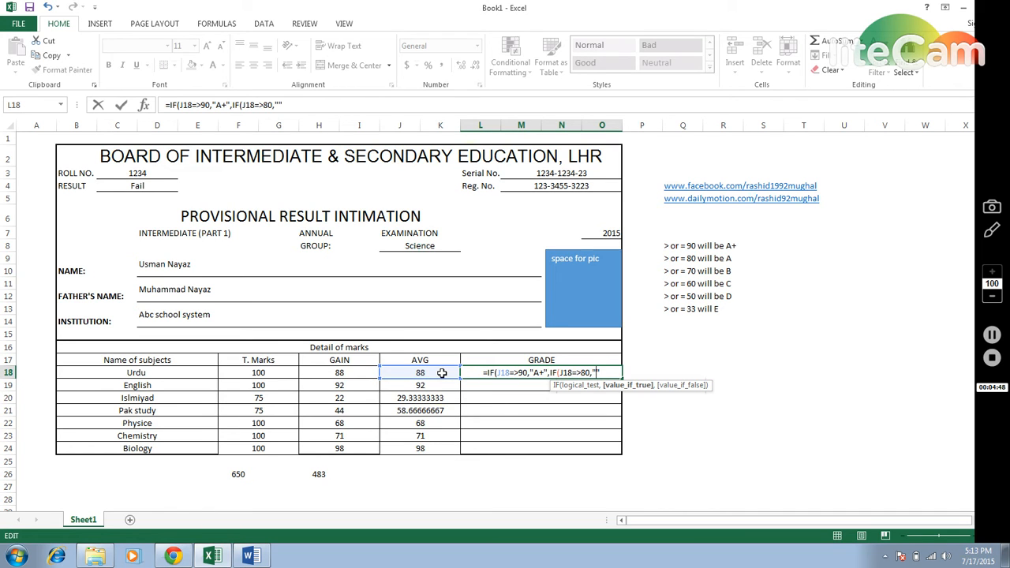
{"action": "type", "text": "A"}
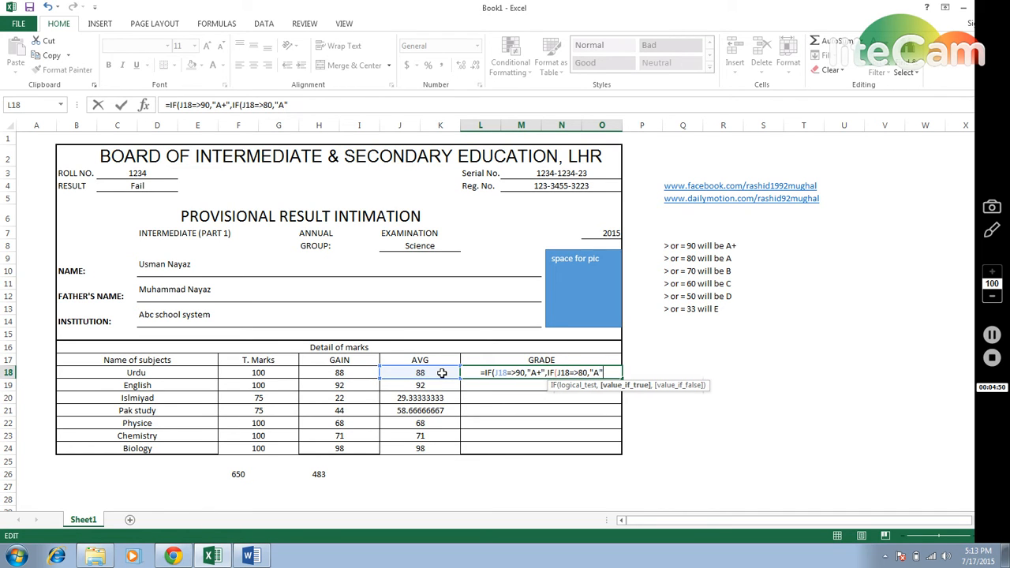
{"action": "key", "text": "Right"}
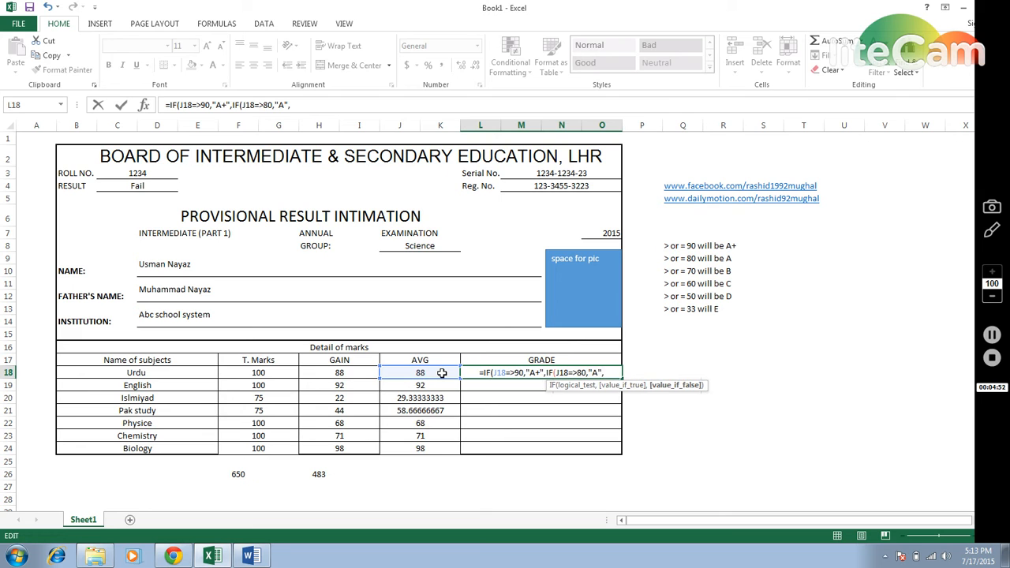
Add a third IF testing J18>=70, commit the formula and accept Excel's correction.
{"action": "type", "text": ",IF"}
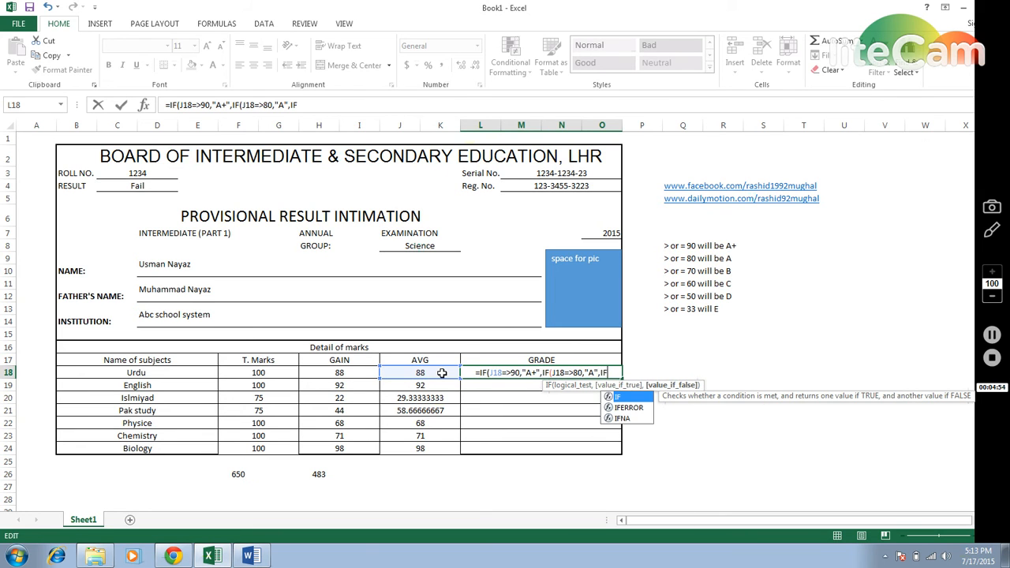
{"action": "type", "text": "("}
{"action": "left_click", "coordinate": [423, 372]}
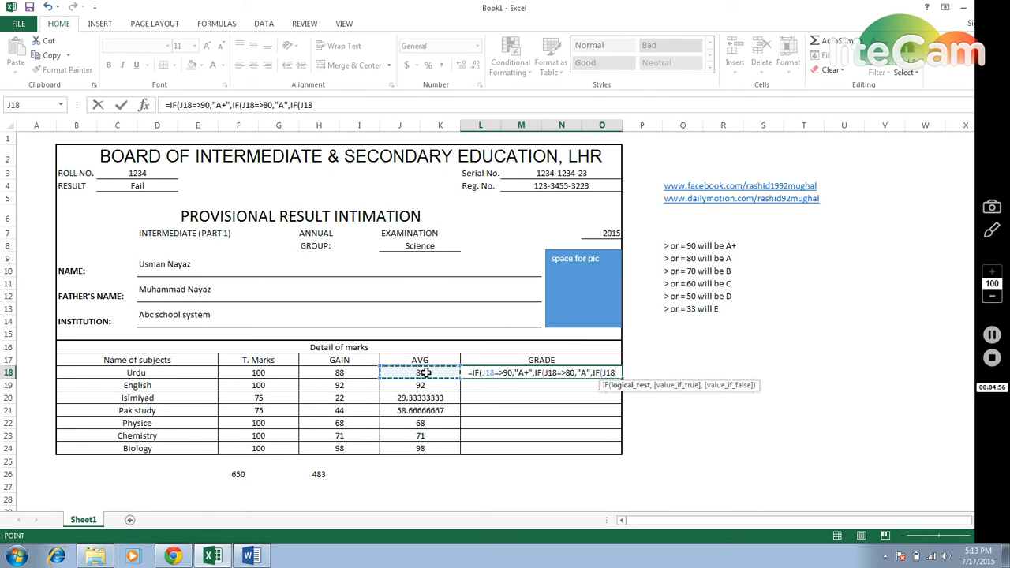
{"action": "type", "text": "="}
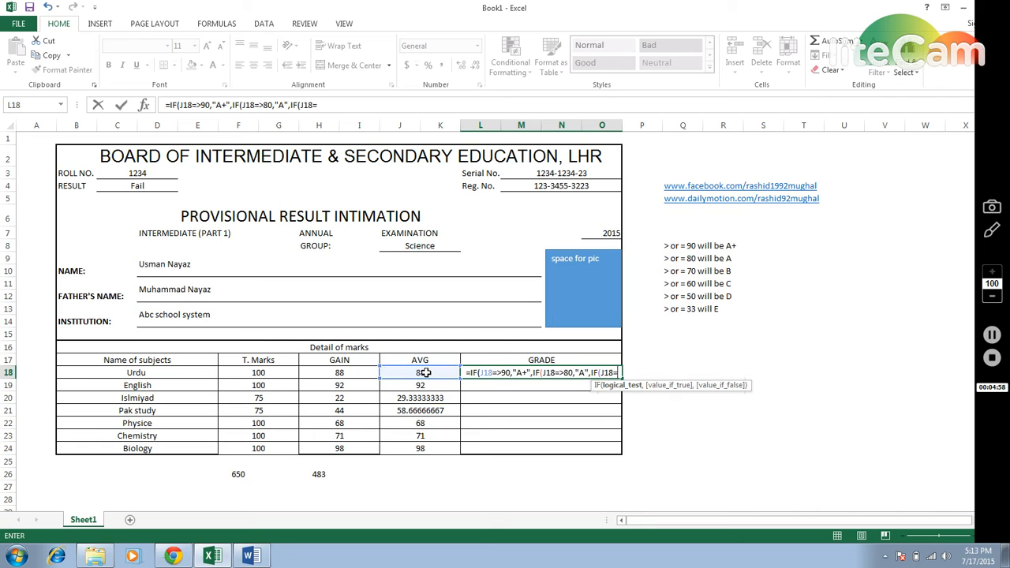
{"action": "type", "text": ">"}
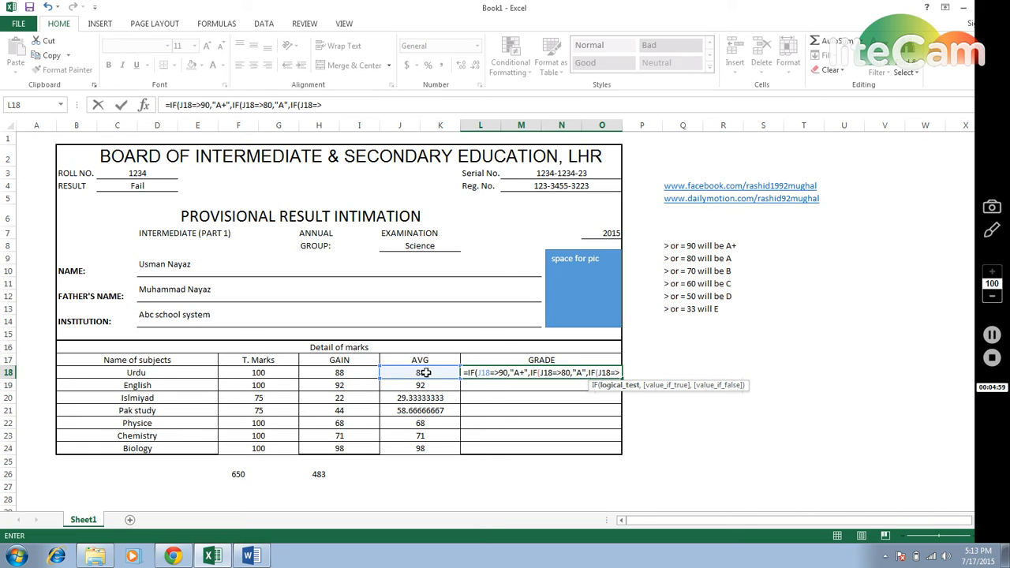
{"action": "type", "text": "70"}
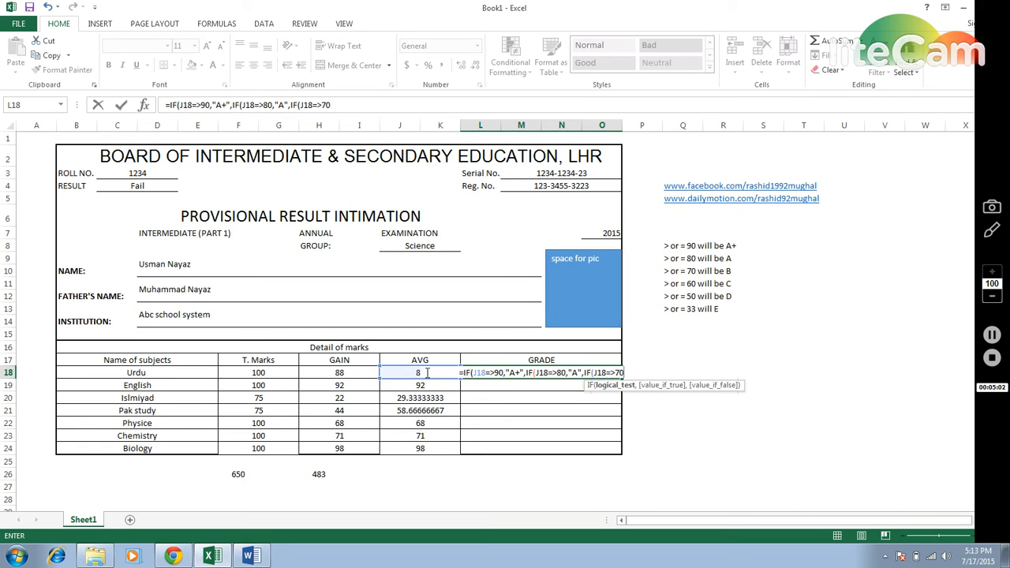
{"action": "type", "text": ","}
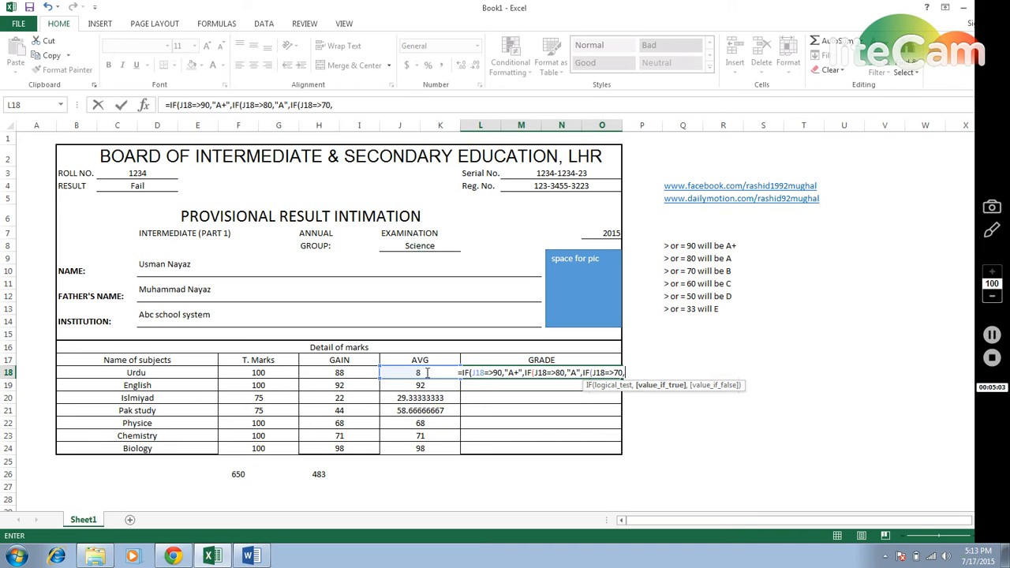
{"action": "type", "text": "\"\""}
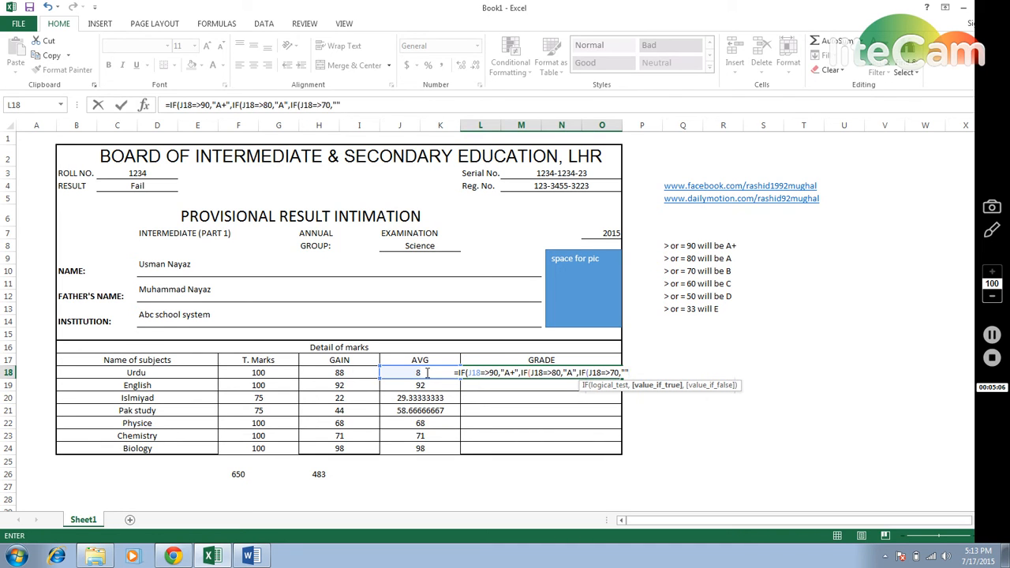
{"action": "key", "text": "Return"}
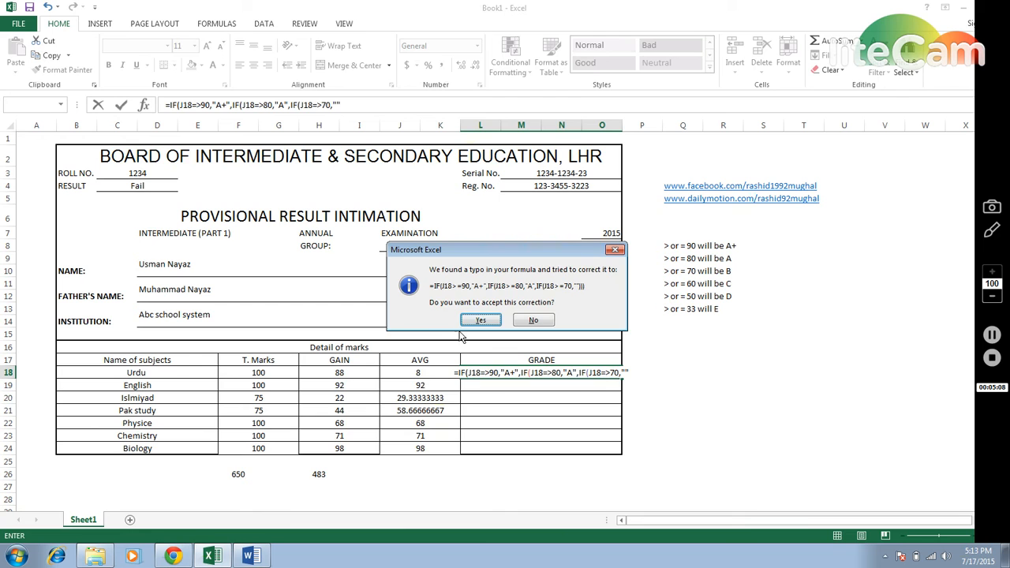
{"action": "left_click", "coordinate": [481, 320]}
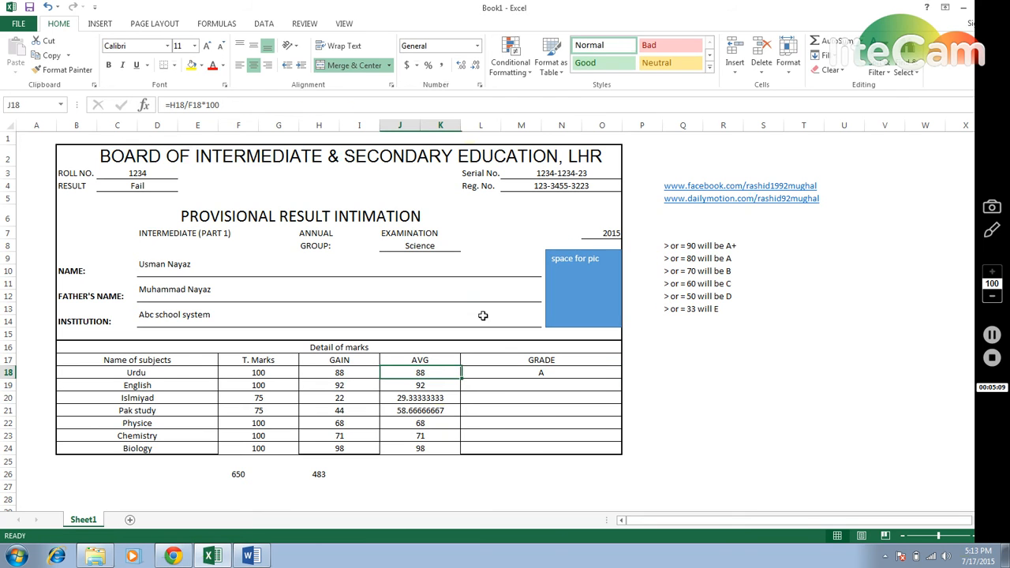
{"action": "left_click", "coordinate": [573, 376]}
Give the 70 test grade B and add a J18>=60 test returning C.
{"action": "key", "text": "F2"}
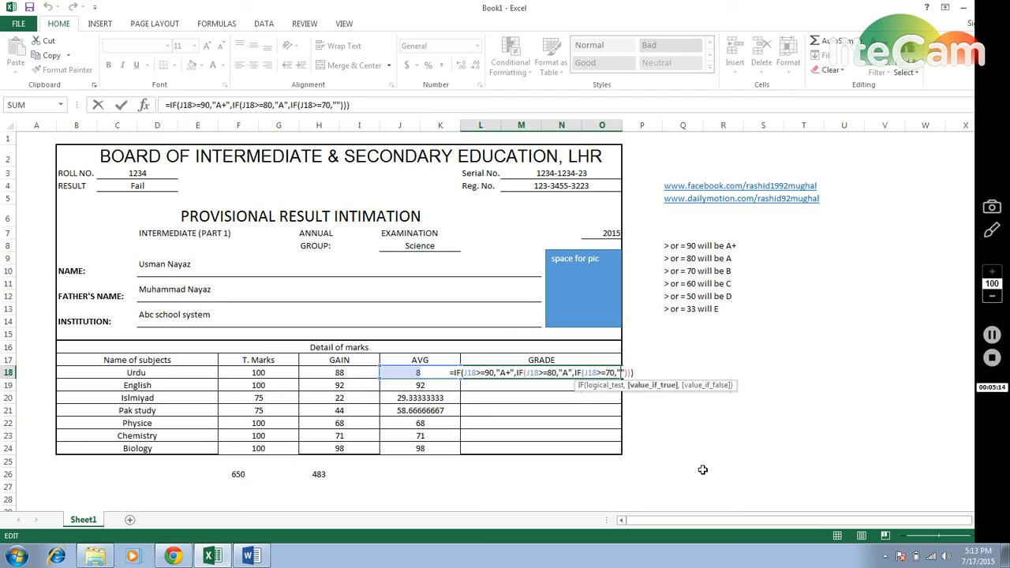
{"action": "key", "text": "Left"}
{"action": "key", "text": "Left"}
{"action": "key", "text": "Left"}
{"action": "key", "text": "Left"}
{"action": "key", "text": "Left"}
{"action": "key", "text": "Left"}
{"action": "key", "text": "Left"}
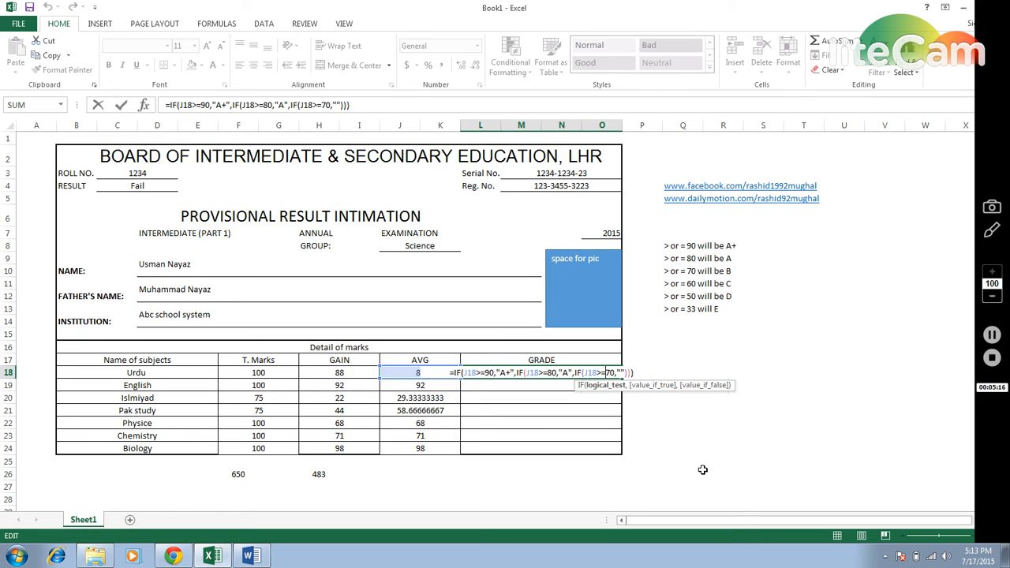
{"action": "key", "text": "Right"}
{"action": "key", "text": "Right"}
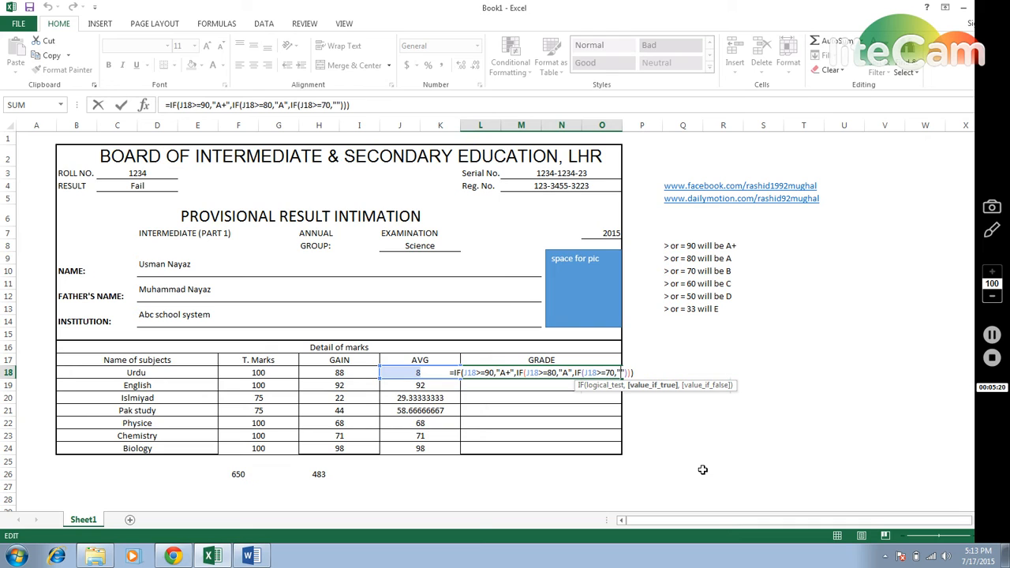
{"action": "type", "text": "B\""}
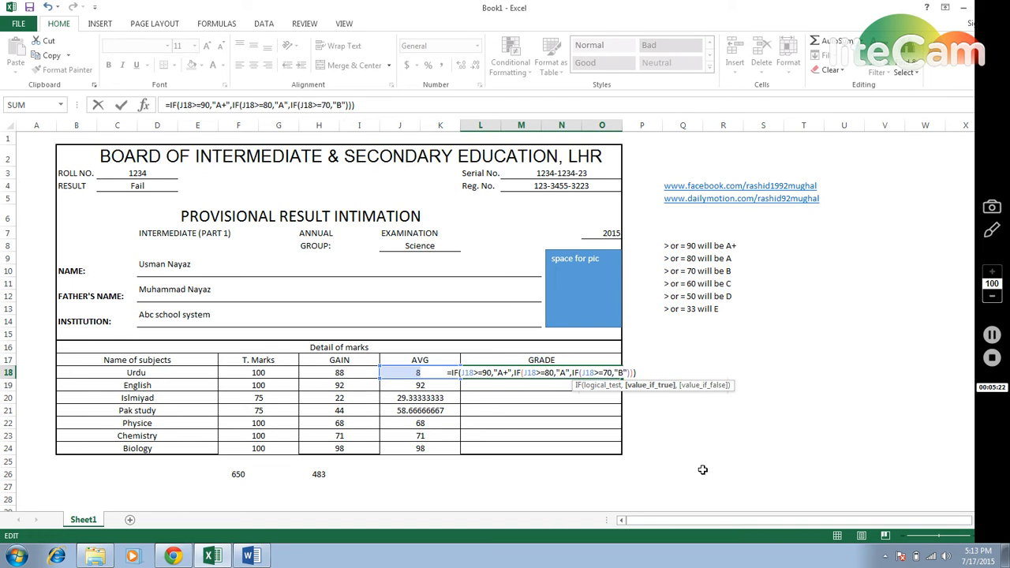
{"action": "type", "text": ","}
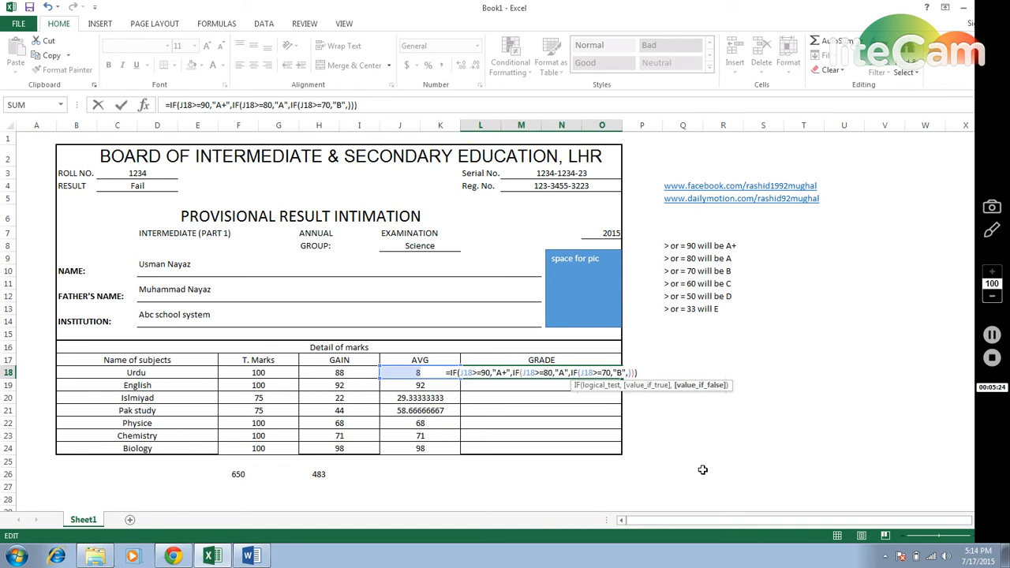
{"action": "type", "text": "IF"}
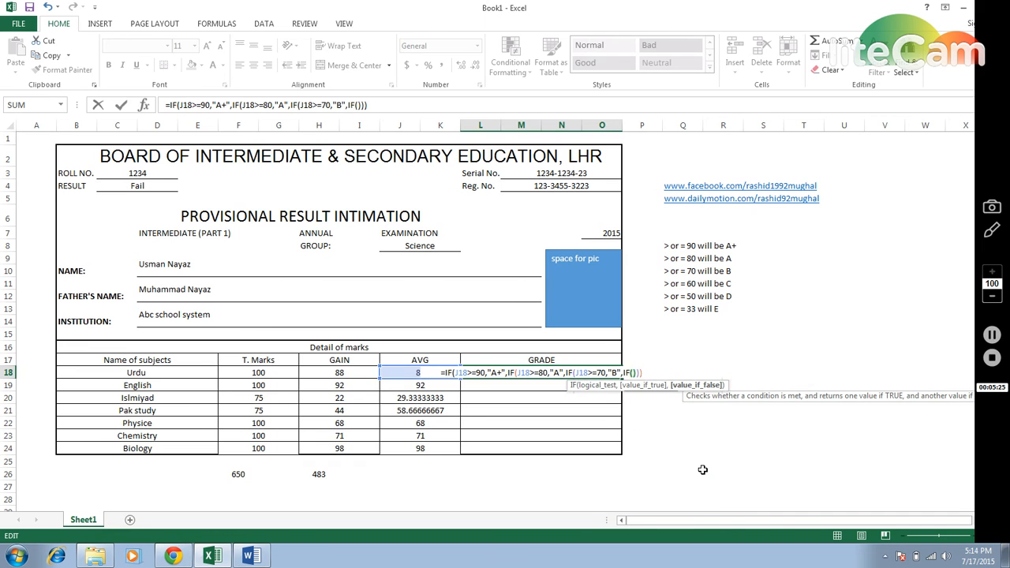
{"action": "type", "text": "("}
{"action": "left_click", "coordinate": [405, 374]}
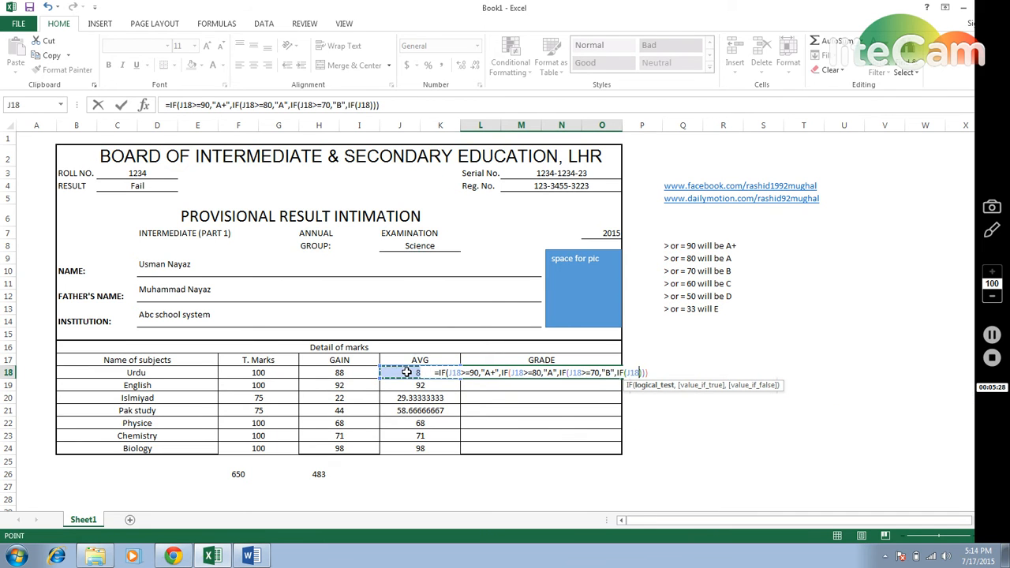
{"action": "type", "text": "="}
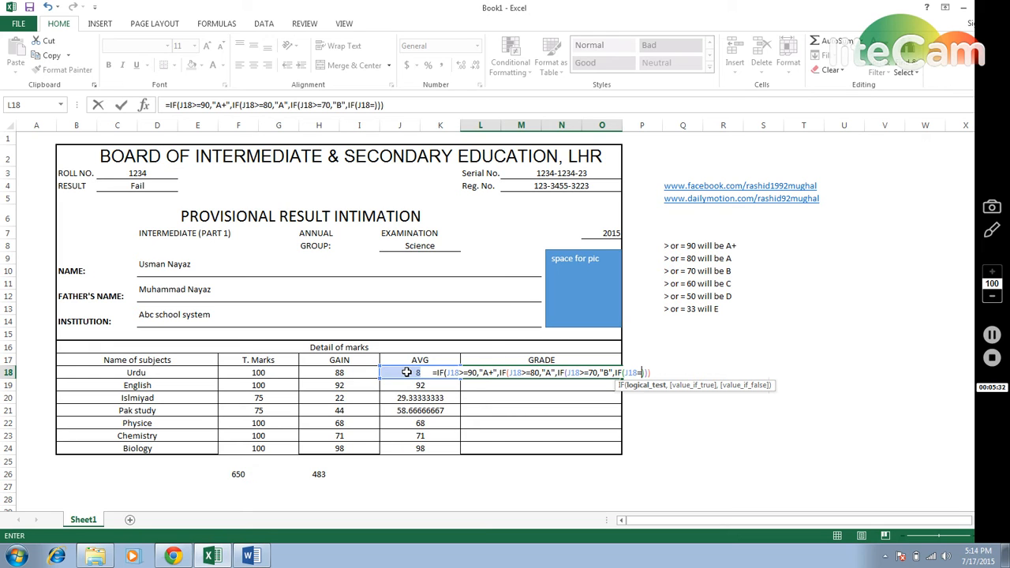
{"action": "type", "text": ">"}
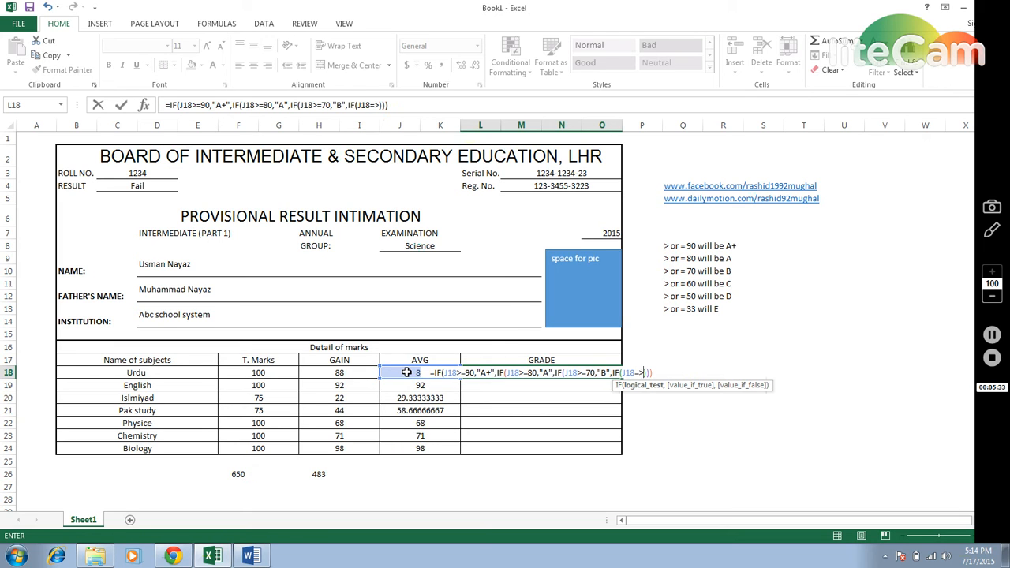
{"action": "type", "text": "60"}
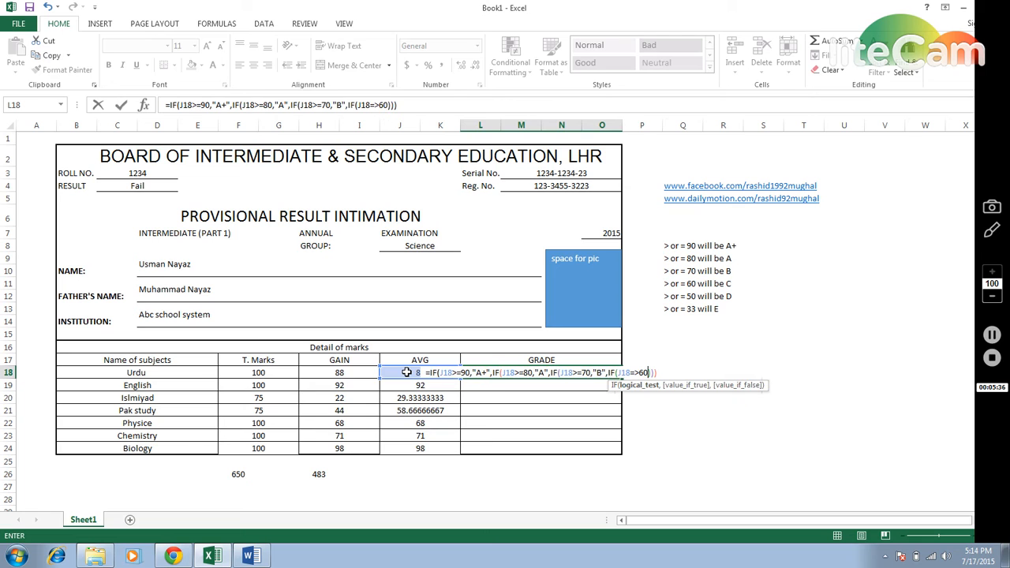
{"action": "type", "text": ","}
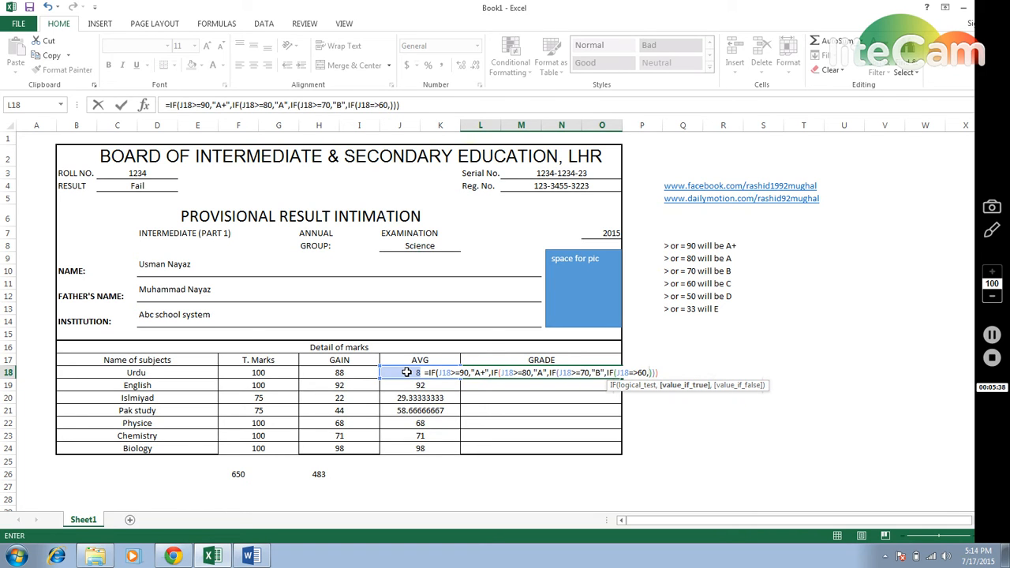
{"action": "type", "text": "\"C\""}
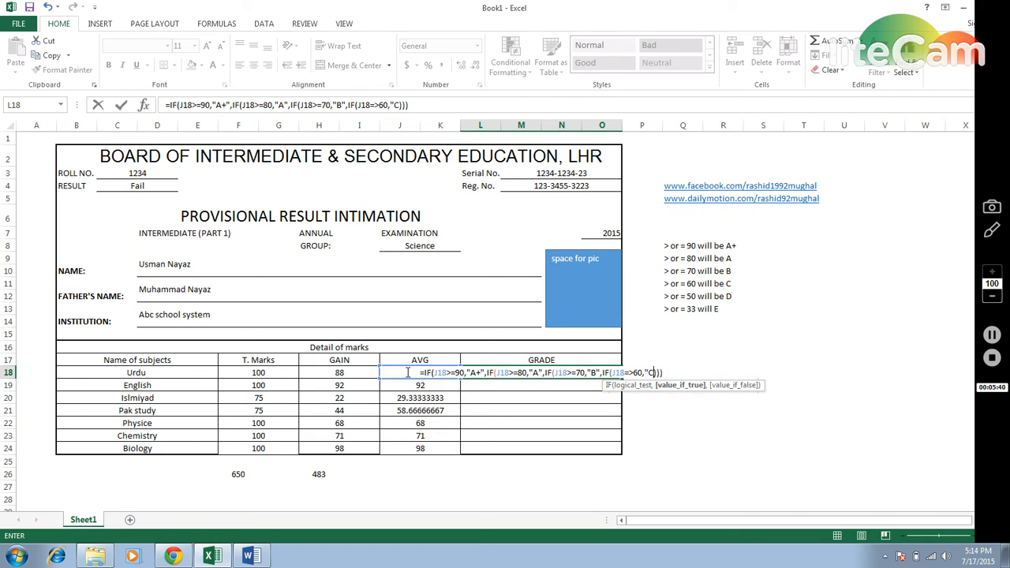
{"action": "type", "text": "\""}
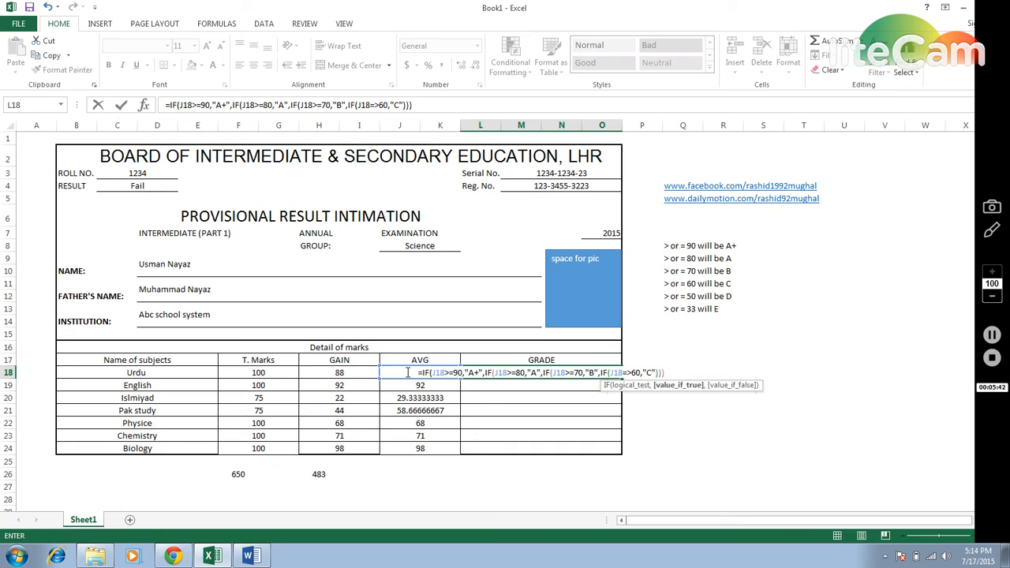
{"action": "type", "text": ",IF("}
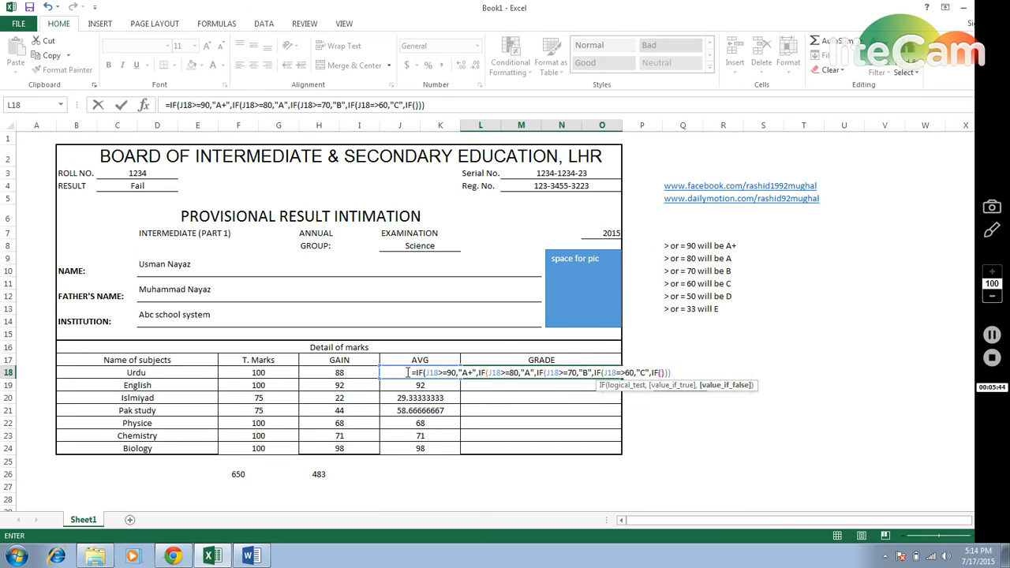
Add a J18>=50 condition returning D and a J18>=33 test.
{"action": "left_click", "coordinate": [355, 374]}
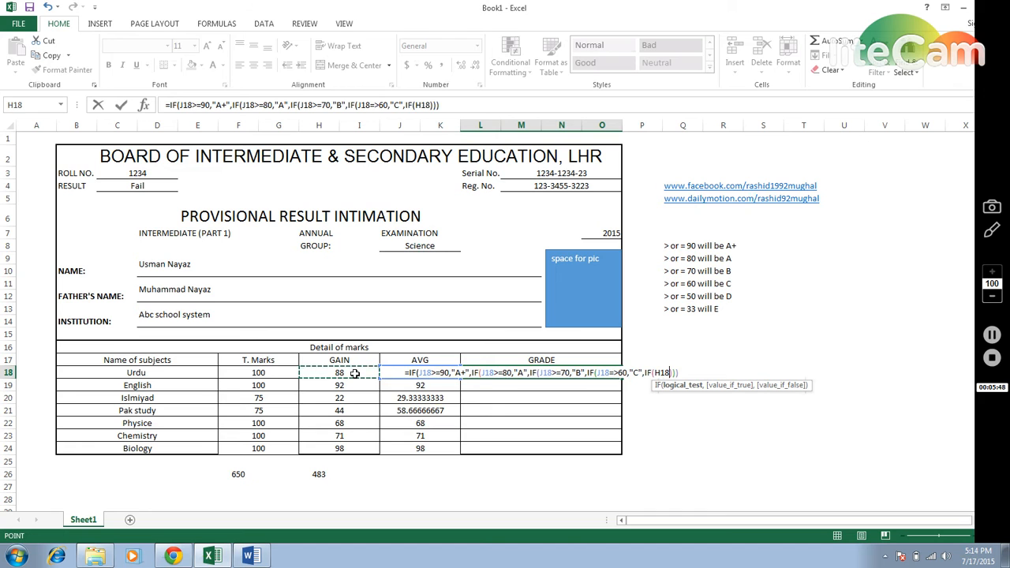
{"action": "key", "text": "Right"}
{"action": "key", "text": "Right"}
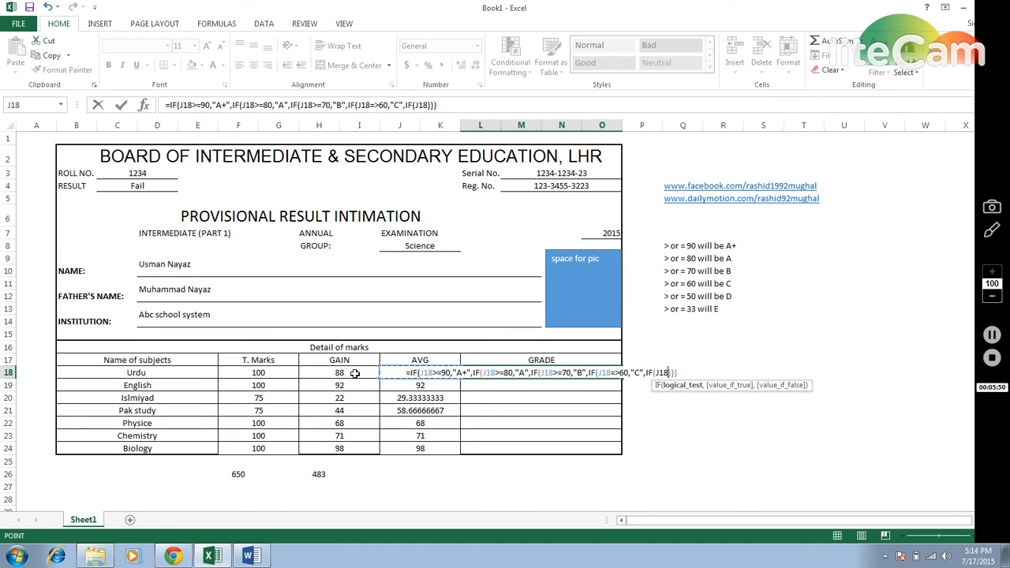
{"action": "type", "text": "="}
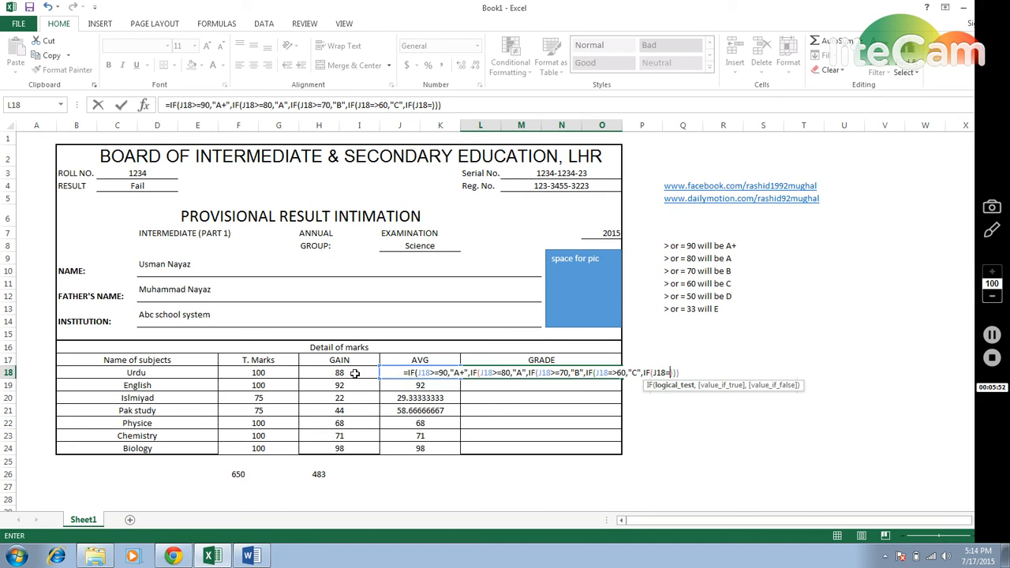
{"action": "type", "text": ">"}
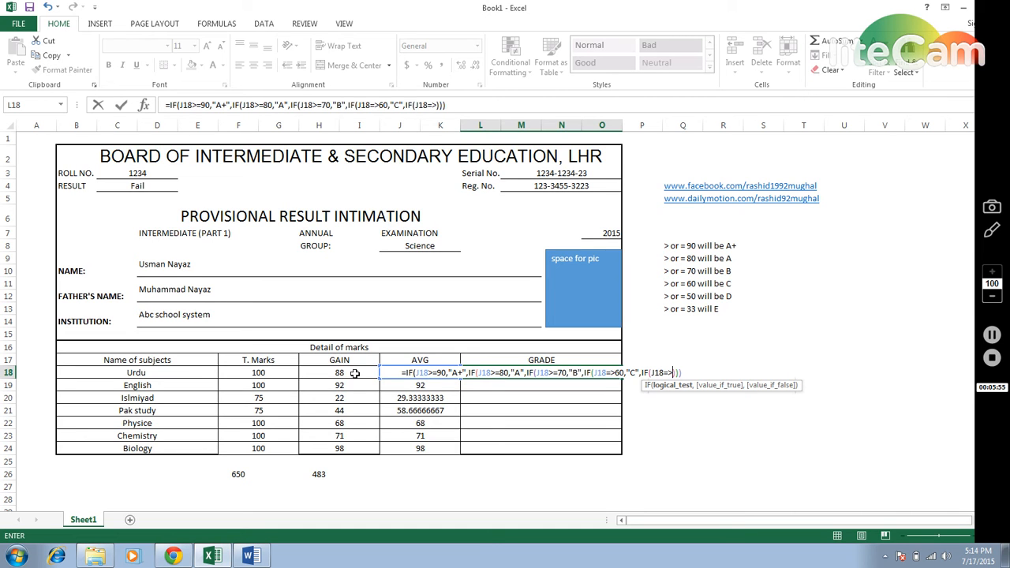
{"action": "type", "text": "50,"}
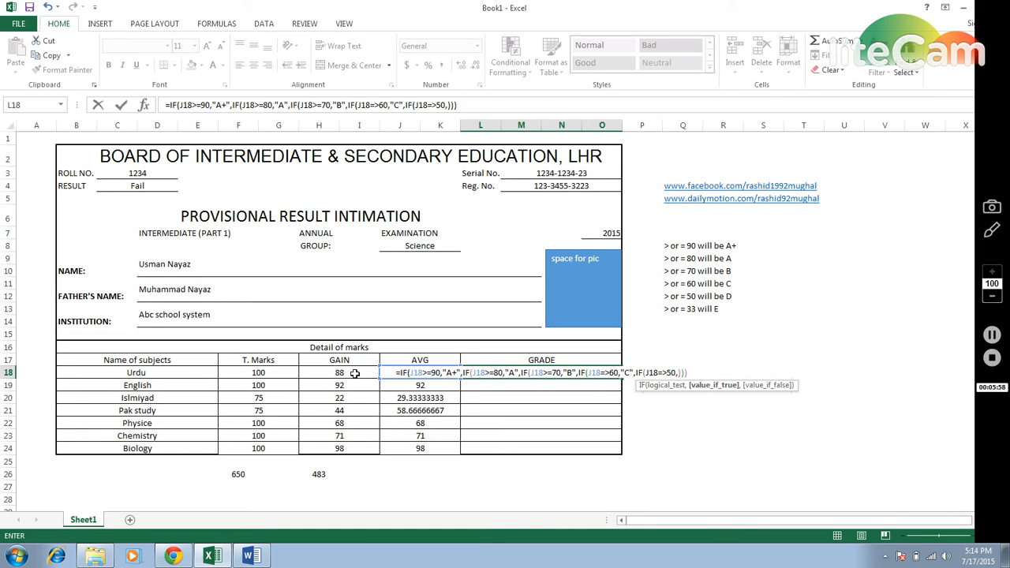
{"action": "type", "text": "\"\""}
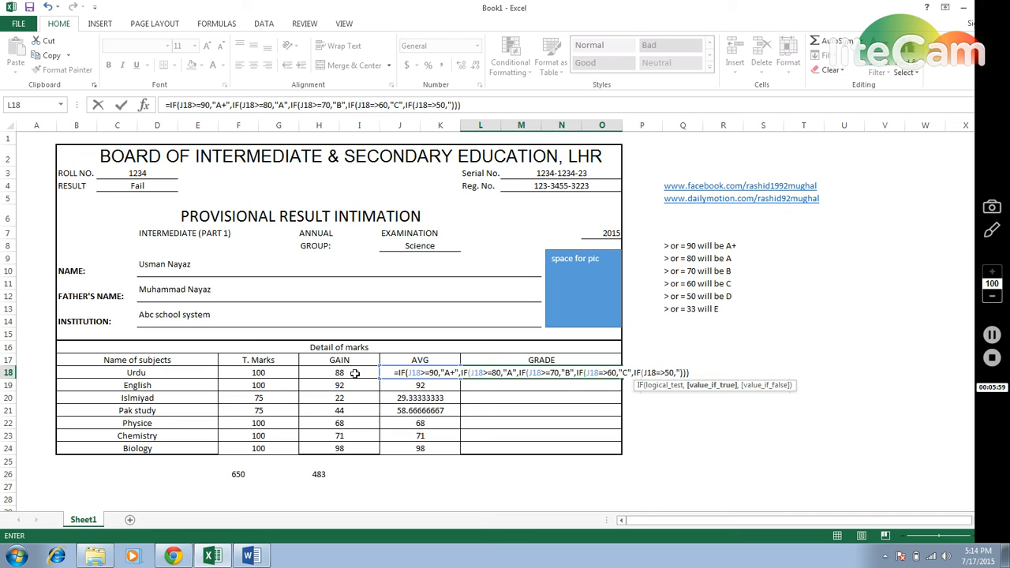
{"action": "type", "text": "D\""}
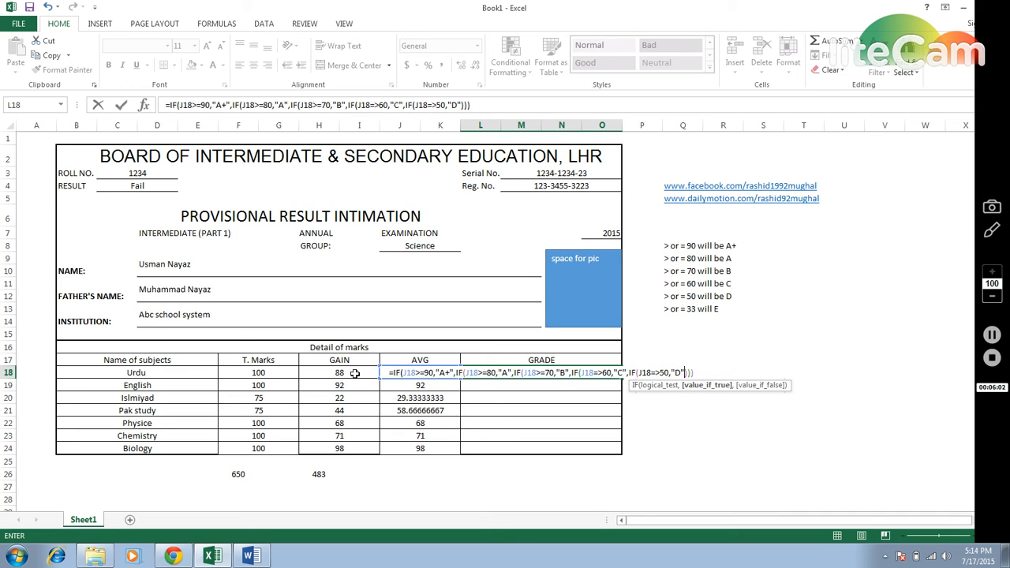
{"action": "type", "text": ",IF"}
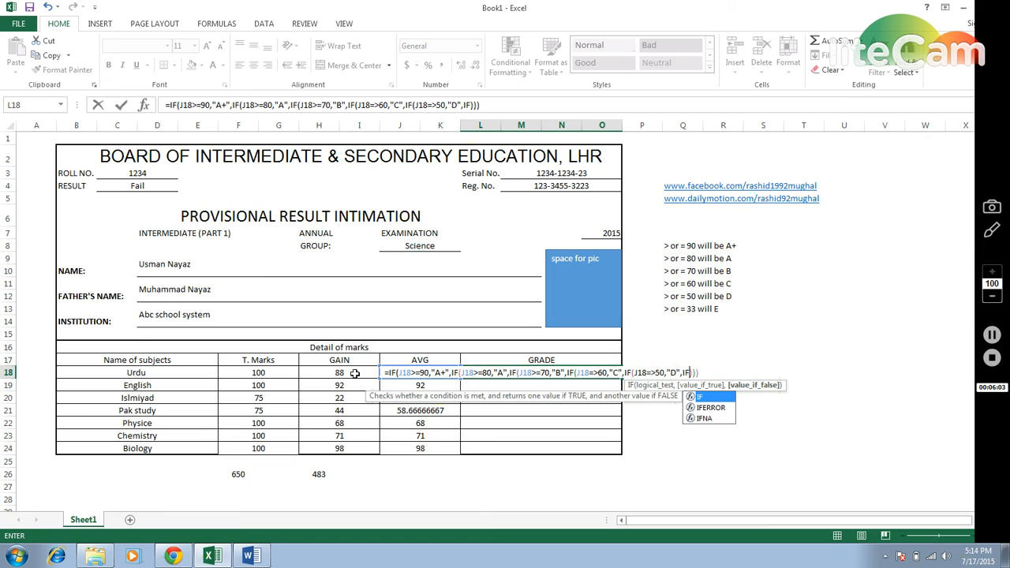
{"action": "type", "text": "("}
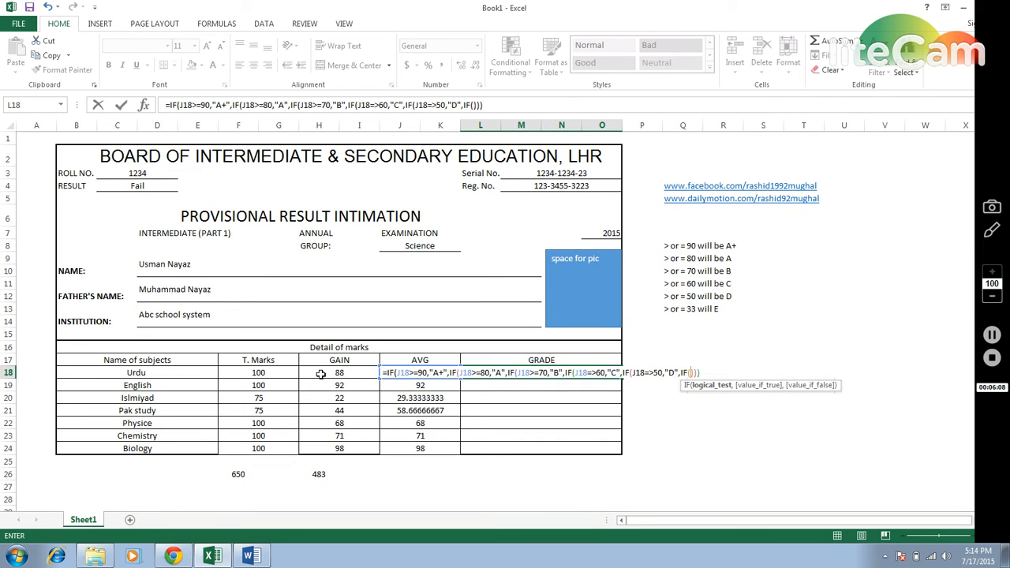
{"action": "key", "text": "Left"}
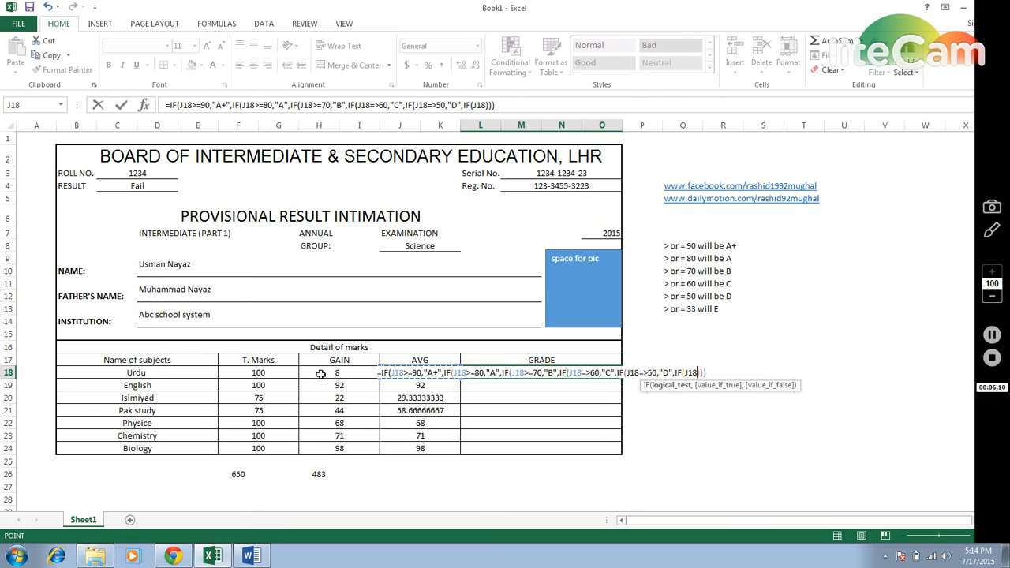
{"action": "type", "text": "="}
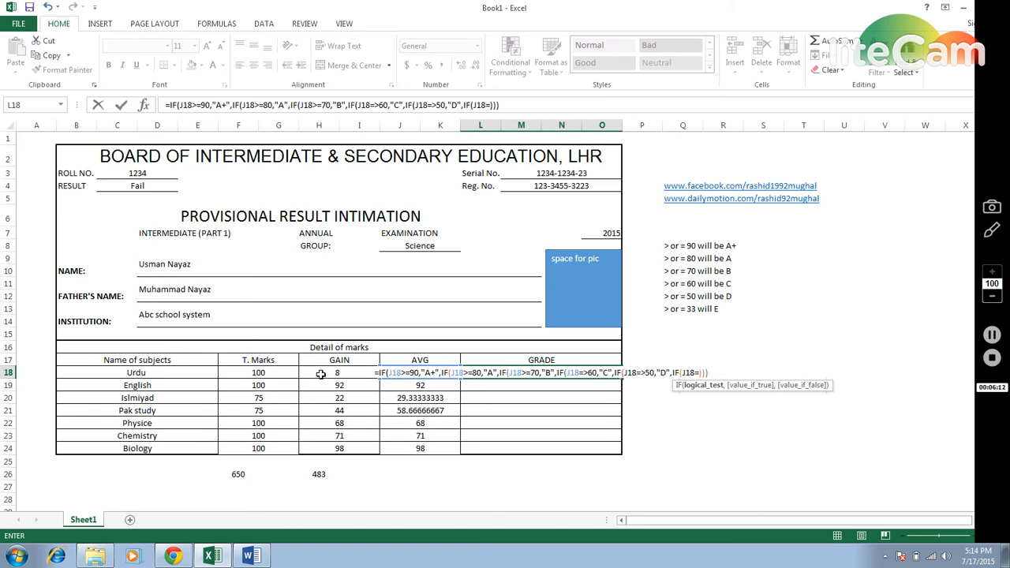
{"action": "type", "text": ">"}
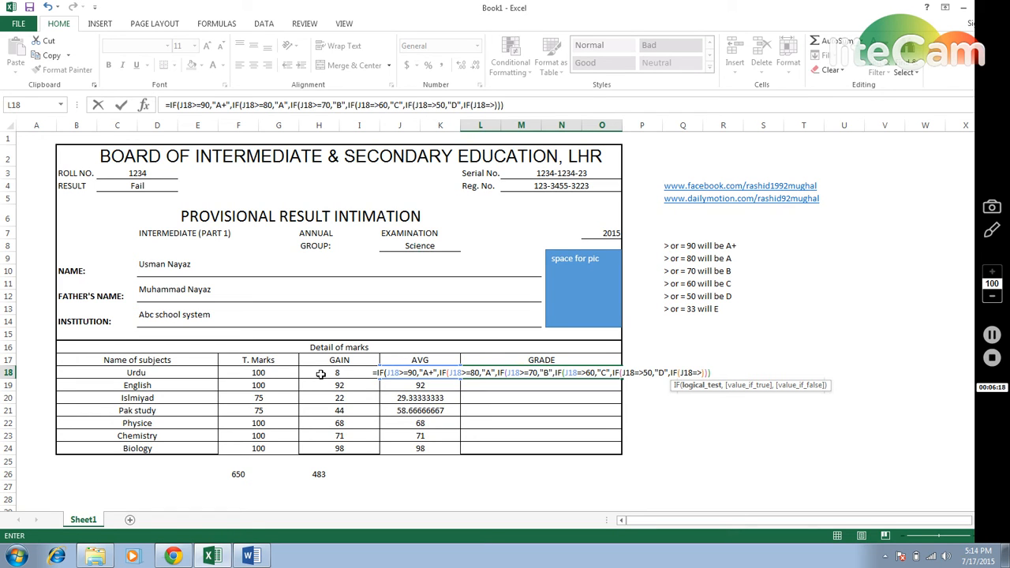
{"action": "type", "text": "33"}
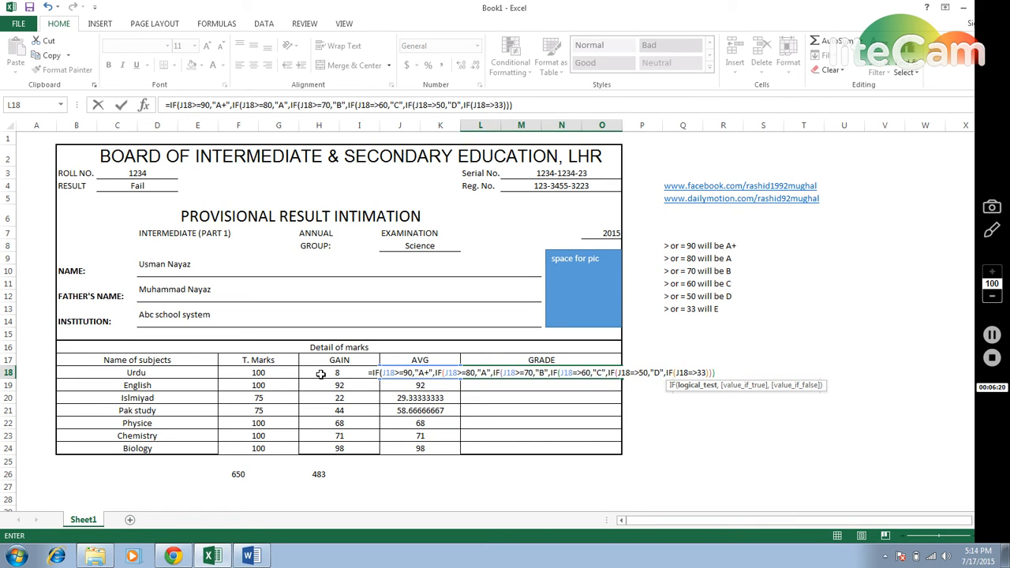
{"action": "type", "text": ","}
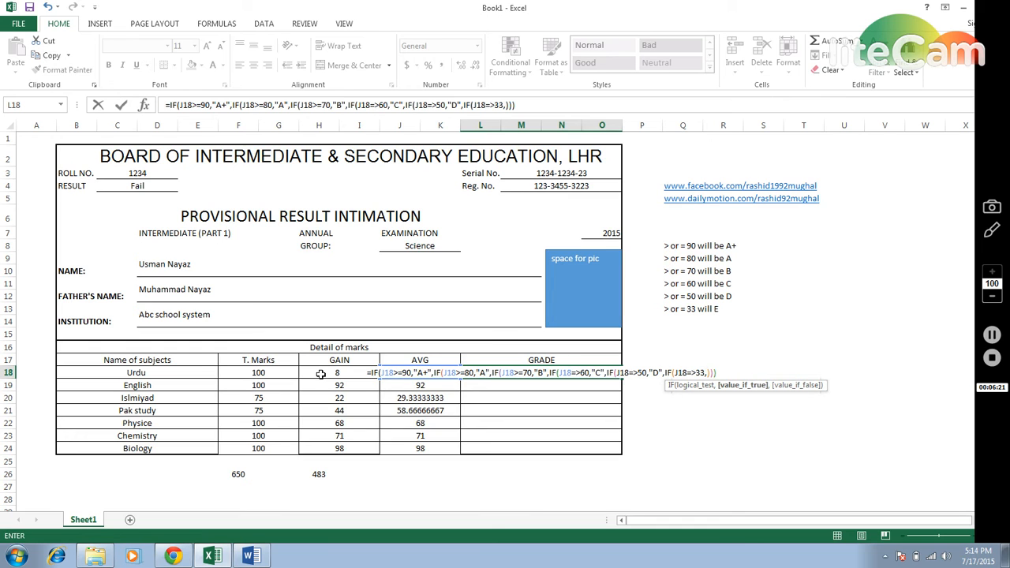
{"action": "type", "text": "\"\""}
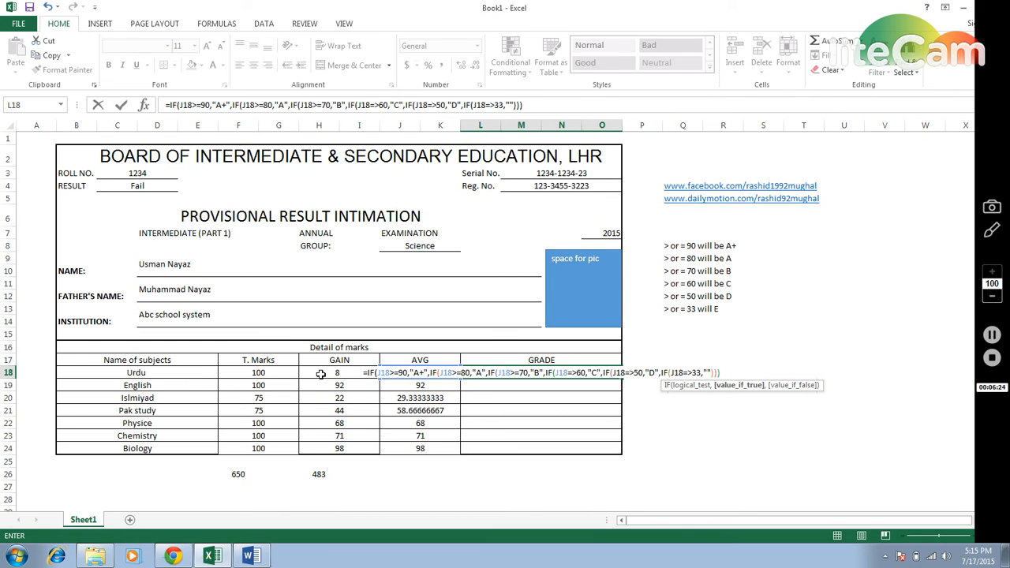
Return E for the 33 test and FAIL otherwise, then commit the formula.
{"action": "key", "text": "F2"}
{"action": "key", "text": "Left"}
{"action": "type", "text": "E\""}
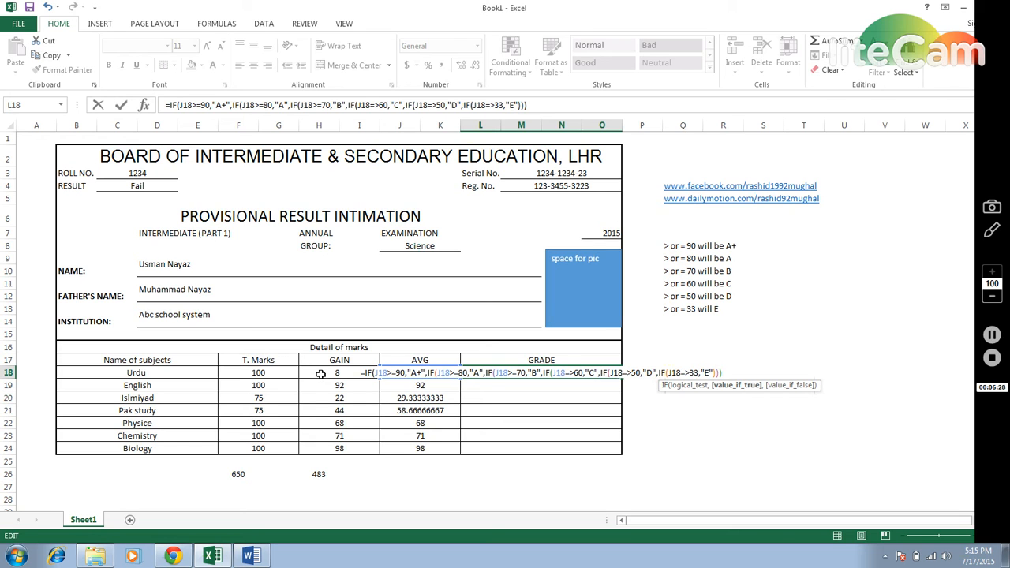
{"action": "type", "text": ","}
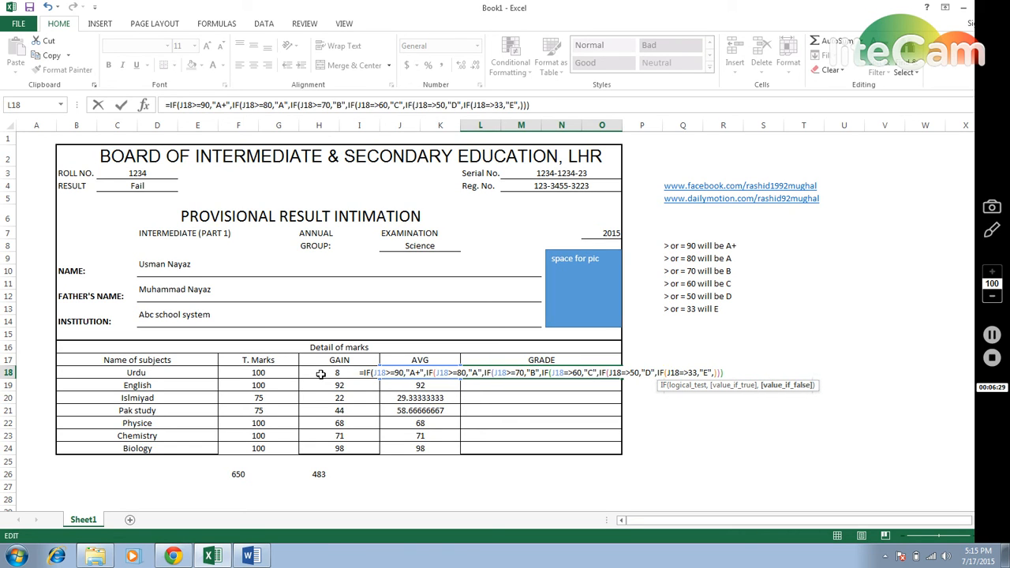
{"action": "type", "text": "\"\""}
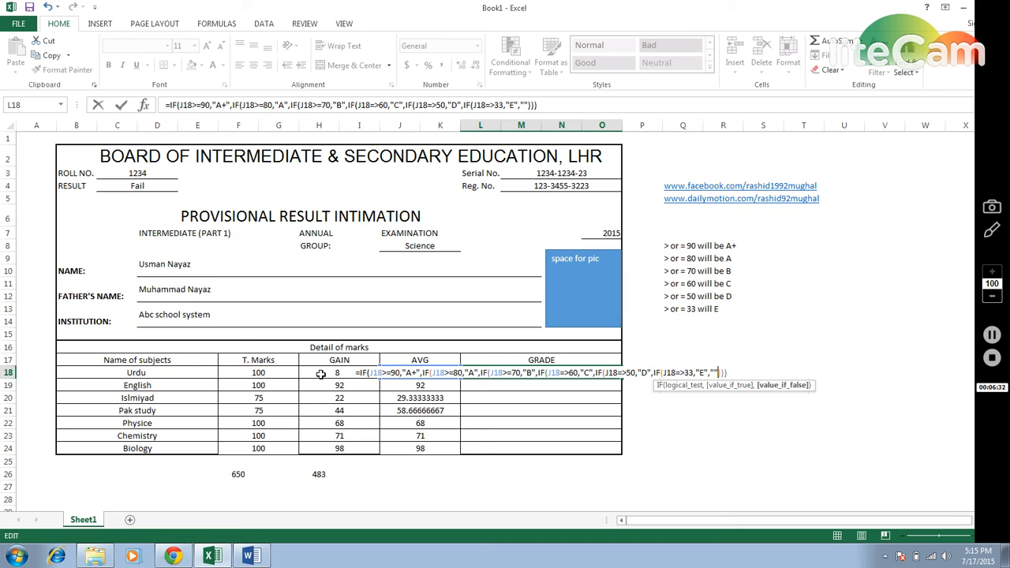
{"action": "key", "text": "Left"}
{"action": "type", "text": "FA"}
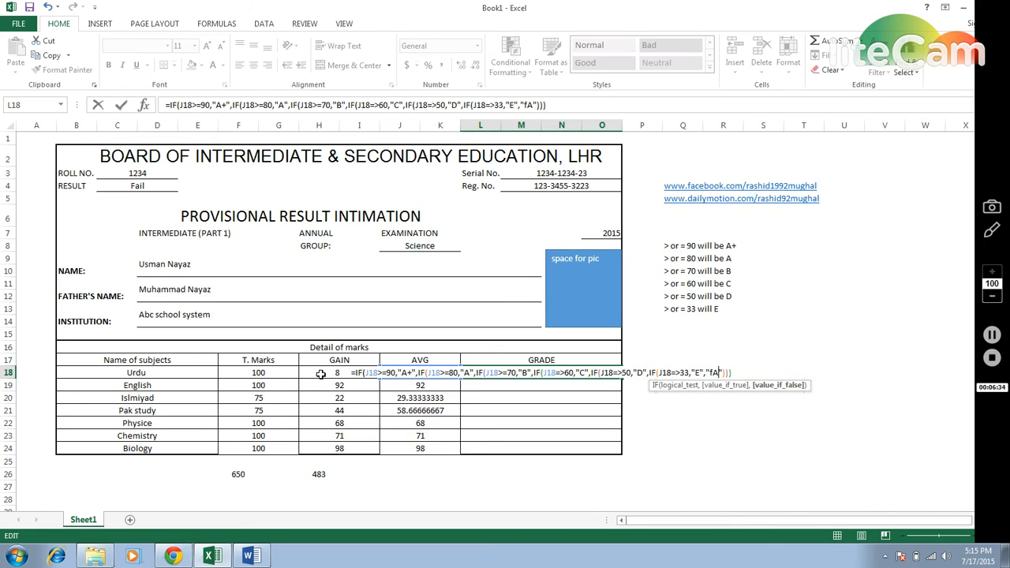
{"action": "type", "text": "IL"}
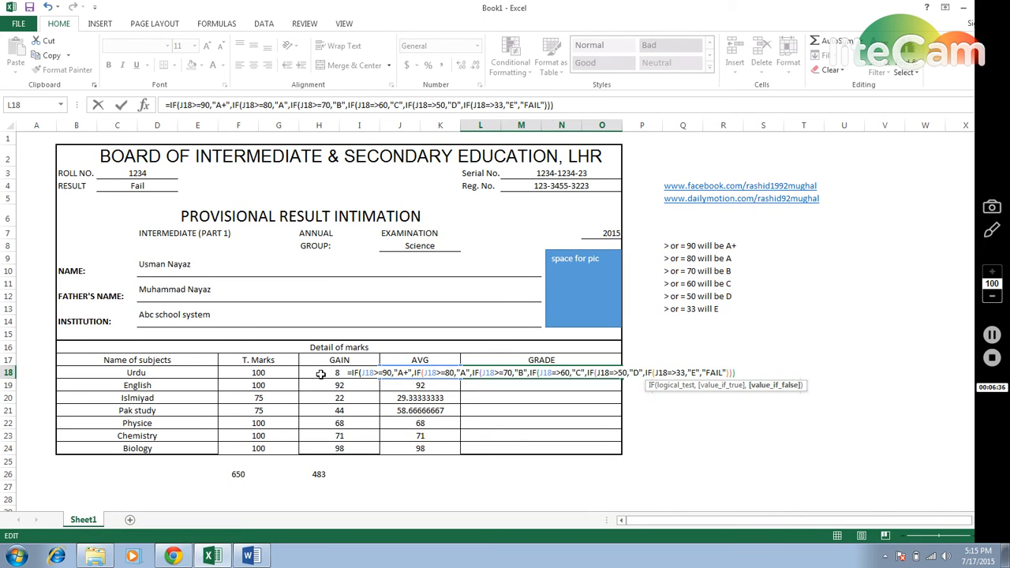
{"action": "key", "text": "Return"}
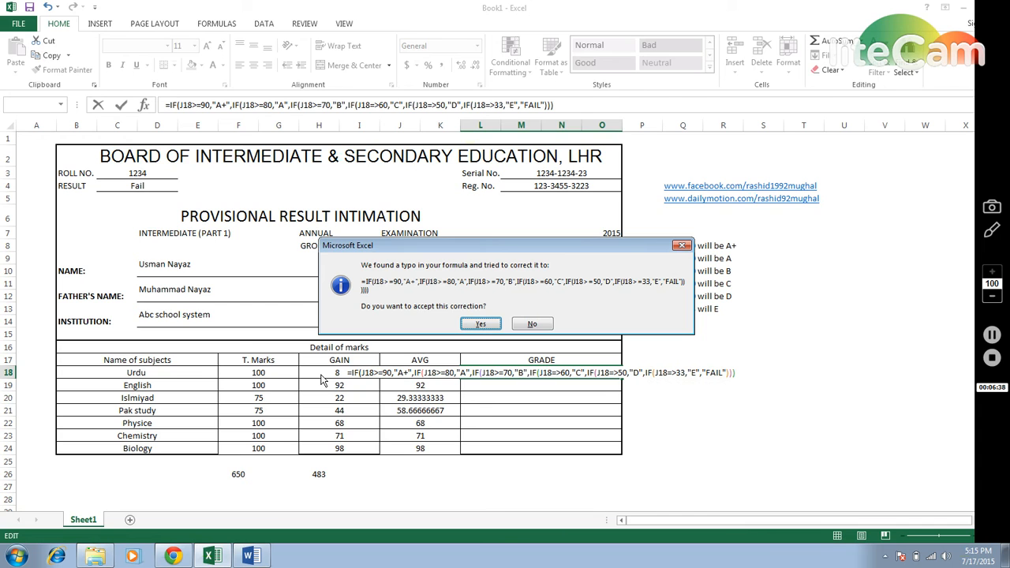
Accept Excel's formula correction so Urdu's grade shows A, then review the grade criteria.
{"action": "left_click", "coordinate": [480, 325]}
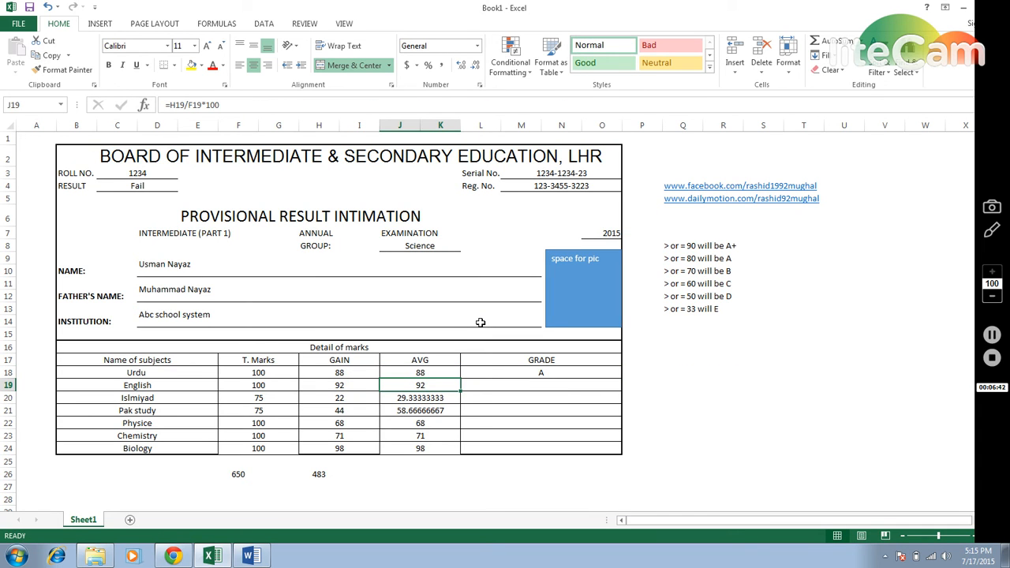
{"action": "key", "text": "Up"}
{"action": "key", "text": "Right"}
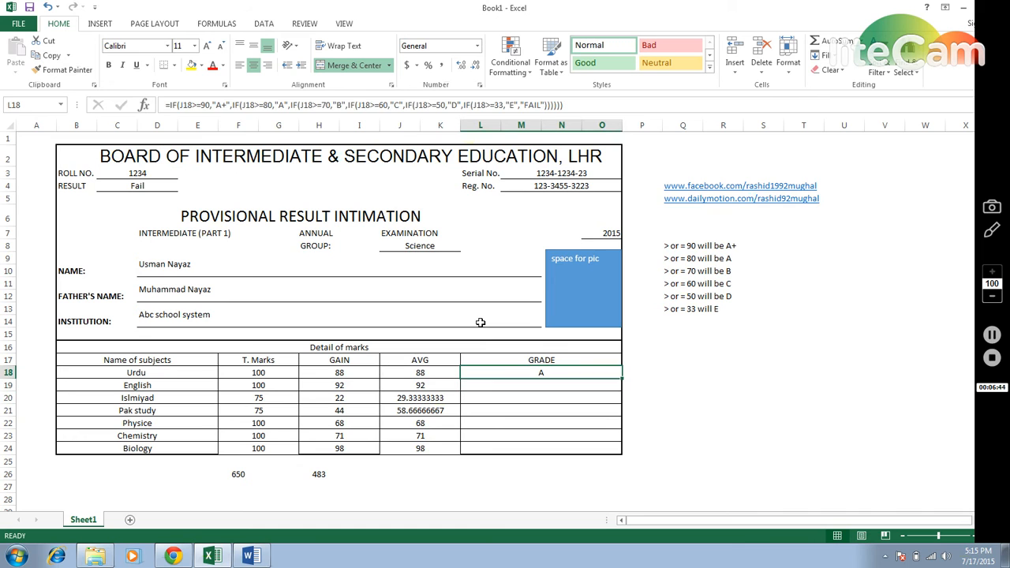
{"action": "key", "text": "Left"}
{"action": "key", "text": "Left"}
{"action": "key", "text": "Right"}
{"action": "key", "text": "Right"}
{"action": "key", "text": "Right"}
{"action": "key", "text": "Right"}
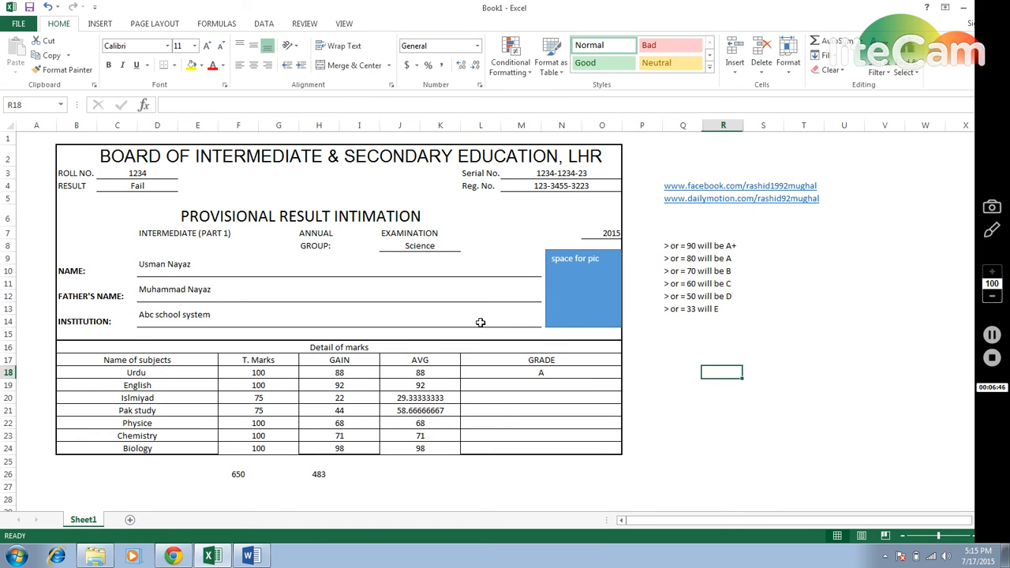
{"action": "key", "text": "Up"}
{"action": "key", "text": "Up"}
{"action": "key", "text": "Up"}
{"action": "key", "text": "Up"}
{"action": "key", "text": "Up"}
{"action": "key", "text": "Up"}
{"action": "key", "text": "Up"}
{"action": "key", "text": "Up"}
{"action": "key", "text": "Left"}
{"action": "key", "text": "Up"}
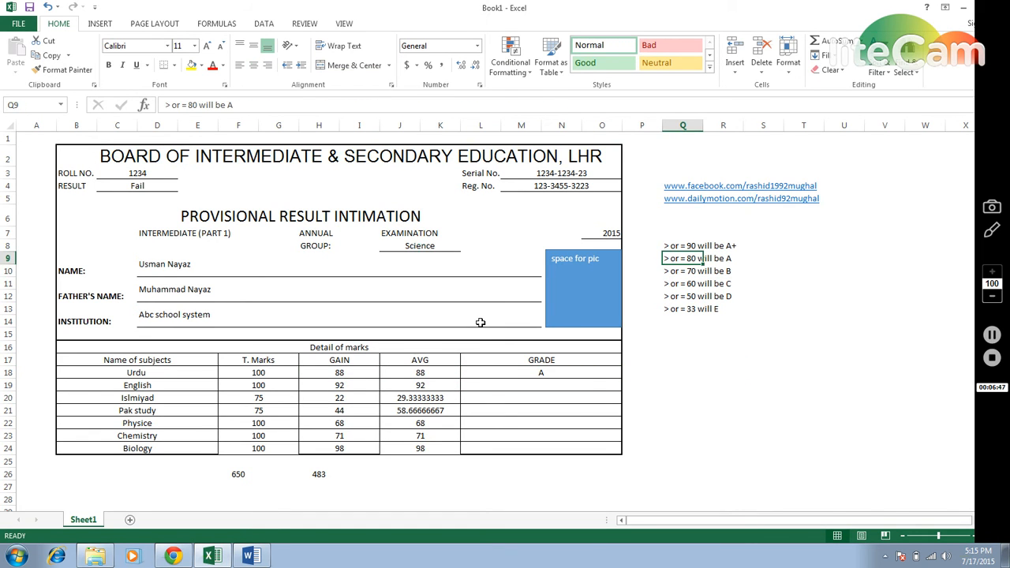
{"action": "key", "text": "Right"}
{"action": "key", "text": "Right"}
{"action": "key", "text": "Left"}
{"action": "key", "text": "Left"}
{"action": "key", "text": "Left"}
{"action": "key", "text": "Right"}
{"action": "key", "text": "Right"}
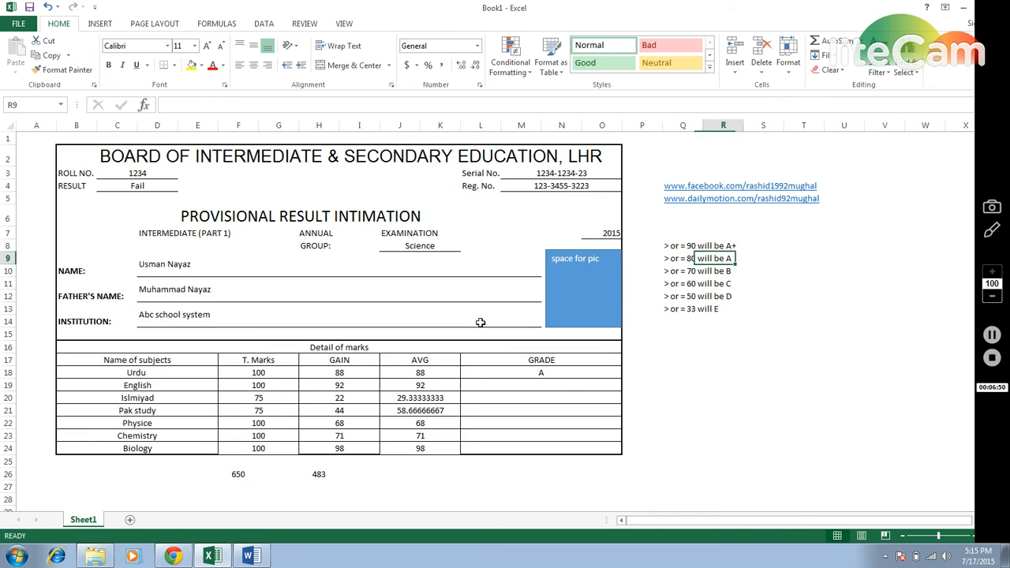
{"action": "key", "text": "Left"}
{"action": "key", "text": "Left"}
{"action": "key", "text": "Right"}
{"action": "key", "text": "Right"}
{"action": "key", "text": "Left"}
{"action": "key", "text": "Left"}
Return to L18 and reopen the grade formula for editing.
{"action": "key", "text": "Down"}
{"action": "key", "text": "Down"}
{"action": "key", "text": "Down"}
{"action": "key", "text": "Down"}
{"action": "key", "text": "Down"}
{"action": "key", "text": "Down"}
{"action": "key", "text": "Down"}
{"action": "key", "text": "Down"}
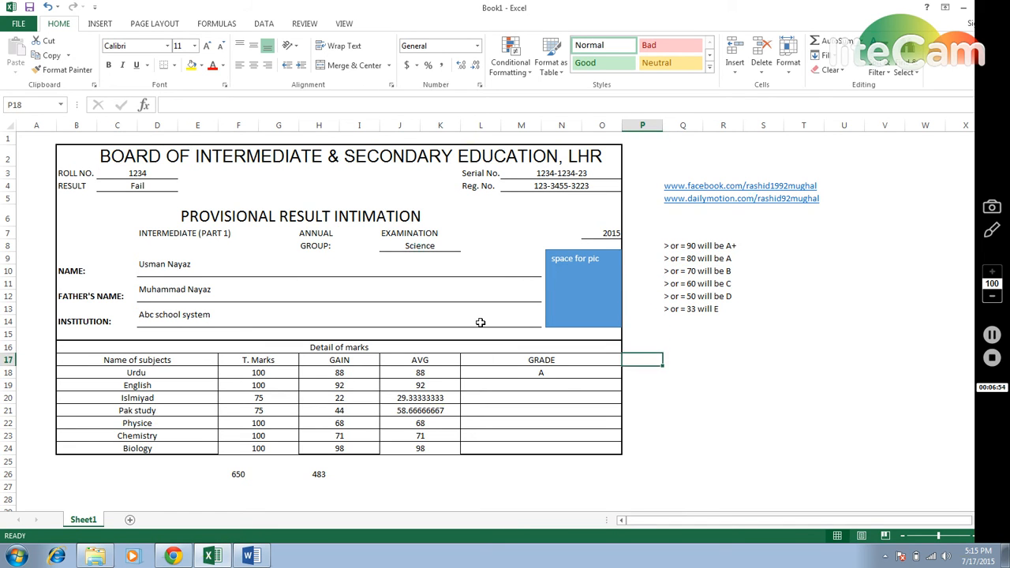
{"action": "key", "text": "Down"}
{"action": "key", "text": "Left"}
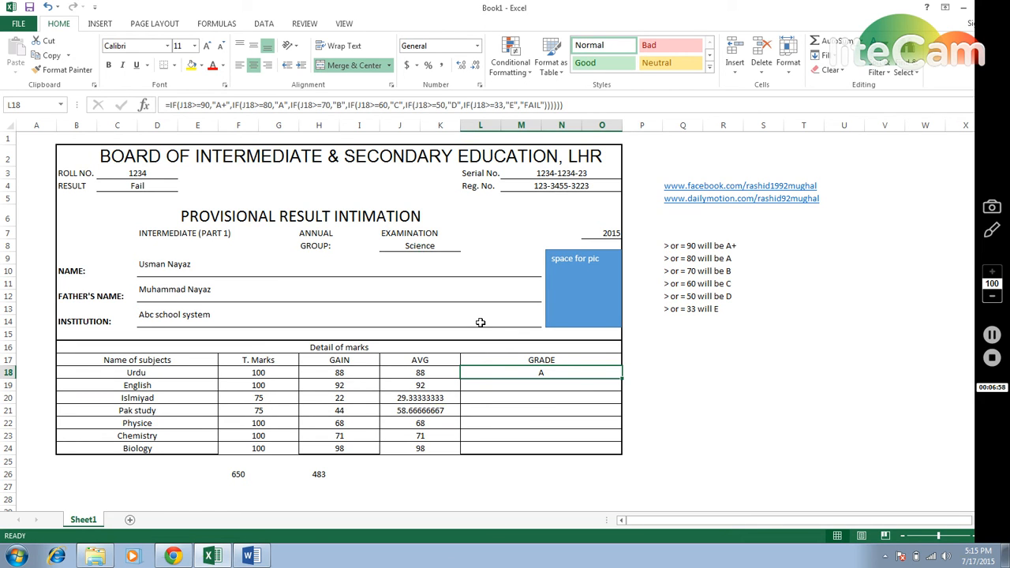
{"action": "key", "text": "F2"}
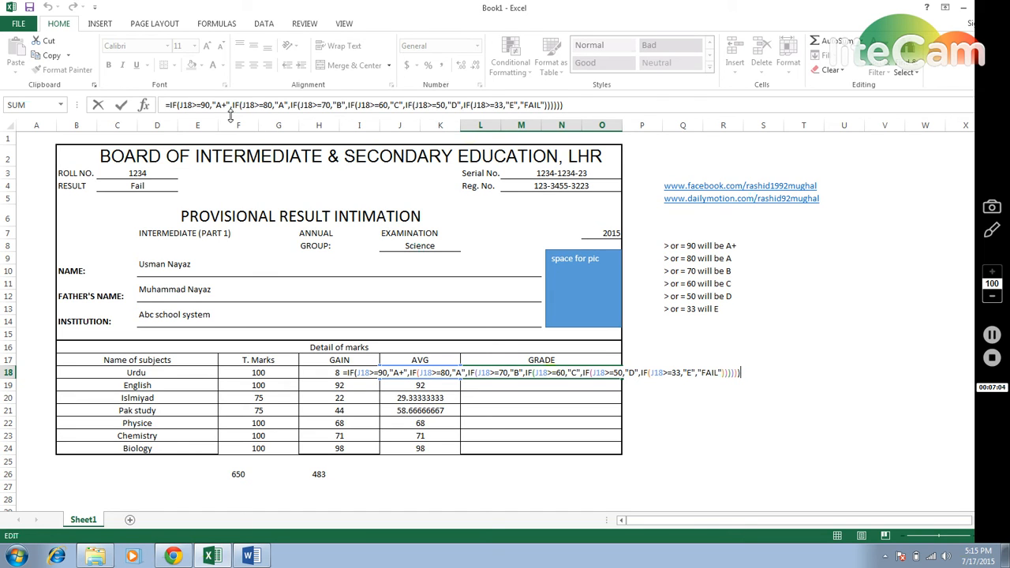
{"action": "left_click", "coordinate": [993, 336]}
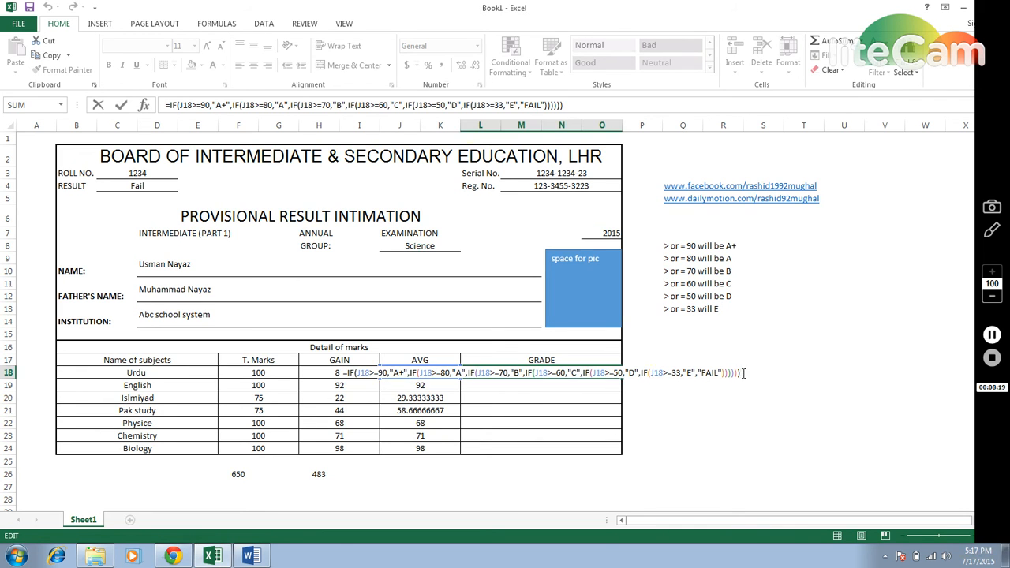
Commit Urdu's grade formula so L18 shows A.
{"action": "key", "text": "Return"}
{"action": "key", "text": "Left"}
{"action": "key", "text": "Left"}
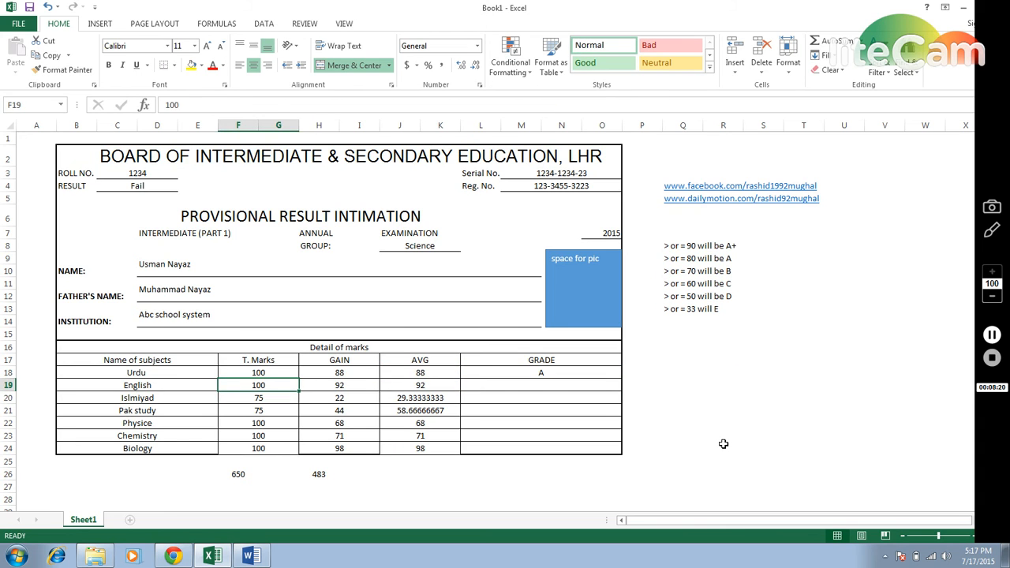
{"action": "key", "text": "Down"}
{"action": "key", "text": "Down"}
{"action": "key", "text": "Up"}
{"action": "key", "text": "Up"}
{"action": "key", "text": "Right"}
{"action": "key", "text": "Right"}
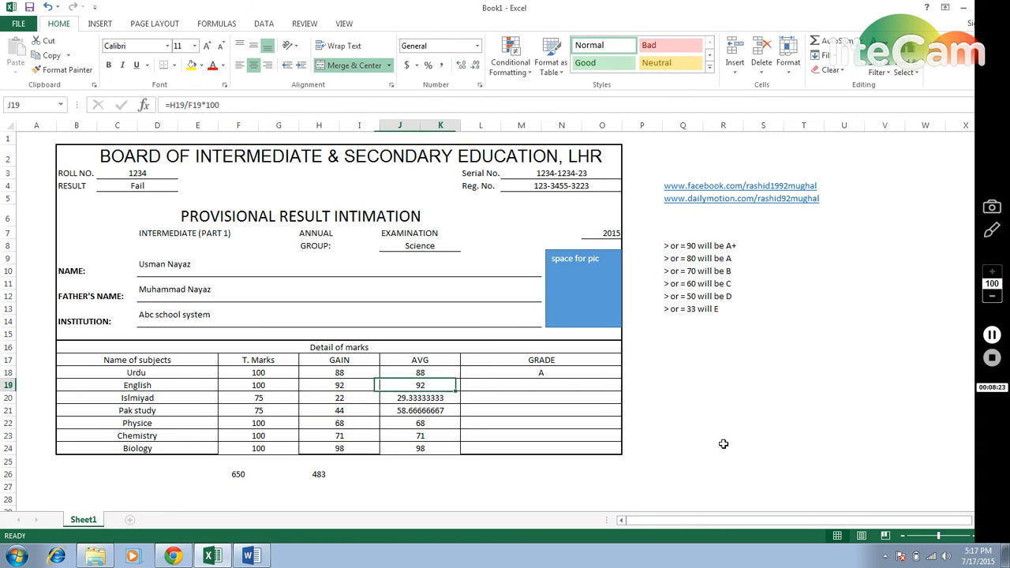
{"action": "key", "text": "Up"}
Copy L18's grade formula into L18:L24 and check the resulting grades.
{"action": "key", "text": "ctrl+c"}
{"action": "key", "text": "shift+Down"}
{"action": "key", "text": "shift+Down"}
{"action": "key", "text": "shift+Down"}
{"action": "key", "text": "shift+Down"}
{"action": "key", "text": "shift+Down"}
{"action": "key", "text": "shift+Down"}
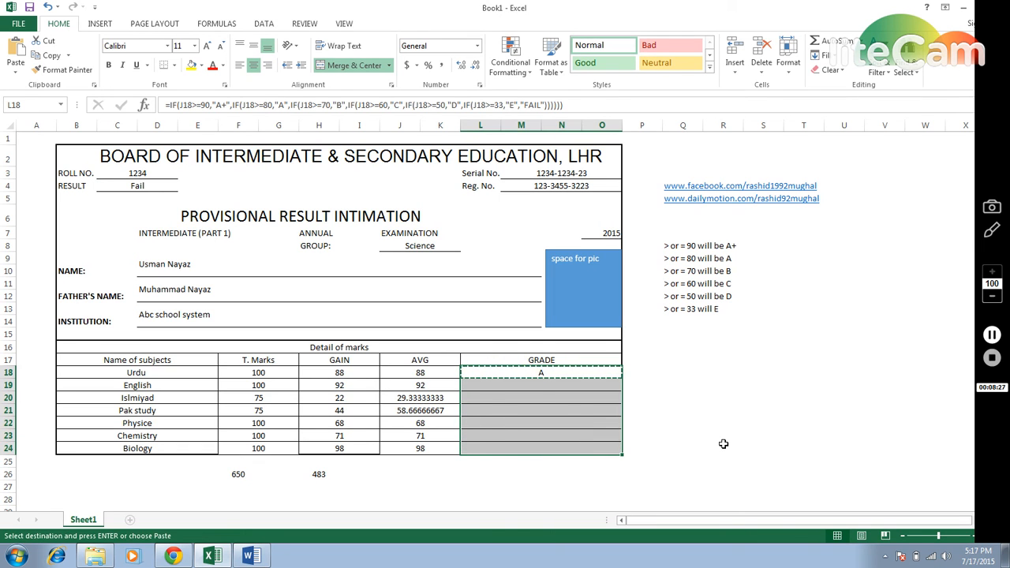
{"action": "key", "text": "Return"}
{"action": "key", "text": "Down"}
{"action": "key", "text": "Down"}
{"action": "key", "text": "Down"}
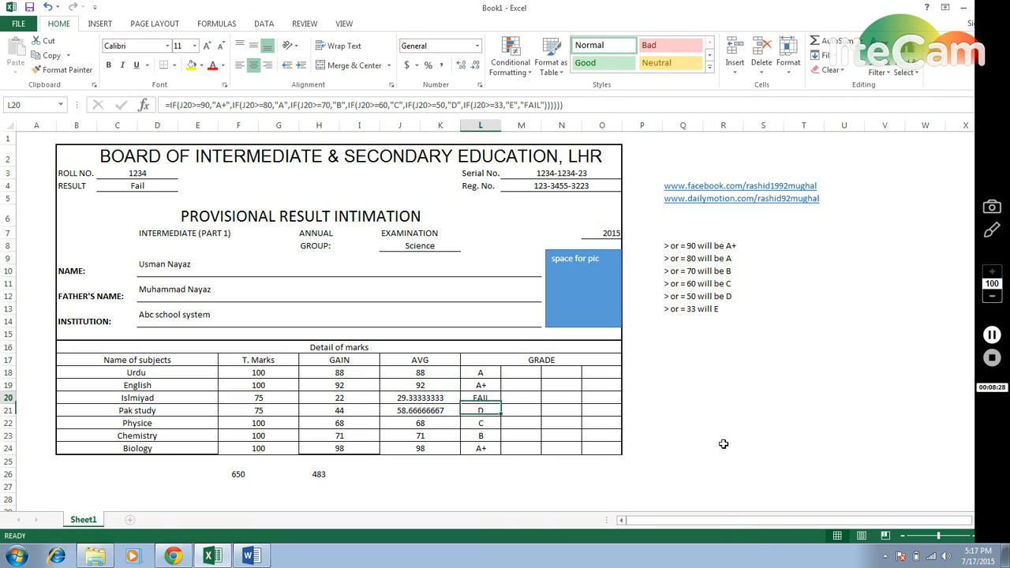
{"action": "key", "text": "Up"}
{"action": "key", "text": "Up"}
{"action": "key", "text": "Up"}
{"action": "key", "text": "Up"}
{"action": "key", "text": "Down"}
{"action": "key", "text": "Down"}
{"action": "key", "text": "Right"}
{"action": "key", "text": "Right"}
{"action": "key", "text": "Up"}
{"action": "key", "text": "Up"}
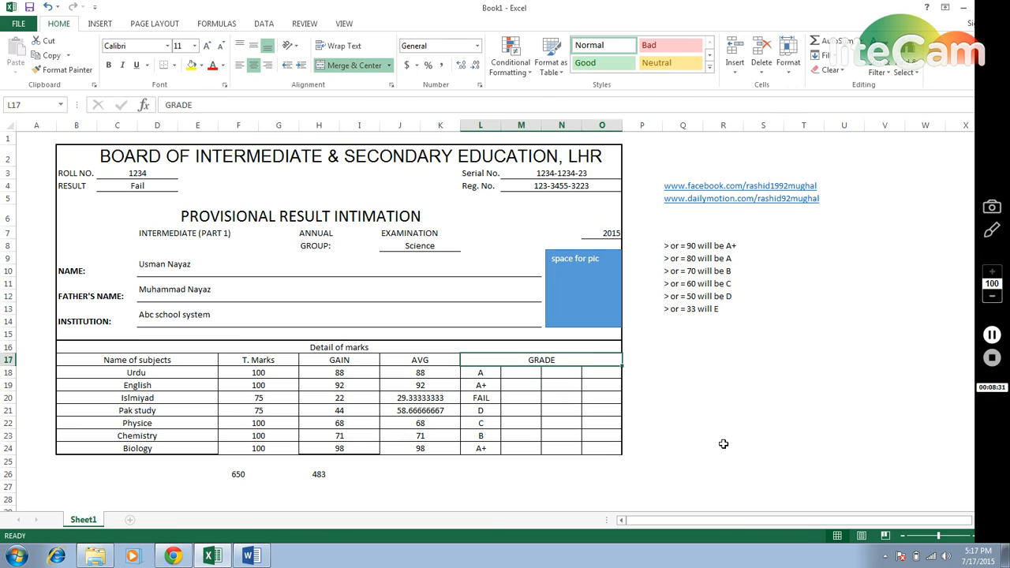
{"action": "key", "text": "Right"}
{"action": "key", "text": "Down"}
{"action": "key", "text": "Left"}
{"action": "key", "text": "Left"}
{"action": "key", "text": "Left"}
{"action": "key", "text": "Left"}
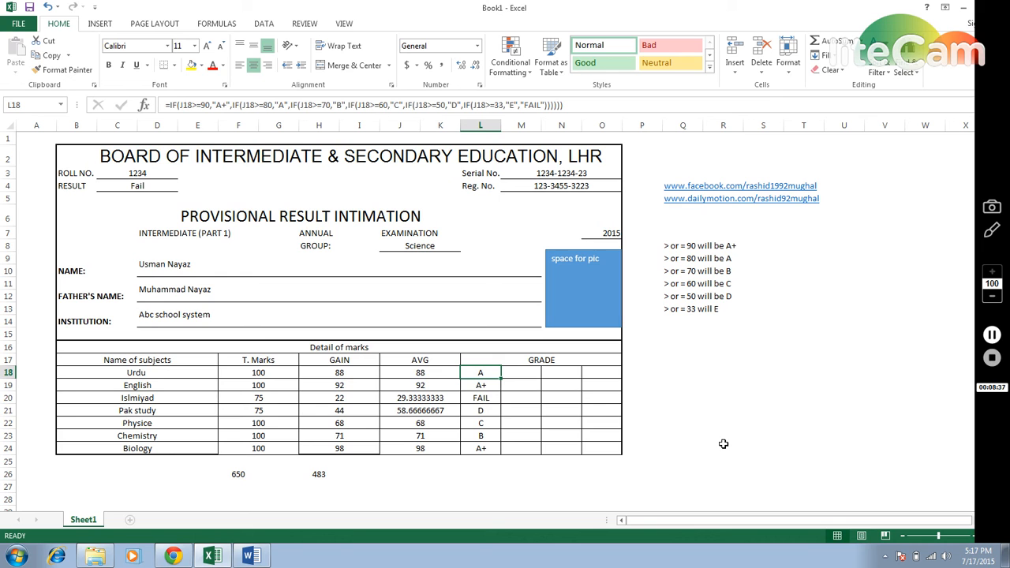
{"action": "key", "text": "Down"}
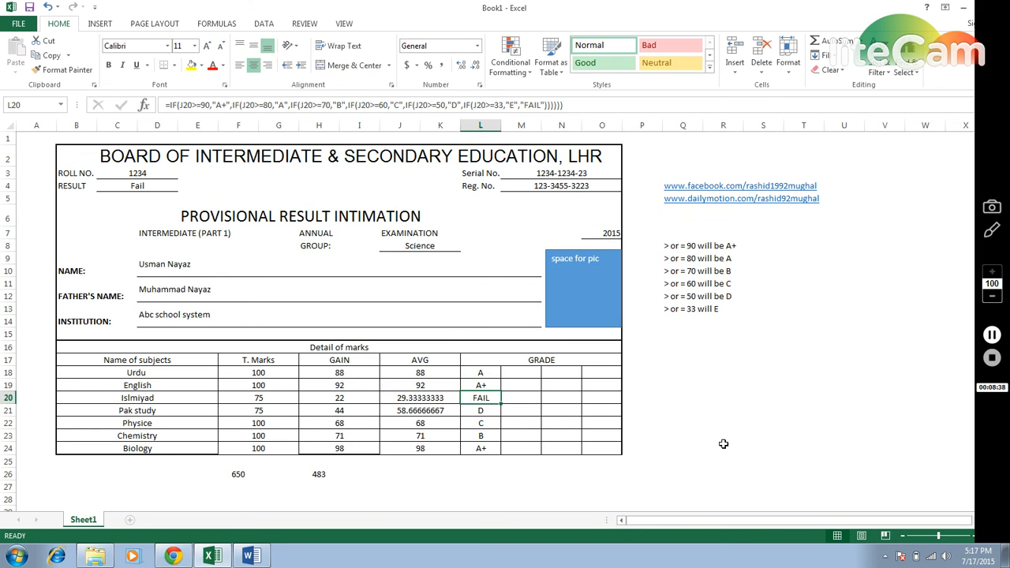
{"action": "key", "text": "F2"}
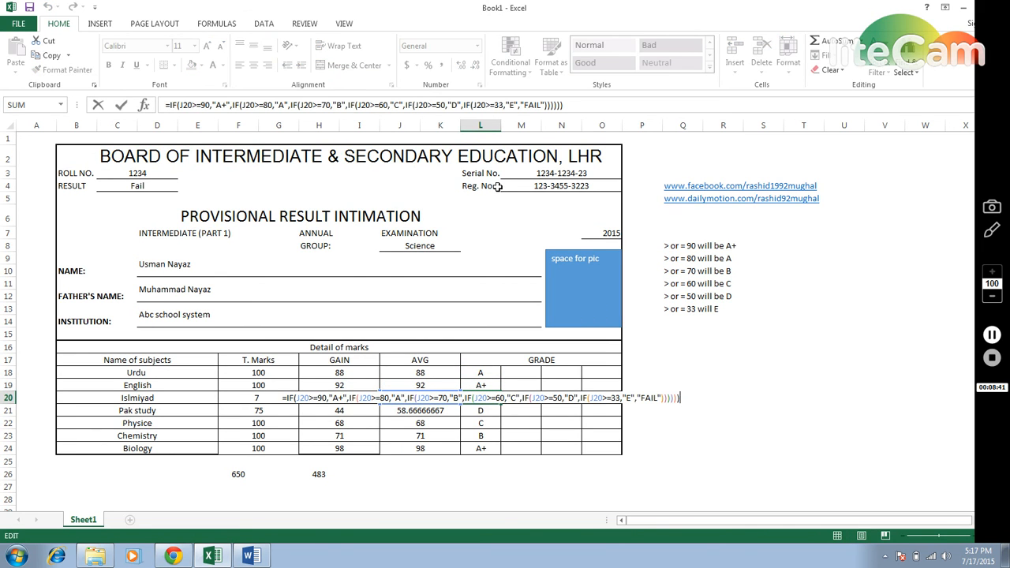
{"action": "left_click", "coordinate": [574, 104]}
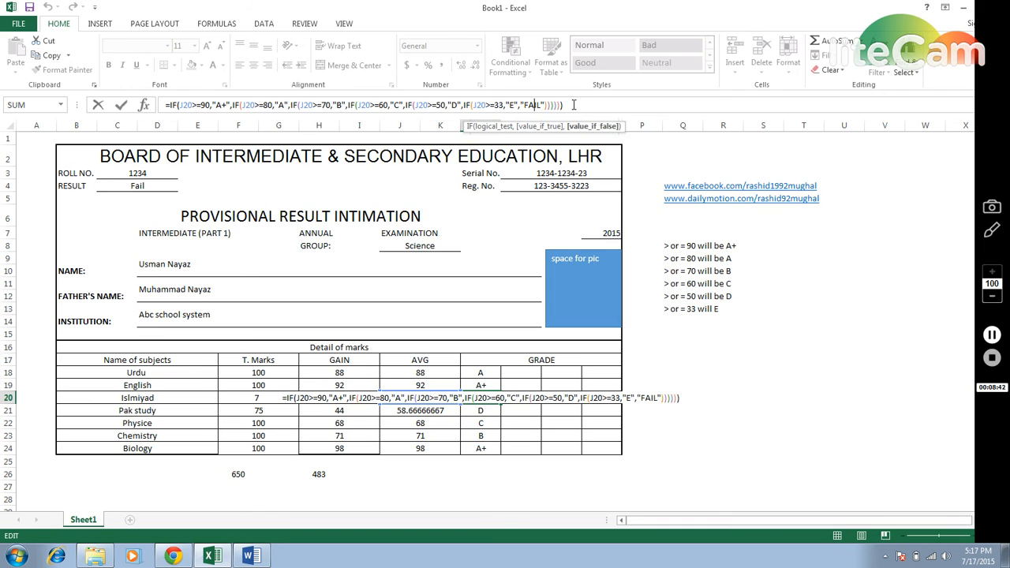
{"action": "key", "text": "Left"}
{"action": "key", "text": "Left"}
{"action": "key", "text": "Left"}
{"action": "key", "text": "Left"}
{"action": "key", "text": "Left"}
{"action": "key", "text": "Left"}
{"action": "key", "text": "Left"}
{"action": "key", "text": "Left"}
{"action": "key", "text": "Left"}
{"action": "key", "text": "Left"}
{"action": "key", "text": "Left"}
{"action": "key", "text": "Left"}
{"action": "key", "text": "Left"}
{"action": "key", "text": "Left"}
{"action": "key", "text": "Left"}
{"action": "key", "text": "Left"}
{"action": "key", "text": "Left"}
{"action": "key", "text": "Left"}
{"action": "key", "text": "Left"}
{"action": "key", "text": "Left"}
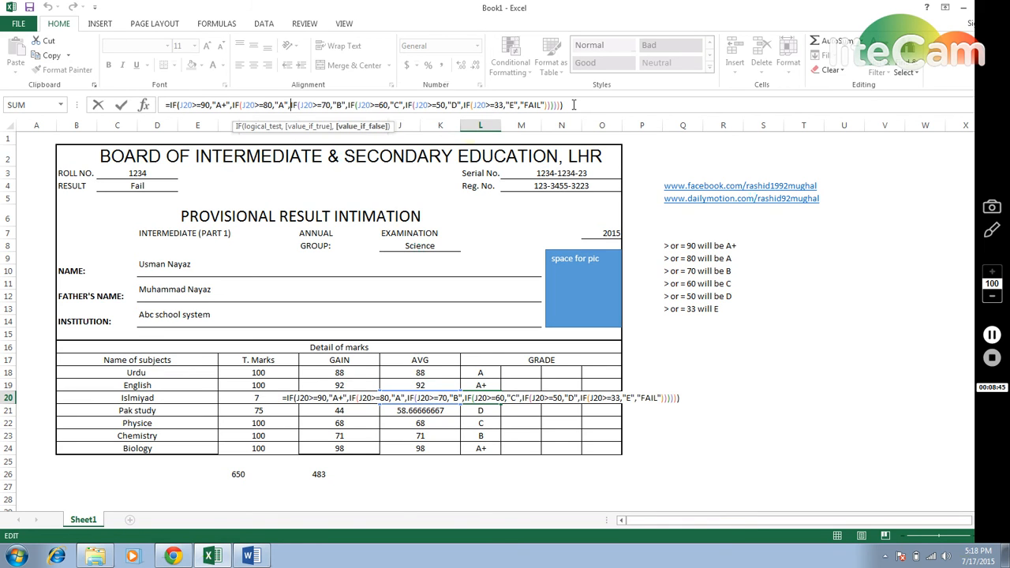
{"action": "key", "text": "Left"}
{"action": "key", "text": "Left"}
{"action": "key", "text": "Left"}
{"action": "key", "text": "Left"}
{"action": "key", "text": "Left"}
{"action": "key", "text": "Left"}
{"action": "key", "text": "Left"}
{"action": "key", "text": "Left"}
{"action": "key", "text": "Left"}
{"action": "key", "text": "Left"}
{"action": "key", "text": "Left"}
{"action": "key", "text": "Left"}
{"action": "key", "text": "Left"}
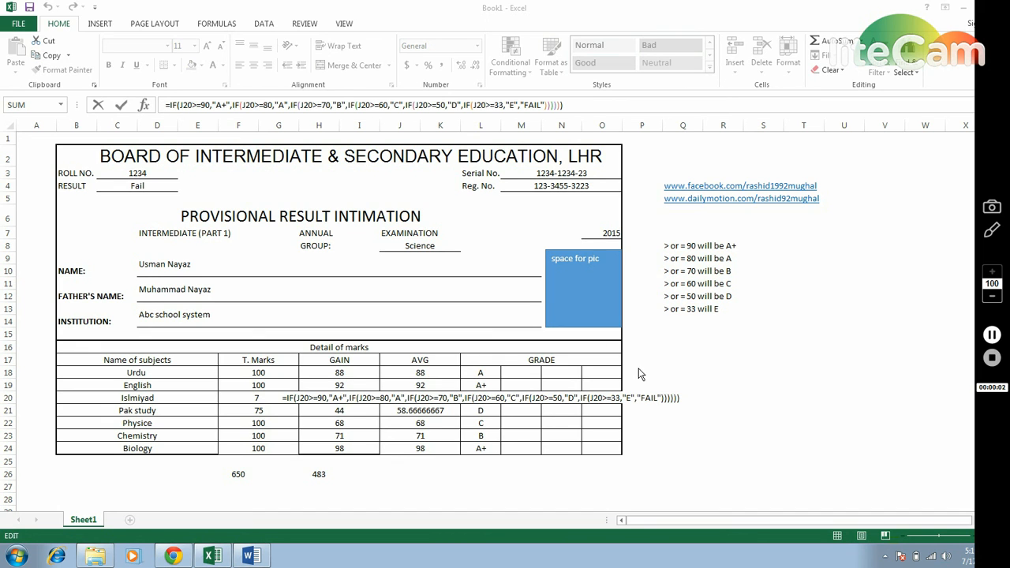
{"action": "left_click", "coordinate": [683, 399]}
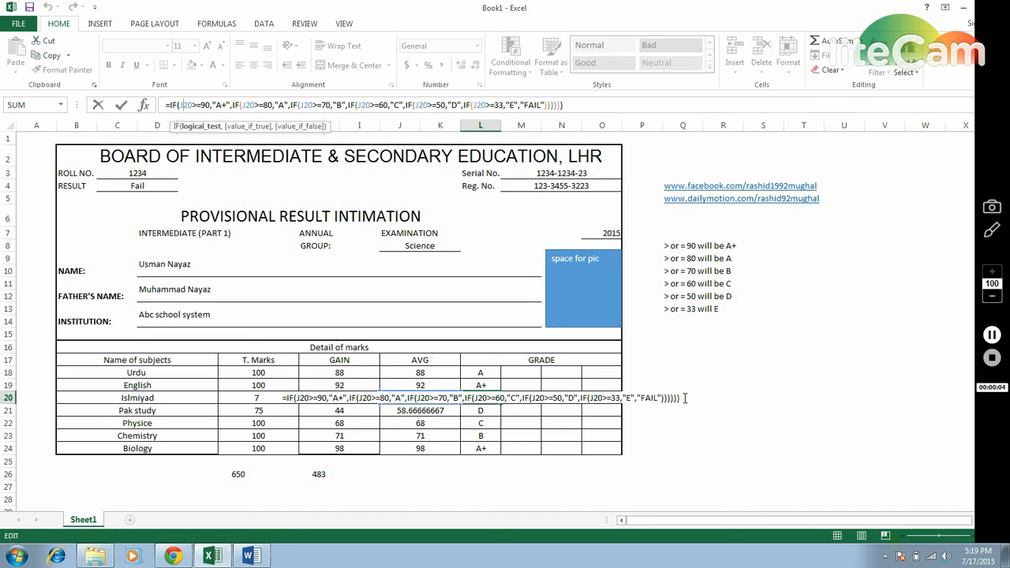
{"action": "key", "text": "Return"}
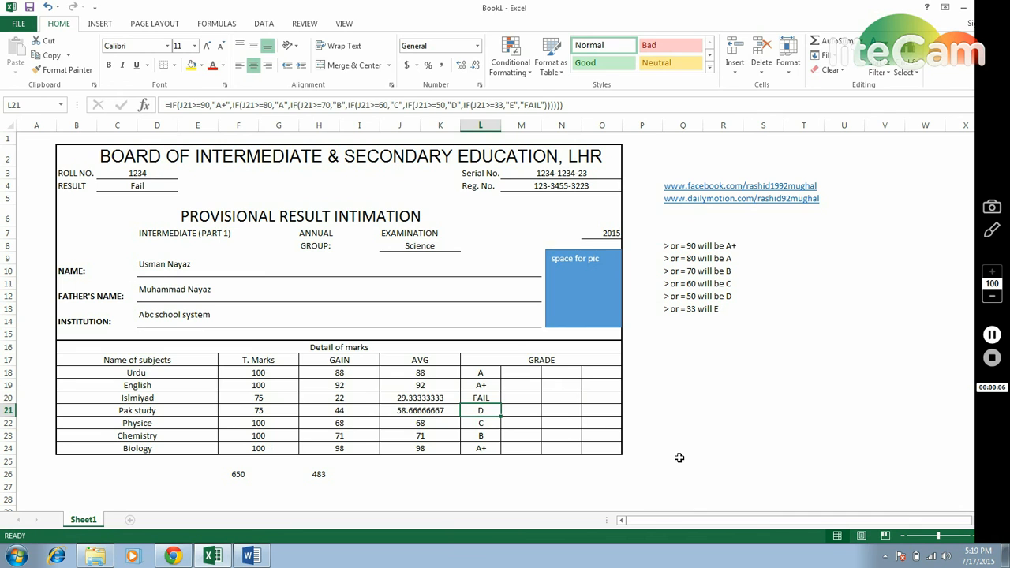
{"action": "key", "text": "Left"}
{"action": "key", "text": "Left"}
{"action": "key", "text": "Up"}
{"action": "key", "text": "Right"}
{"action": "key", "text": "Right"}
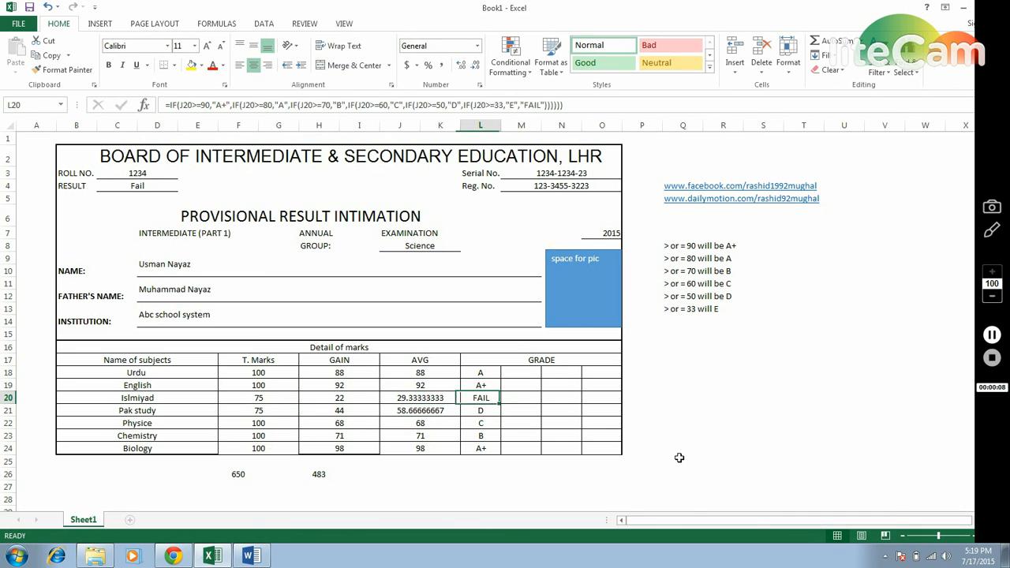
{"action": "key", "text": "Left"}
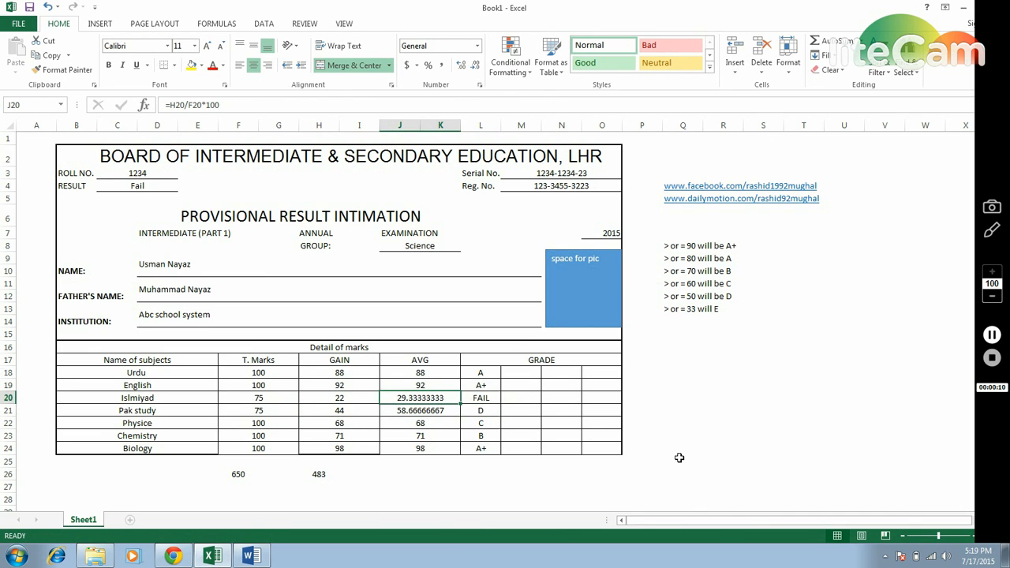
{"action": "key", "text": "Down"}
{"action": "key", "text": "Up"}
{"action": "key", "text": "Right"}
{"action": "key", "text": "Left"}
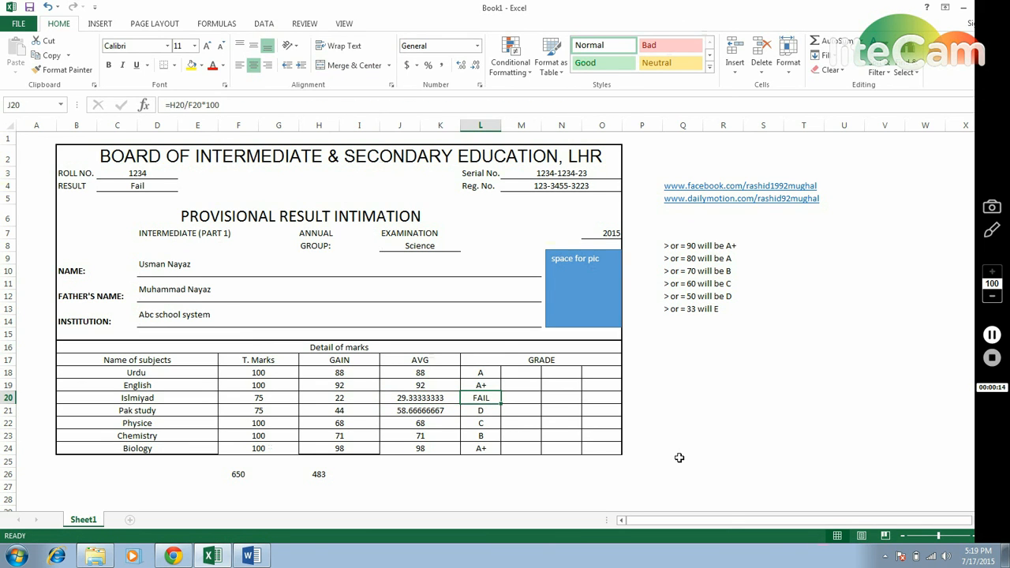
{"action": "key", "text": "Right"}
{"action": "key", "text": "Left"}
{"action": "key", "text": "Right"}
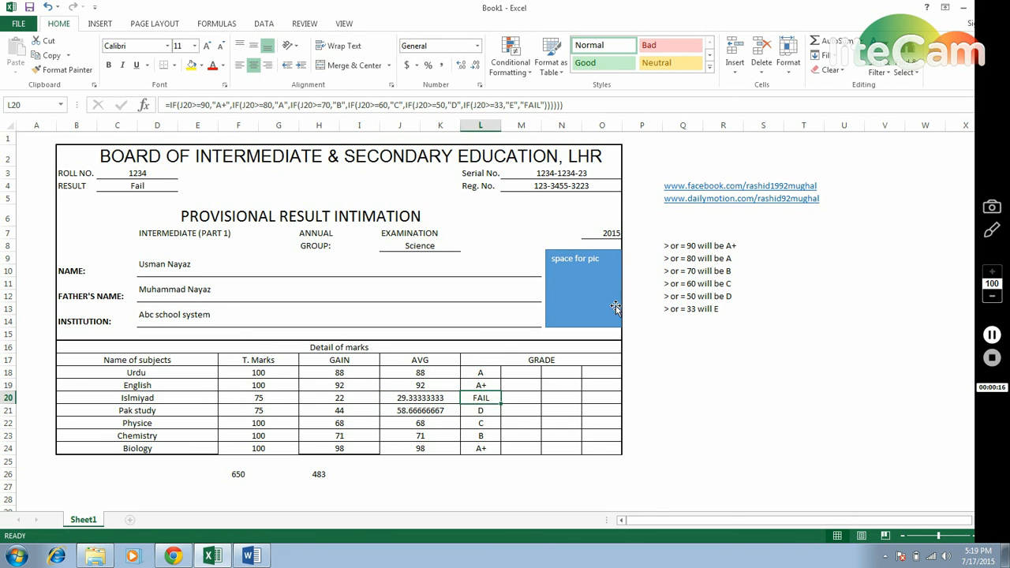
{"action": "left_click", "coordinate": [577, 108]}
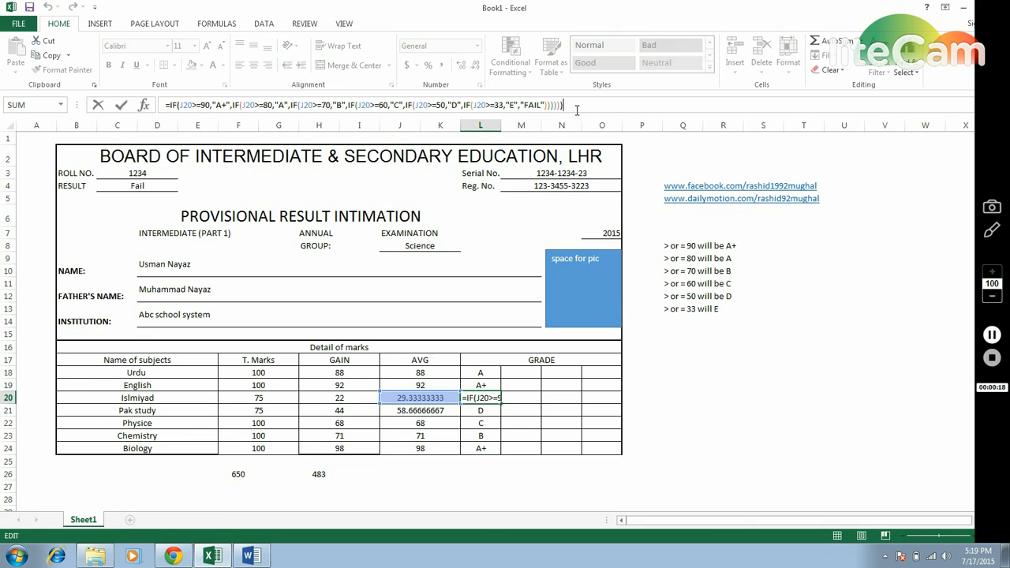
{"action": "key", "text": "Left"}
{"action": "key", "text": "Left"}
{"action": "key", "text": "Left"}
{"action": "key", "text": "Left"}
{"action": "key", "text": "Left"}
{"action": "key", "text": "Left"}
{"action": "key", "text": "Left"}
{"action": "key", "text": "Left"}
{"action": "key", "text": "Left"}
{"action": "key", "text": "Left"}
{"action": "key", "text": "Left"}
{"action": "key", "text": "Left"}
{"action": "key", "text": "Left"}
{"action": "key", "text": "Left"}
{"action": "key", "text": "Left"}
{"action": "key", "text": "Left"}
{"action": "key", "text": "Left"}
{"action": "key", "text": "Left"}
{"action": "key", "text": "Left"}
{"action": "key", "text": "Left"}
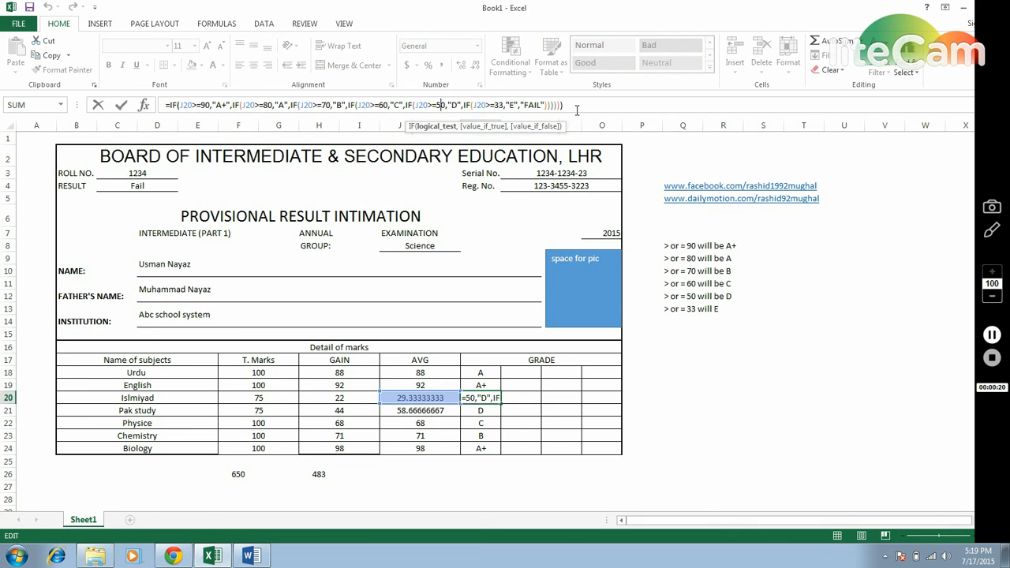
{"action": "key", "text": "Left"}
{"action": "key", "text": "Left"}
{"action": "key", "text": "Left"}
{"action": "key", "text": "Left"}
{"action": "key", "text": "Left"}
{"action": "key", "text": "Left"}
{"action": "key", "text": "Left"}
{"action": "key", "text": "Left"}
{"action": "key", "text": "Left"}
{"action": "key", "text": "Left"}
{"action": "key", "text": "Left"}
{"action": "key", "text": "Left"}
{"action": "key", "text": "Left"}
{"action": "key", "text": "Left"}
{"action": "key", "text": "Left"}
{"action": "key", "text": "Left"}
{"action": "key", "text": "Left"}
{"action": "key", "text": "Left"}
{"action": "key", "text": "Left"}
{"action": "key", "text": "Left"}
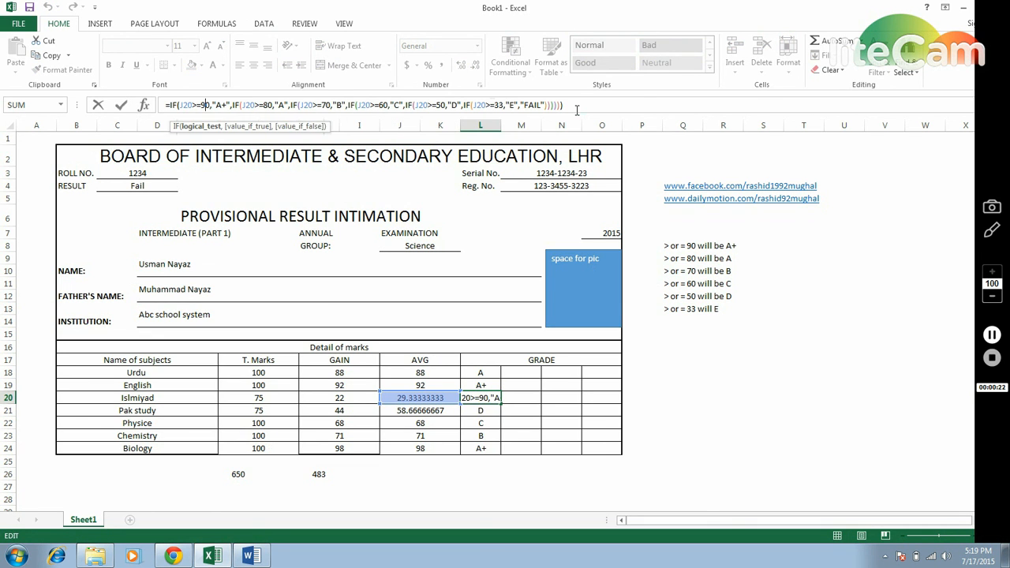
{"action": "key", "text": "Left"}
{"action": "key", "text": "Left"}
{"action": "key", "text": "Right"}
{"action": "key", "text": "Right"}
{"action": "key", "text": "Right"}
{"action": "key", "text": "Right"}
{"action": "key", "text": "Right"}
{"action": "key", "text": "Right"}
{"action": "key", "text": "Right"}
{"action": "key", "text": "Right"}
{"action": "key", "text": "Right"}
{"action": "key", "text": "Right"}
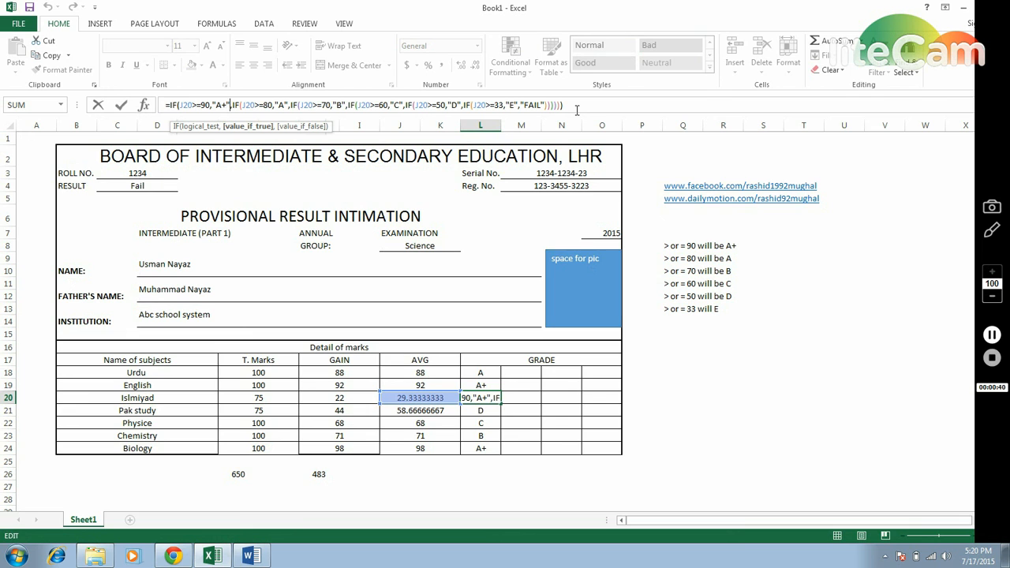
{"action": "key", "text": "Right"}
{"action": "key", "text": "Right"}
{"action": "key", "text": "Right"}
{"action": "key", "text": "Right"}
{"action": "key", "text": "Right"}
{"action": "key", "text": "Right"}
{"action": "key", "text": "Right"}
{"action": "key", "text": "Right"}
{"action": "key", "text": "Right"}
{"action": "key", "text": "Right"}
{"action": "key", "text": "Right"}
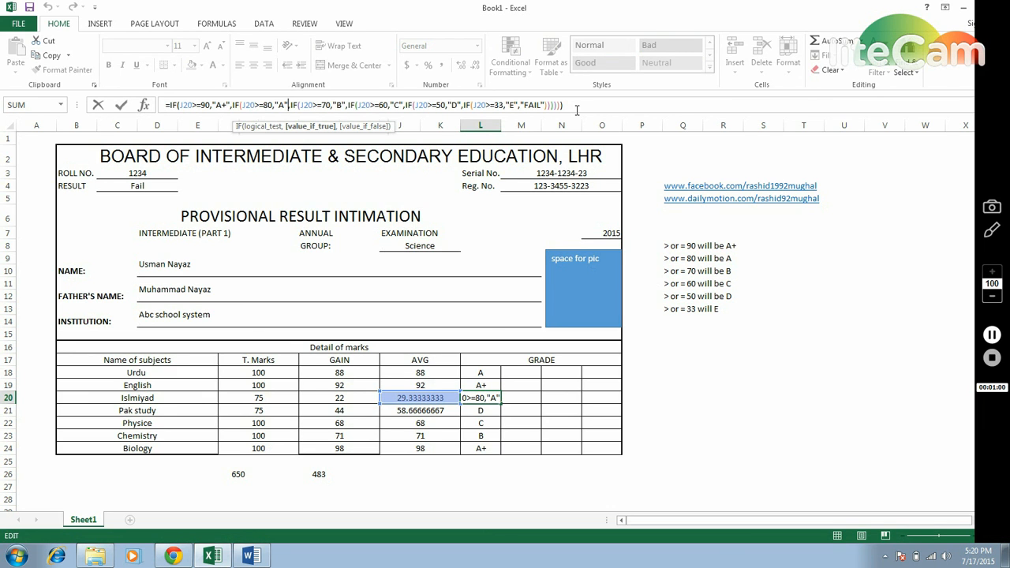
{"action": "key", "text": "Right"}
{"action": "key", "text": "Right"}
{"action": "key", "text": "Right"}
{"action": "key", "text": "Right"}
{"action": "key", "text": "Right"}
{"action": "key", "text": "Right"}
{"action": "key", "text": "Right"}
{"action": "key", "text": "Right"}
{"action": "key", "text": "Right"}
{"action": "key", "text": "Right"}
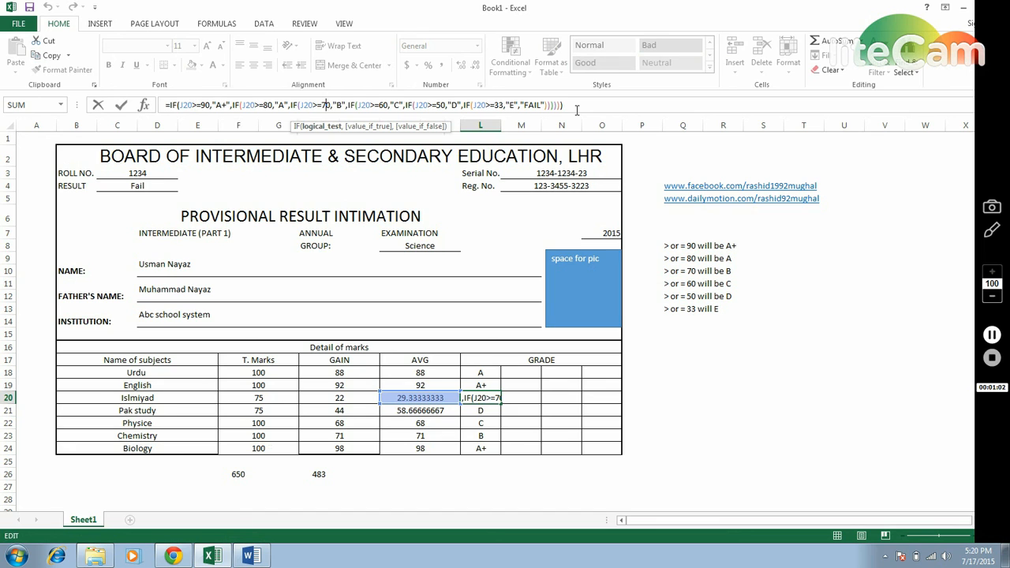
{"action": "key", "text": "Right"}
{"action": "key", "text": "Right"}
{"action": "key", "text": "Right"}
{"action": "key", "text": "Right"}
{"action": "key", "text": "Right"}
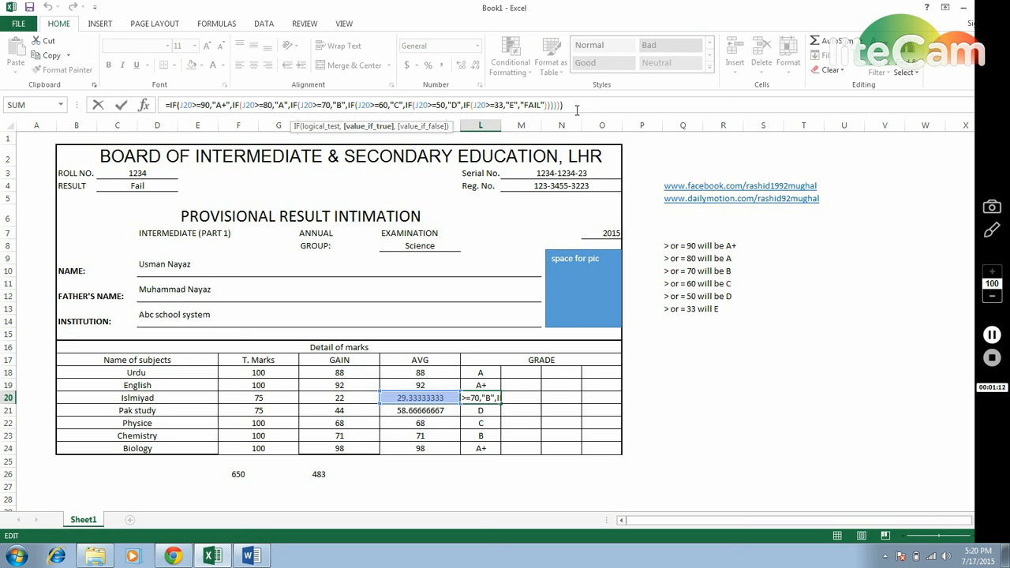
{"action": "key", "text": "Right"}
{"action": "key", "text": "Right"}
{"action": "key", "text": "Right"}
{"action": "key", "text": "Right"}
{"action": "key", "text": "Right"}
{"action": "key", "text": "Right"}
{"action": "key", "text": "Right"}
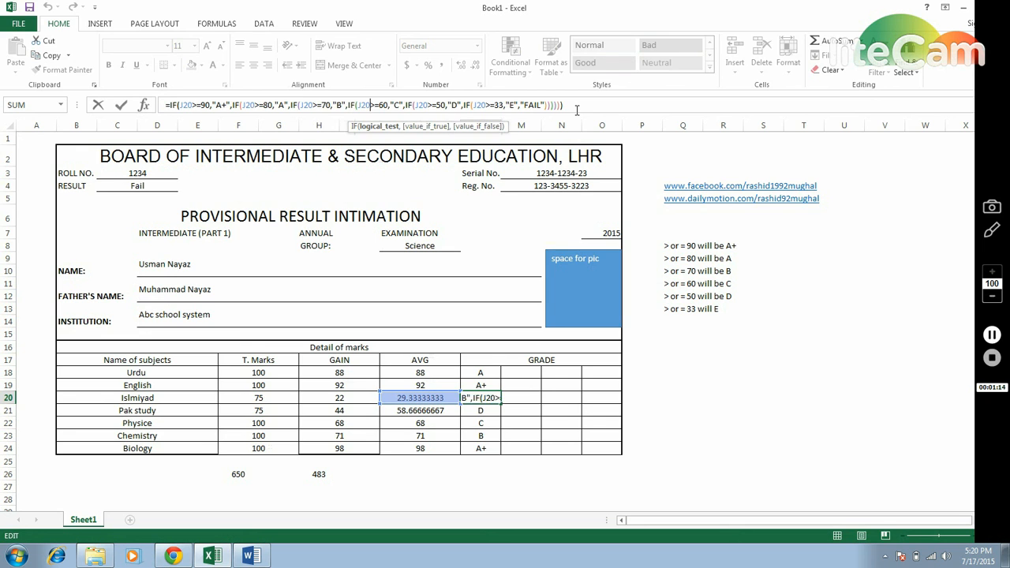
{"action": "key", "text": "Right"}
{"action": "key", "text": "Right"}
{"action": "key", "text": "Right"}
{"action": "key", "text": "Right"}
{"action": "key", "text": "Right"}
{"action": "key", "text": "Right"}
{"action": "key", "text": "Right"}
{"action": "key", "text": "Right"}
{"action": "key", "text": "Right"}
{"action": "key", "text": "Right"}
{"action": "key", "text": "Right"}
{"action": "key", "text": "Right"}
{"action": "key", "text": "Right"}
{"action": "key", "text": "Right"}
{"action": "key", "text": "Right"}
{"action": "key", "text": "Right"}
{"action": "key", "text": "Right"}
{"action": "key", "text": "Right"}
{"action": "key", "text": "Right"}
{"action": "key", "text": "Right"}
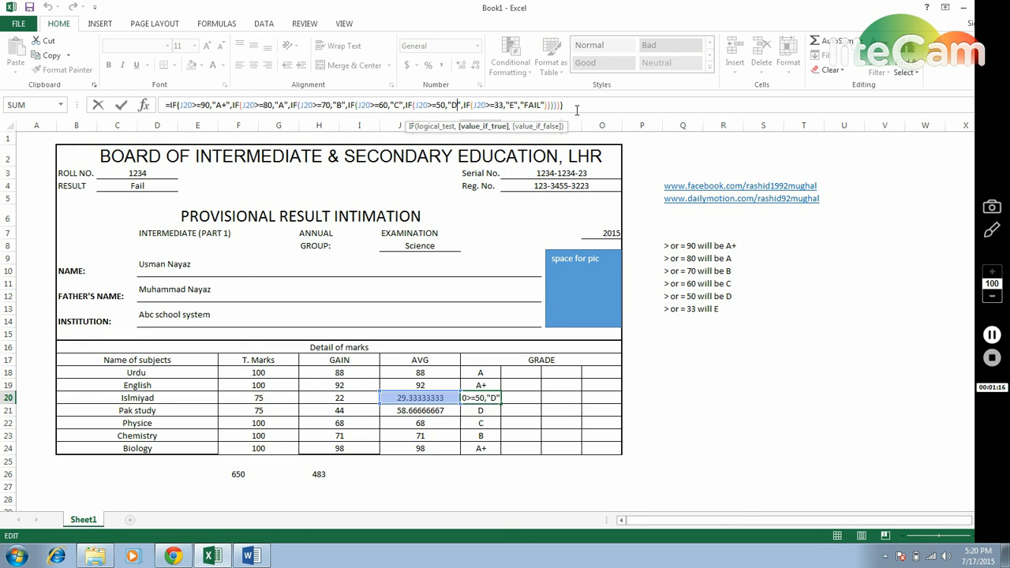
{"action": "key", "text": "Right"}
{"action": "key", "text": "Right"}
{"action": "key", "text": "Right"}
{"action": "key", "text": "Right"}
{"action": "key", "text": "Right"}
{"action": "key", "text": "Right"}
{"action": "key", "text": "Right"}
{"action": "key", "text": "Right"}
{"action": "key", "text": "Right"}
{"action": "key", "text": "Right"}
{"action": "key", "text": "Right"}
{"action": "key", "text": "Right"}
{"action": "key", "text": "Right"}
{"action": "key", "text": "Right"}
{"action": "key", "text": "Right"}
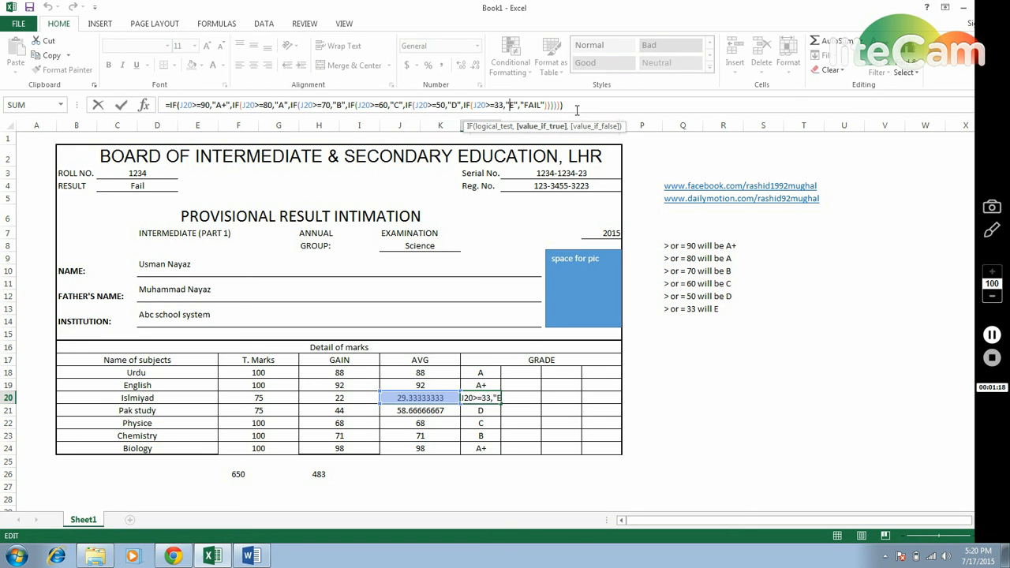
{"action": "key", "text": "Right"}
{"action": "key", "text": "Right"}
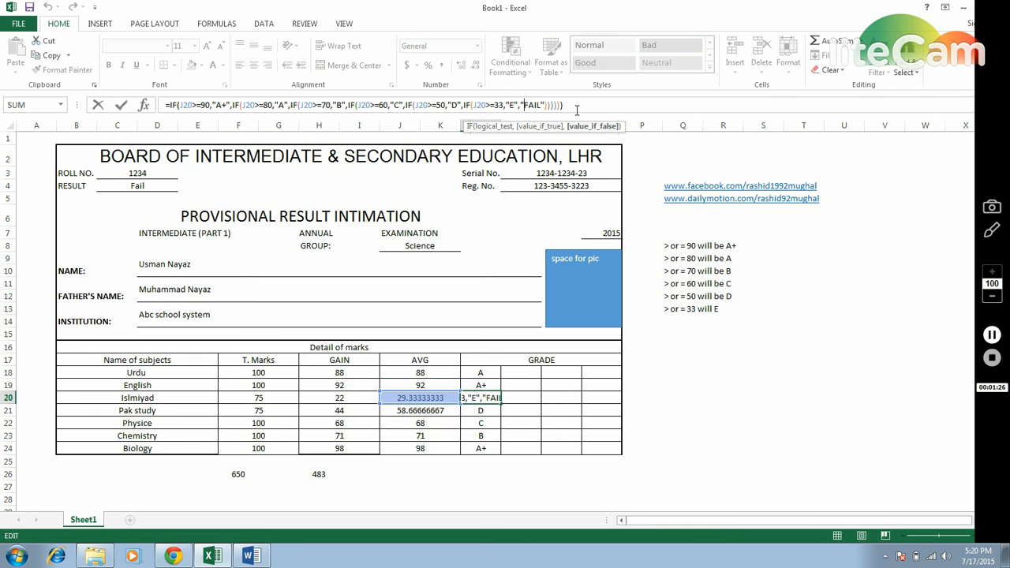
{"action": "key", "text": "Right"}
{"action": "key", "text": "Right"}
{"action": "key", "text": "Right"}
{"action": "key", "text": "Right"}
{"action": "key", "text": "Return"}
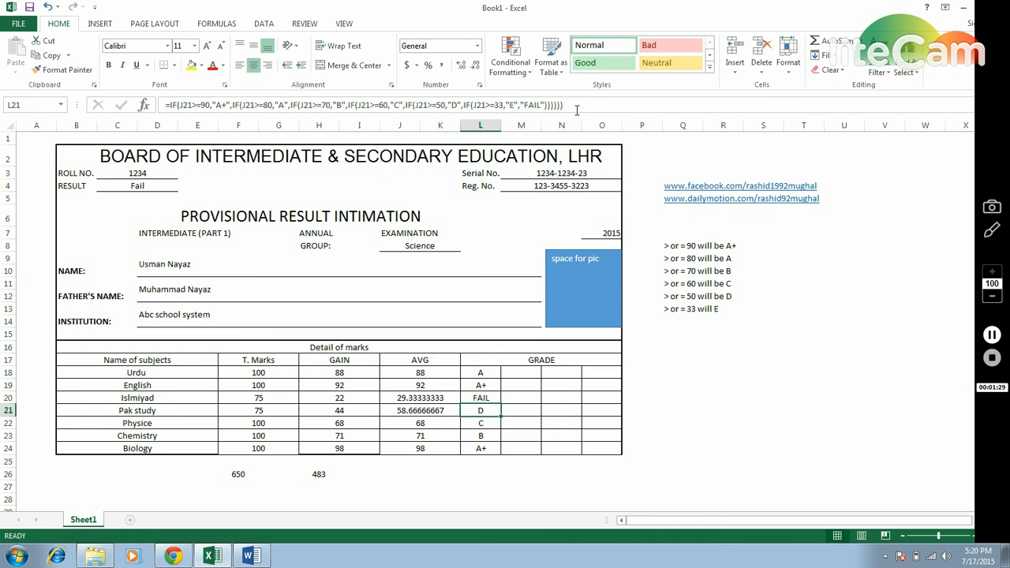
Merge and centre the L:O grade cells for Urdu, English and Islmiyad (A, A+, FAIL).
{"action": "left_click", "coordinate": [682, 368]}
{"action": "key", "text": "Left"}
{"action": "key", "text": "Left"}
{"action": "key", "text": "Left"}
{"action": "key", "text": "Left"}
{"action": "key", "text": "Left"}
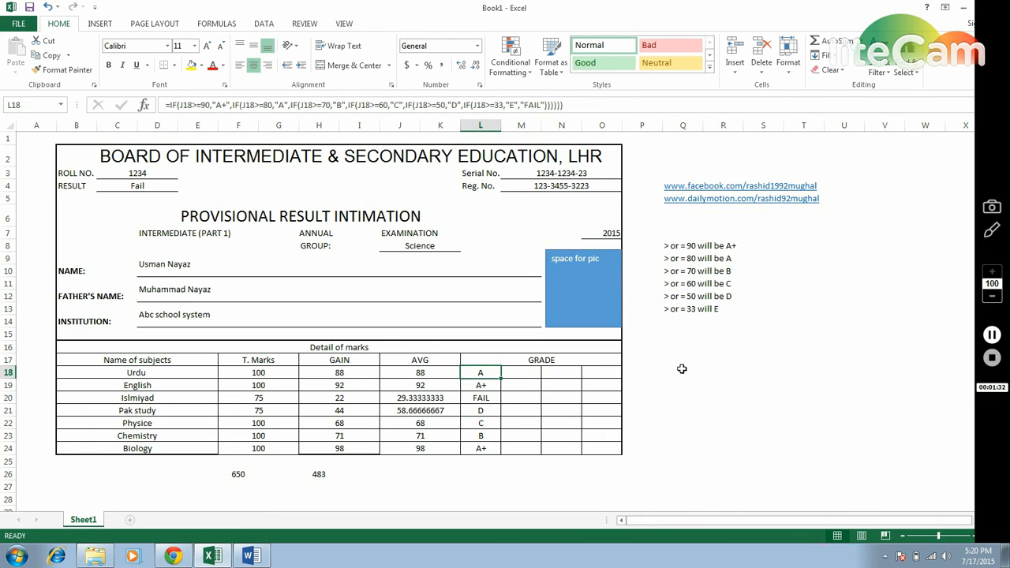
{"action": "key", "text": "shift+Right"}
{"action": "key", "text": "shift+Right"}
{"action": "key", "text": "shift+Right"}
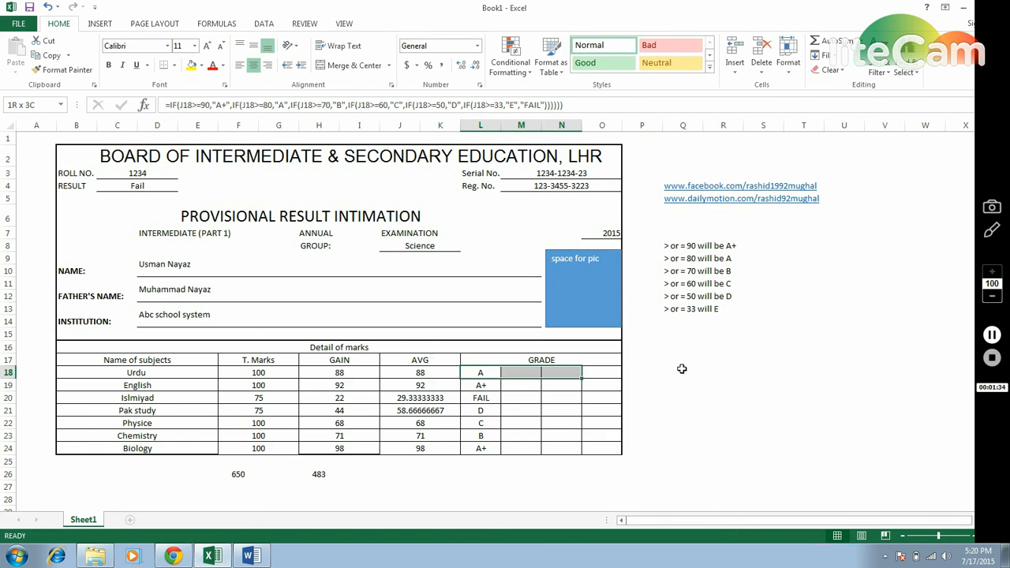
{"action": "left_click", "coordinate": [355, 66]}
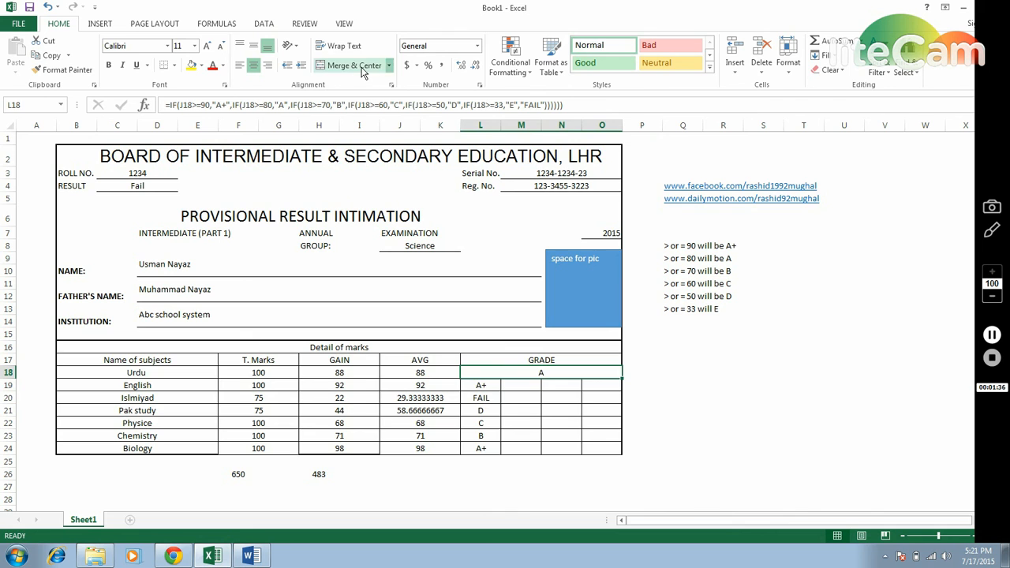
{"action": "key", "text": "Down"}
{"action": "key", "text": "shift+Right"}
{"action": "key", "text": "shift+Right"}
{"action": "key", "text": "shift+Right"}
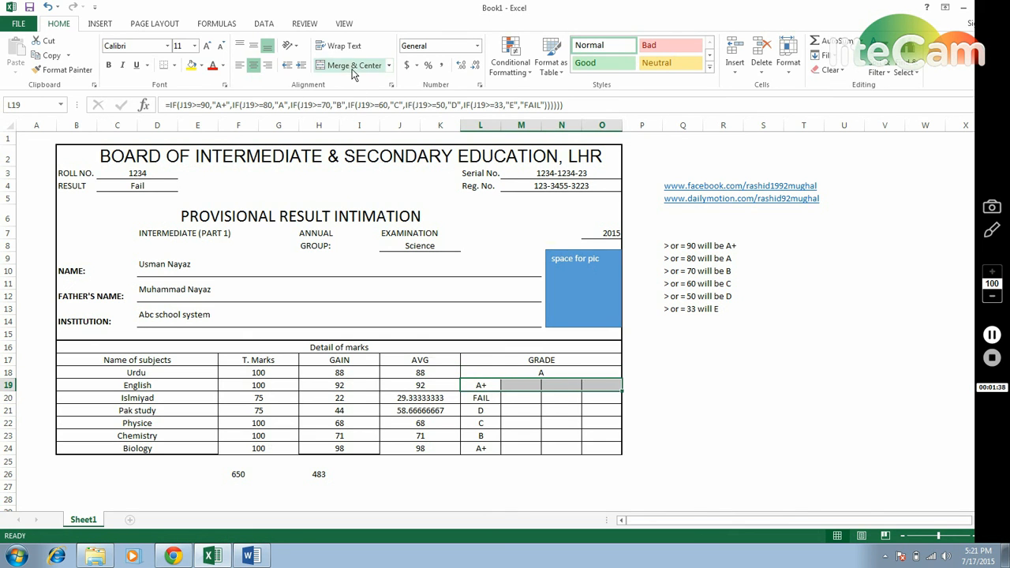
{"action": "left_click", "coordinate": [355, 68]}
{"action": "key", "text": "Down"}
{"action": "key", "text": "shift+Right"}
{"action": "key", "text": "shift+Right"}
{"action": "key", "text": "shift+Right"}
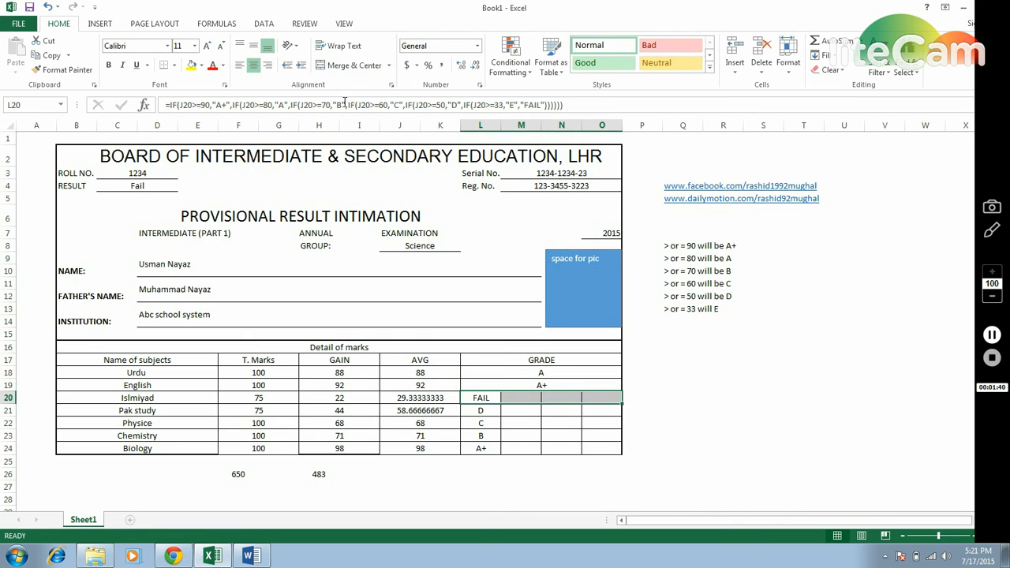
{"action": "left_click", "coordinate": [353, 66]}
Merge and centre the L:O grade cells for Pak study, Physice, Chemistry and Biology (D, C, B, A+).
{"action": "key", "text": "Down"}
{"action": "key", "text": "shift+Right"}
{"action": "key", "text": "shift+Right"}
{"action": "key", "text": "shift+Right"}
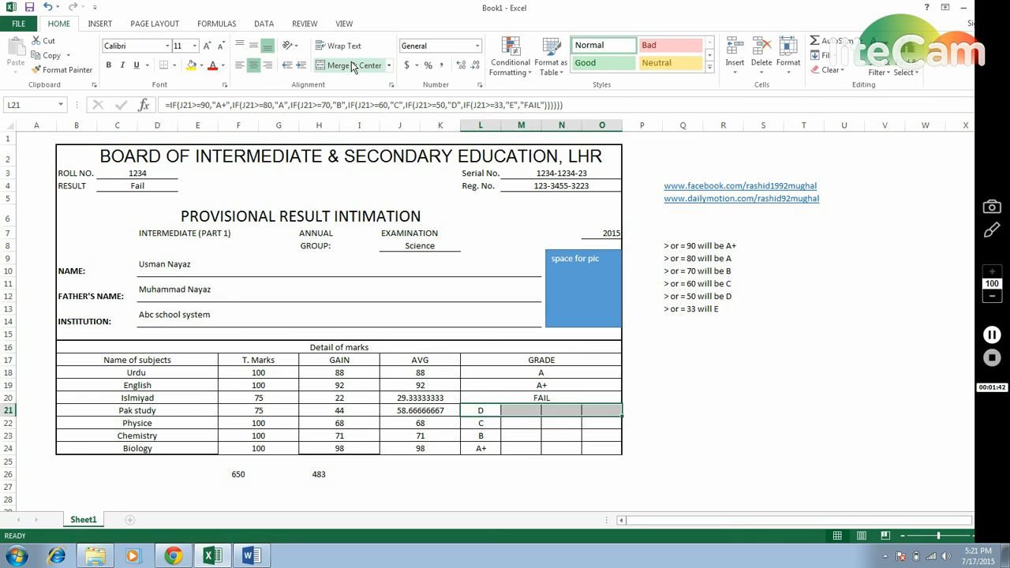
{"action": "left_click", "coordinate": [352, 66]}
{"action": "key", "text": "Down"}
{"action": "key", "text": "shift+Right"}
{"action": "key", "text": "shift+Right"}
{"action": "key", "text": "shift+Right"}
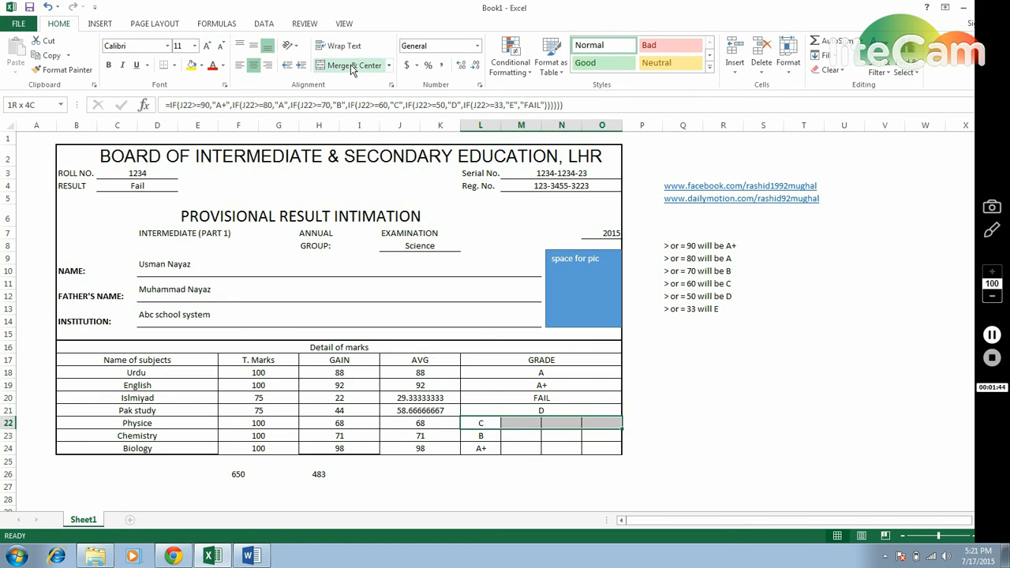
{"action": "left_click", "coordinate": [350, 64]}
{"action": "key", "text": "Down"}
{"action": "key", "text": "shift+Right"}
{"action": "key", "text": "shift+Right"}
{"action": "key", "text": "shift+Right"}
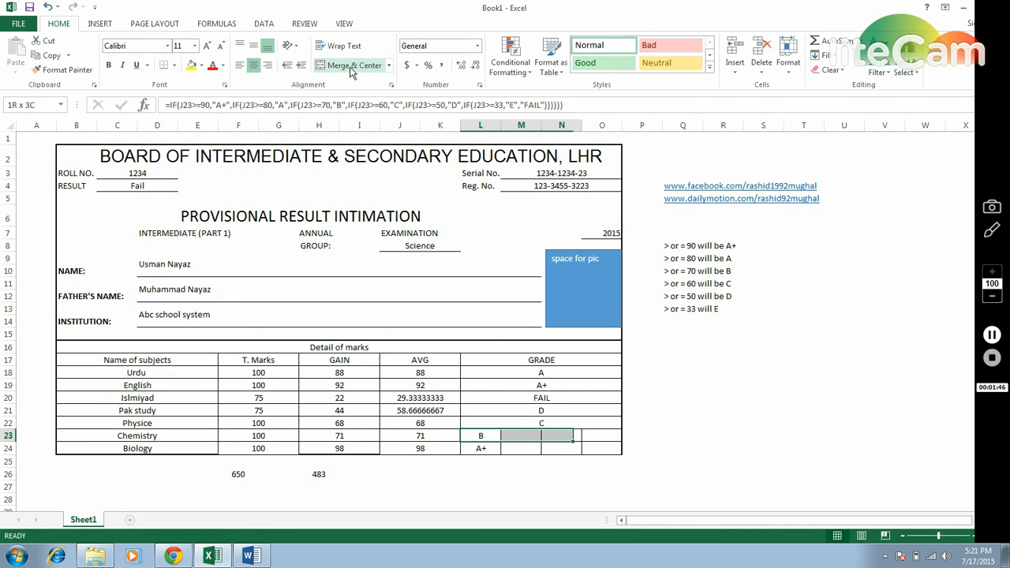
{"action": "left_click", "coordinate": [350, 68]}
{"action": "key", "text": "Down"}
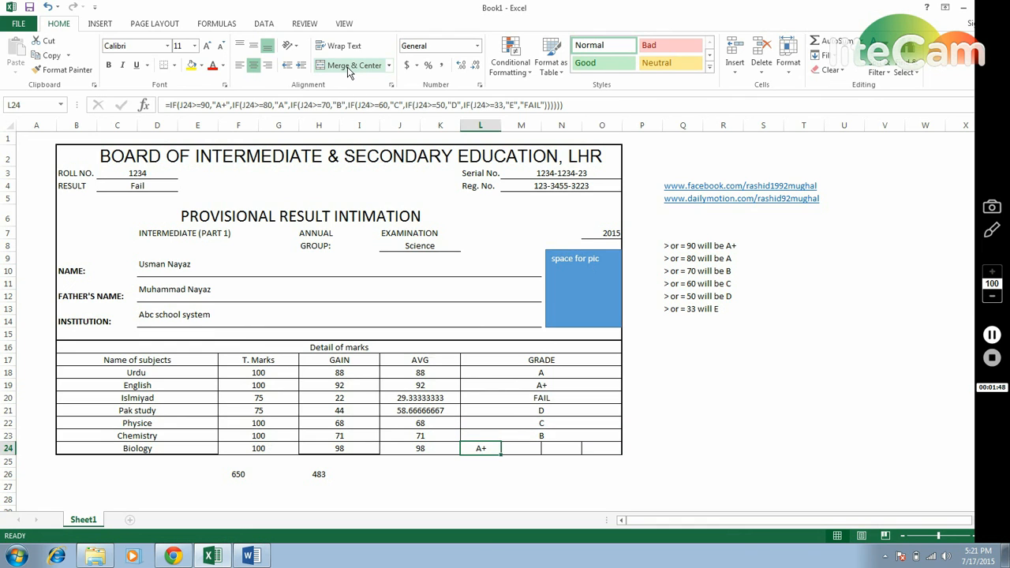
{"action": "key", "text": "shift+Right"}
{"action": "key", "text": "shift+Right"}
{"action": "key", "text": "shift+Right"}
{"action": "left_click", "coordinate": [347, 69]}
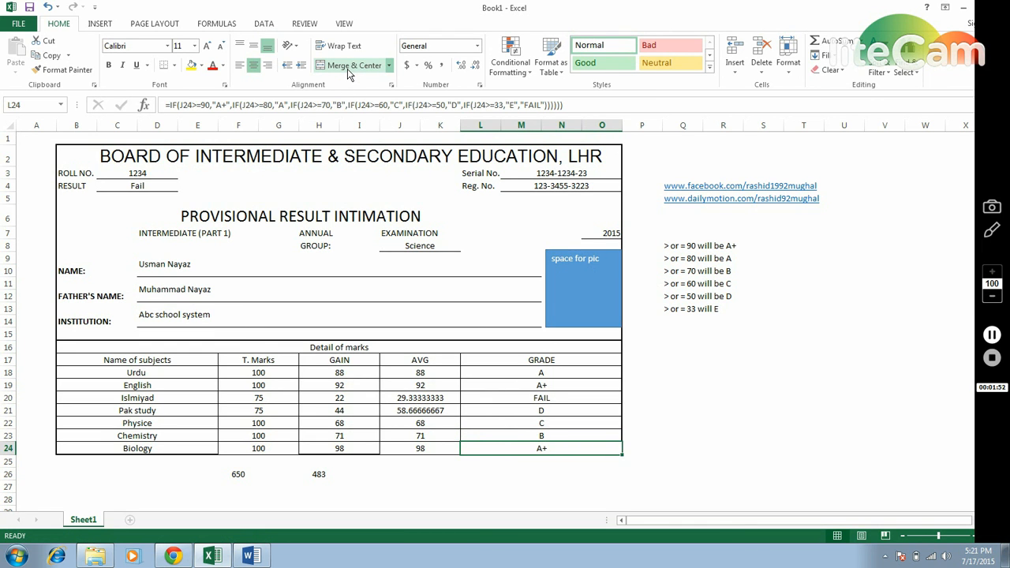
Select the card range B2:O24 and apply a light blue-grey theme fill colour.
{"action": "left_click", "coordinate": [470, 233]}
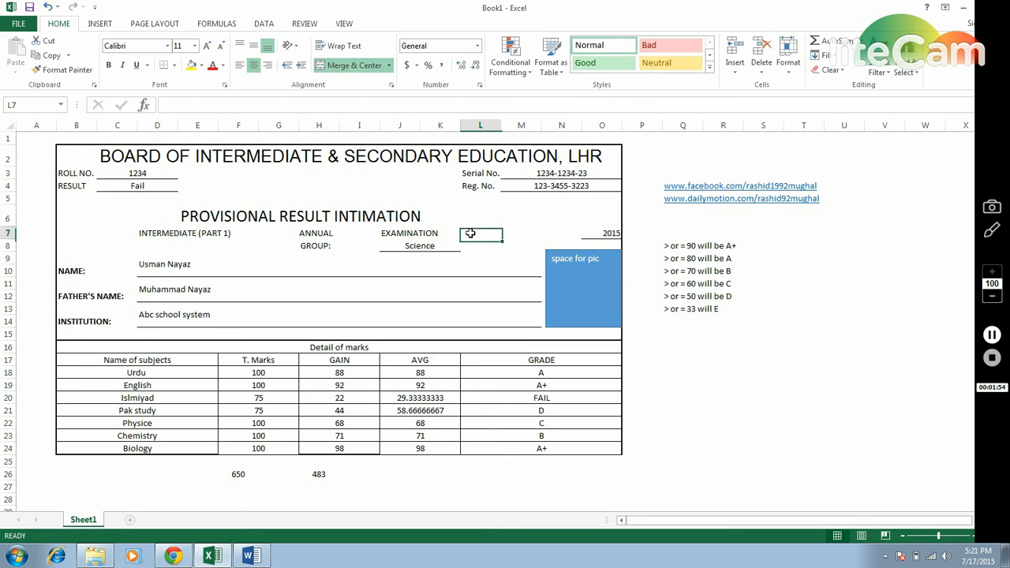
{"action": "key", "text": "Left"}
{"action": "key", "text": "Left"}
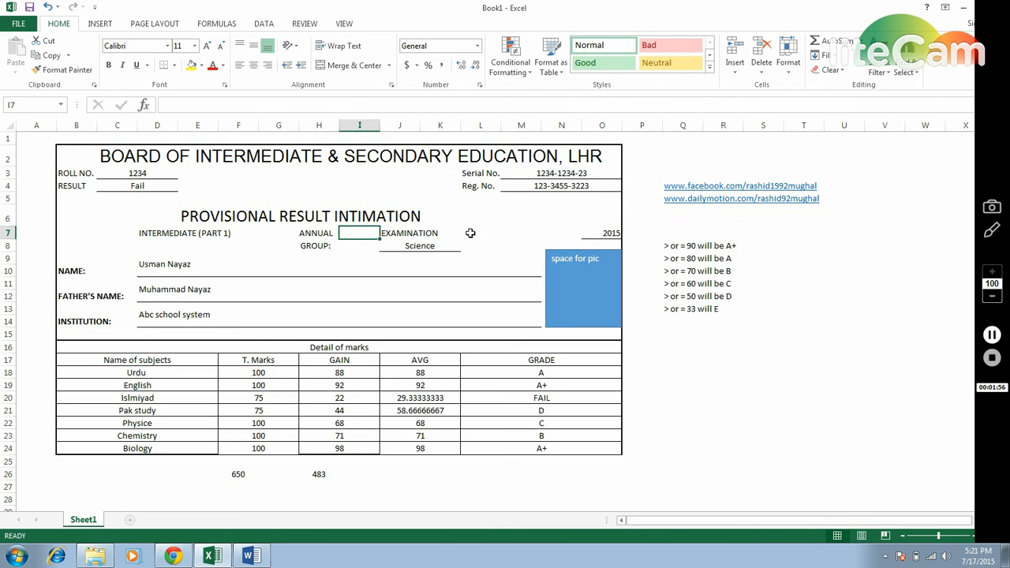
{"action": "key", "text": "Left"}
{"action": "key", "text": "Left"}
{"action": "key", "text": "Left"}
{"action": "key", "text": "Left"}
{"action": "key", "text": "Left"}
{"action": "key", "text": "Left"}
{"action": "key", "text": "Left"}
{"action": "key", "text": "Left"}
{"action": "key", "text": "Up"}
{"action": "key", "text": "Up"}
{"action": "key", "text": "Right"}
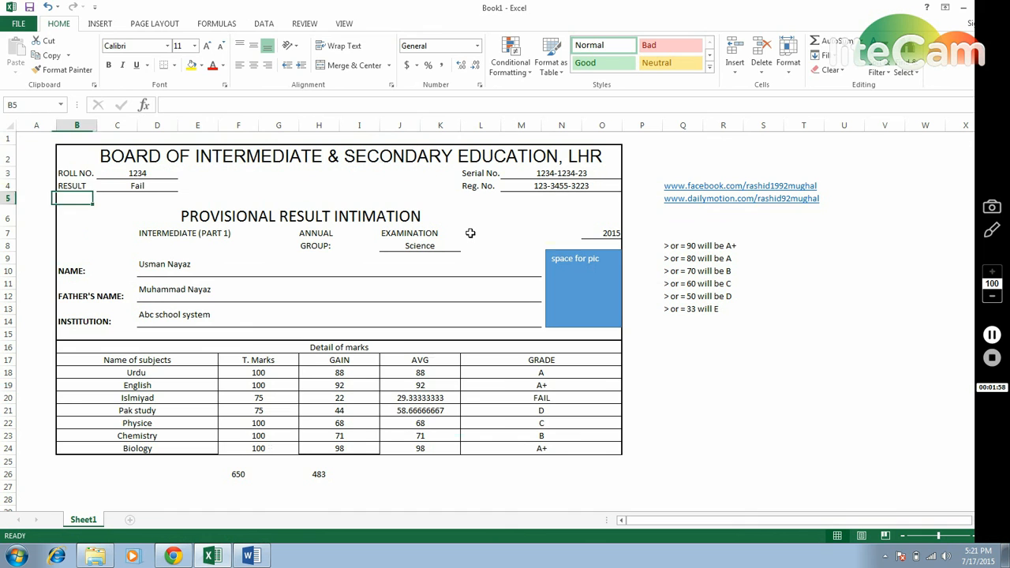
{"action": "key", "text": "Up"}
{"action": "key", "text": "Up"}
{"action": "key", "text": "Up"}
{"action": "key", "text": "shift+Right"}
{"action": "key", "text": "shift+Right"}
{"action": "key", "text": "shift+Right"}
{"action": "key", "text": "shift+Right"}
{"action": "key", "text": "shift+Right"}
{"action": "key", "text": "shift+Right"}
{"action": "key", "text": "shift+Right"}
{"action": "key", "text": "shift+Right"}
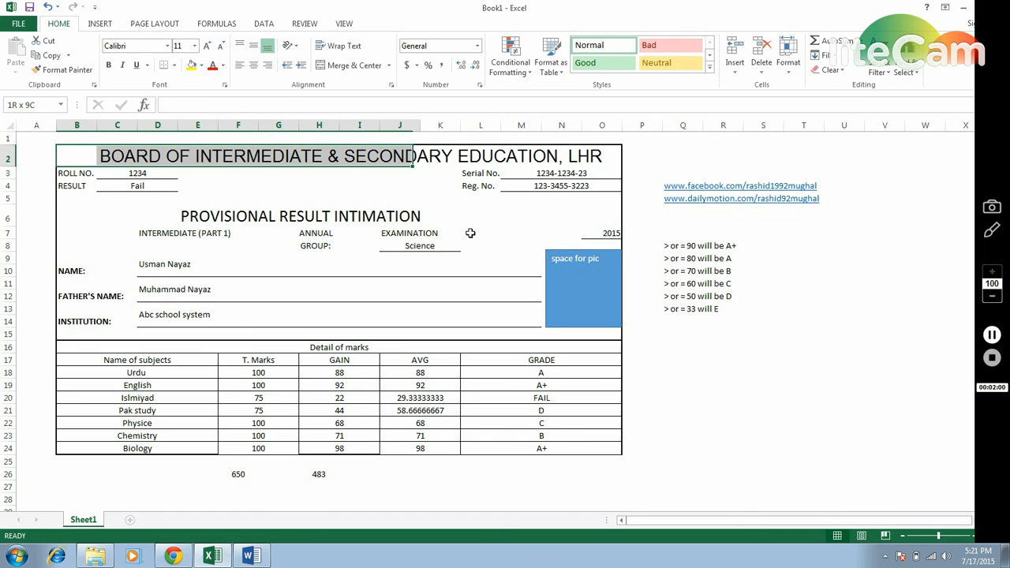
{"action": "key", "text": "shift+Right"}
{"action": "key", "text": "shift+Right"}
{"action": "key", "text": "shift+Right"}
{"action": "key", "text": "shift+Right"}
{"action": "key", "text": "shift+Right"}
{"action": "key", "text": "shift+Down"}
{"action": "key", "text": "shift+Down"}
{"action": "key", "text": "shift+Down"}
{"action": "key", "text": "shift+Down"}
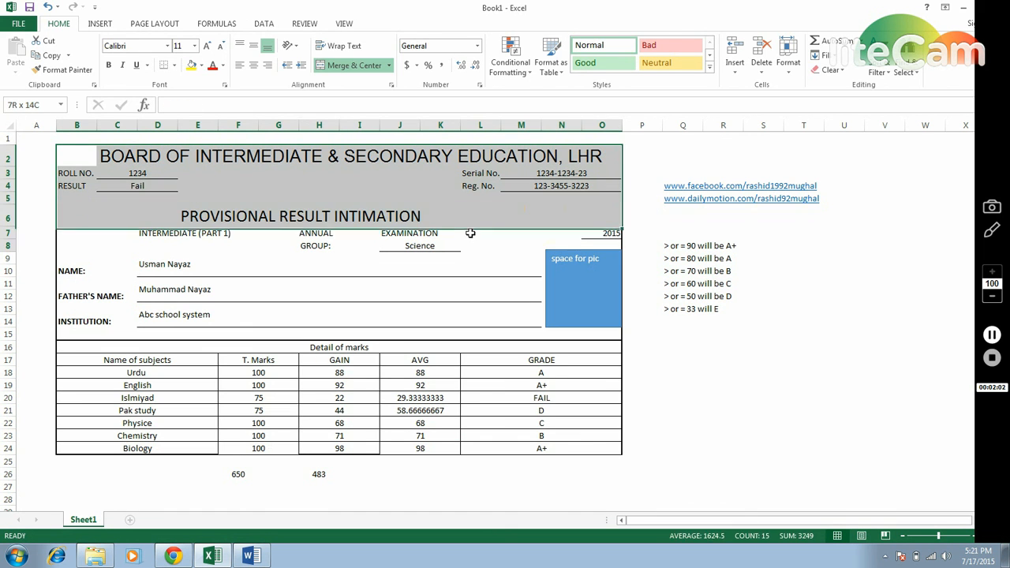
{"action": "key", "text": "shift+Down"}
{"action": "key", "text": "shift+Down"}
{"action": "key", "text": "shift+Down"}
{"action": "key", "text": "shift+Down"}
{"action": "key", "text": "shift+Down"}
{"action": "key", "text": "shift+Down"}
{"action": "key", "text": "shift+Down"}
{"action": "key", "text": "shift+Down"}
{"action": "key", "text": "shift+Down"}
{"action": "key", "text": "shift+Down"}
{"action": "key", "text": "shift+Down"}
{"action": "key", "text": "shift+Down"}
{"action": "key", "text": "shift+Down"}
{"action": "key", "text": "shift+Down"}
{"action": "key", "text": "shift+Down"}
{"action": "key", "text": "shift+Down"}
{"action": "key", "text": "shift+Down"}
{"action": "key", "text": "shift+Down"}
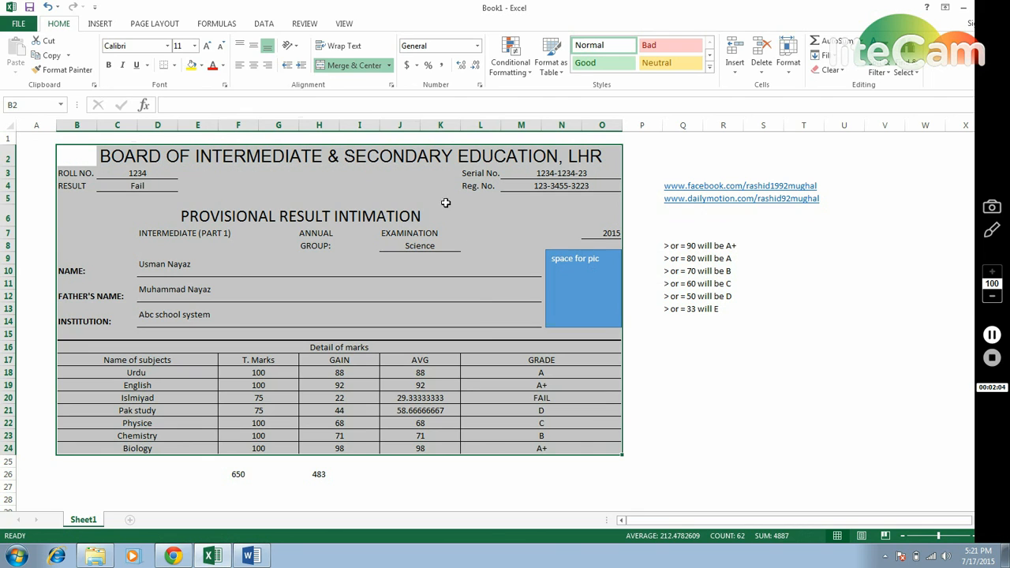
{"action": "left_click", "coordinate": [202, 65]}
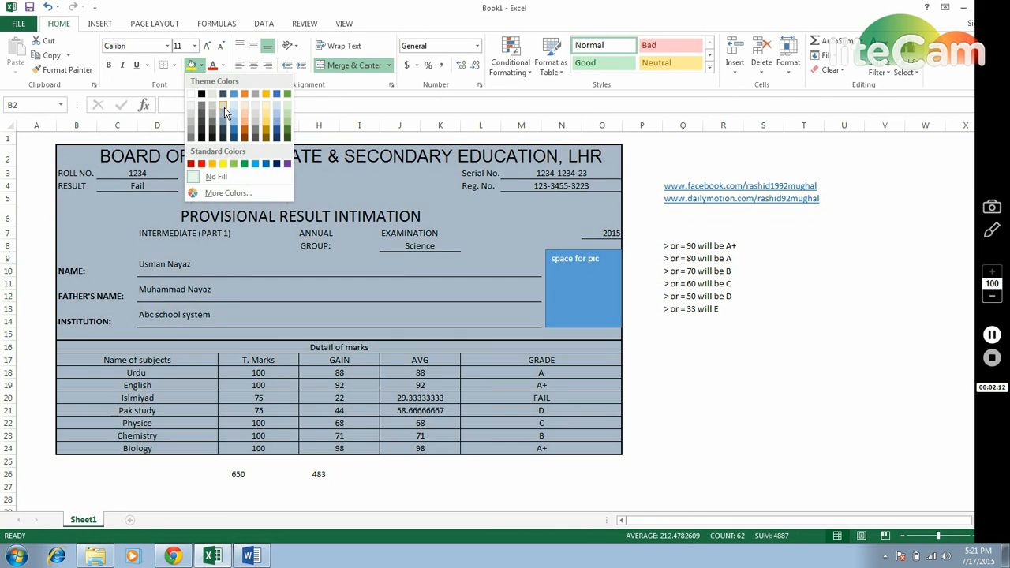
{"action": "left_click", "coordinate": [225, 101]}
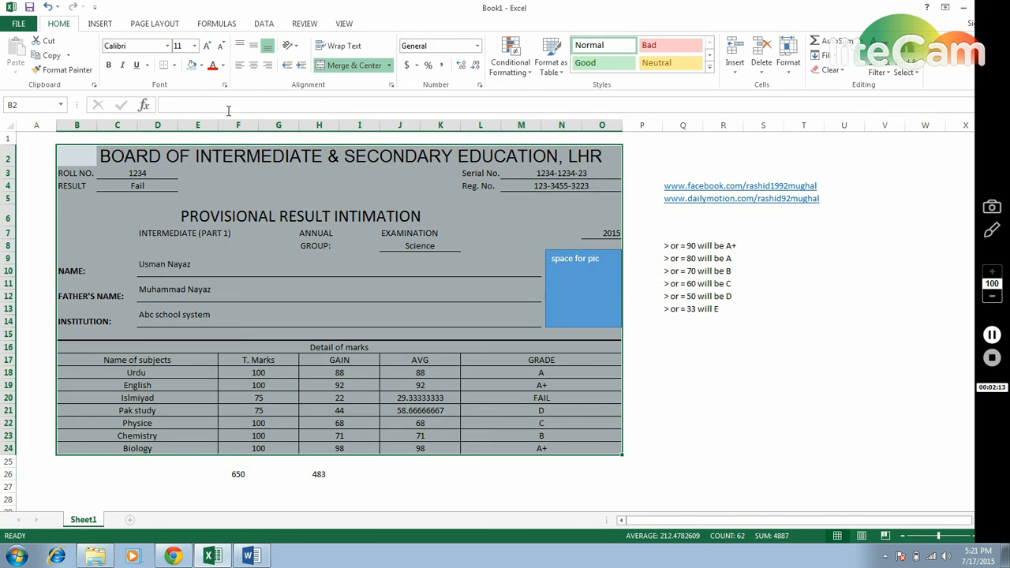
{"action": "left_click", "coordinate": [396, 273]}
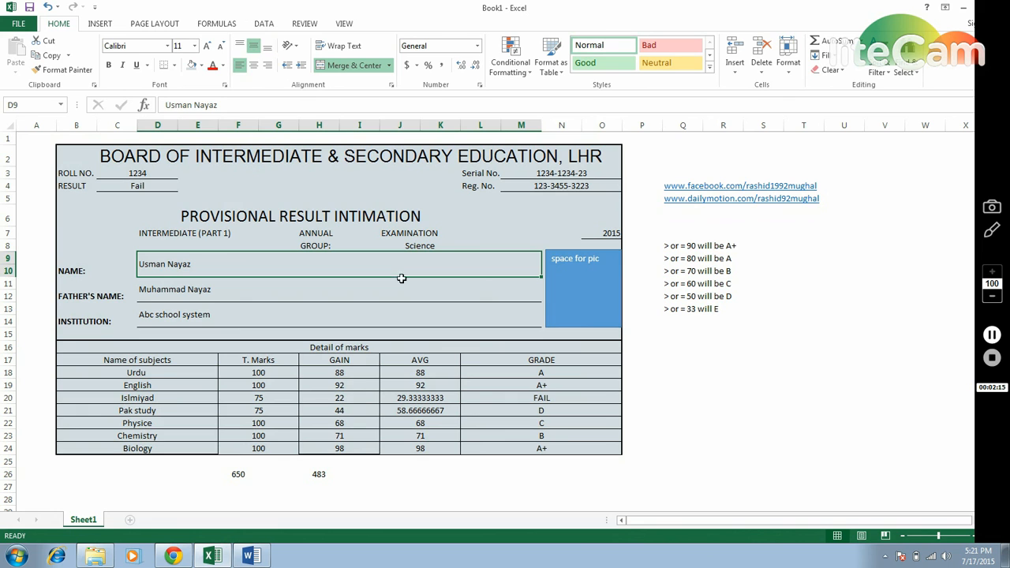
{"action": "left_click", "coordinate": [624, 420]}
{"action": "key", "text": "Left"}
{"action": "key", "text": "Left"}
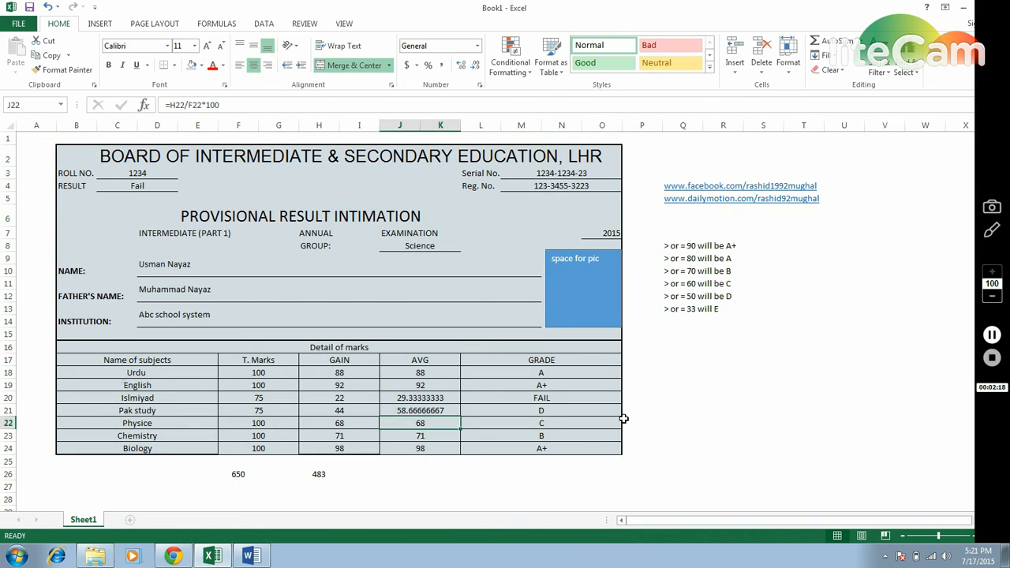
{"action": "key", "text": "Down"}
{"action": "key", "text": "Down"}
{"action": "key", "text": "Down"}
{"action": "key", "text": "Down"}
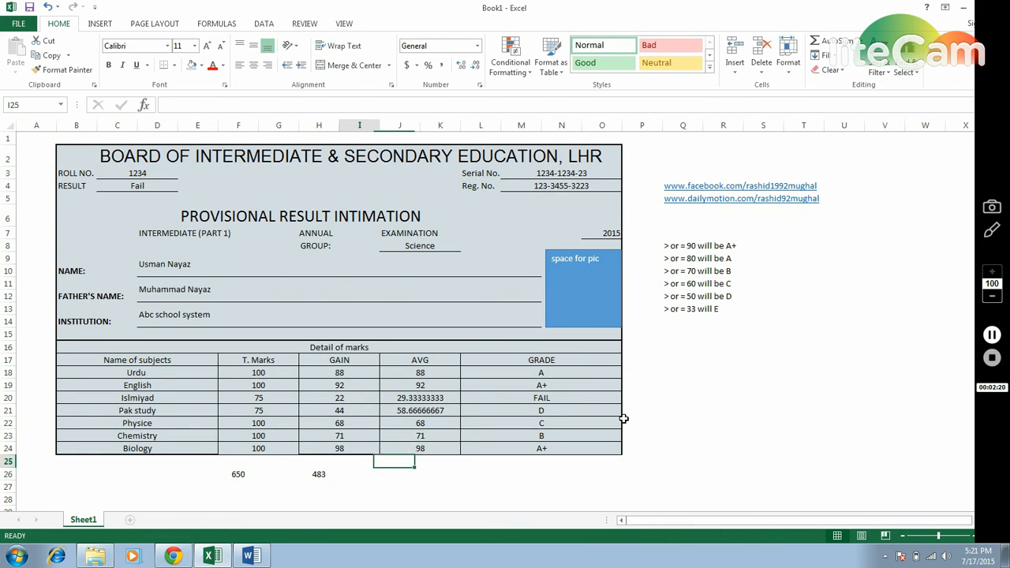
{"action": "key", "text": "Left"}
{"action": "key", "text": "Left"}
{"action": "key", "text": "Left"}
{"action": "key", "text": "Right"}
{"action": "key", "text": "Right"}
{"action": "key", "text": "Up"}
{"action": "key", "text": "Up"}
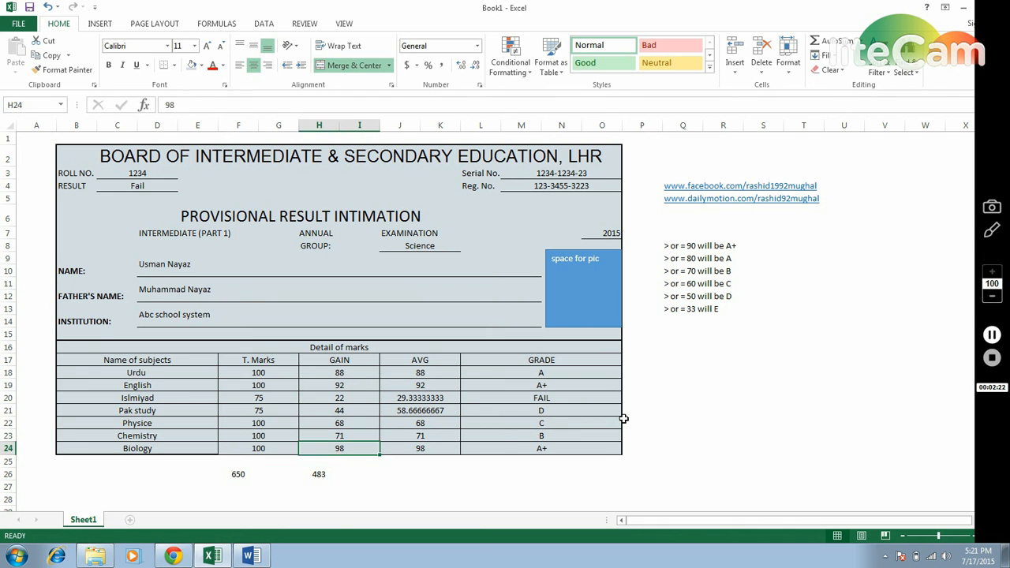
{"action": "key", "text": "Right"}
{"action": "key", "text": "Right"}
{"action": "key", "text": "Right"}
{"action": "key", "text": "Up"}
{"action": "key", "text": "Up"}
{"action": "key", "text": "Left"}
{"action": "key", "text": "Up"}
{"action": "key", "text": "Up"}
{"action": "key", "text": "Up"}
{"action": "key", "text": "Up"}
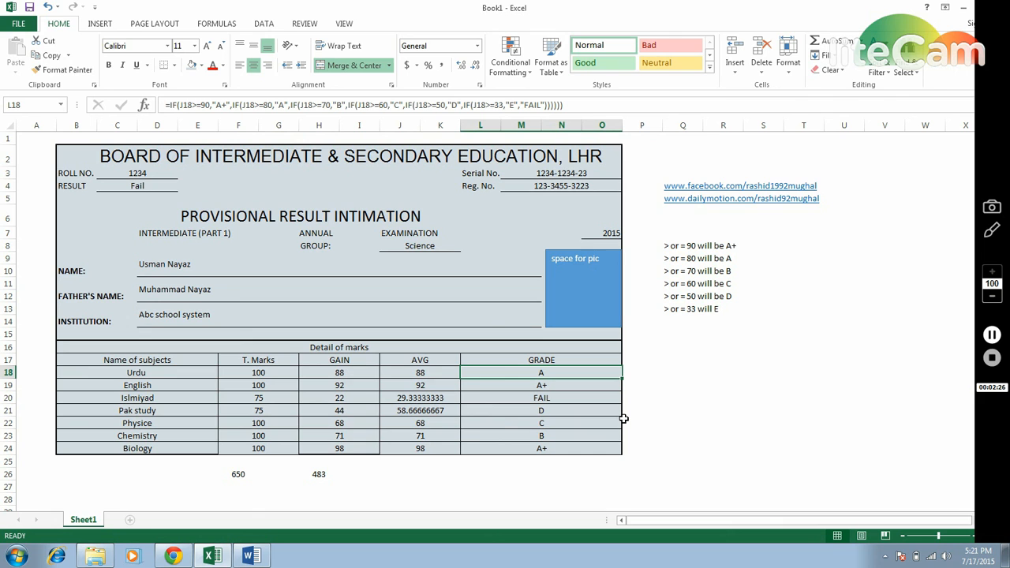
{"action": "key", "text": "Down"}
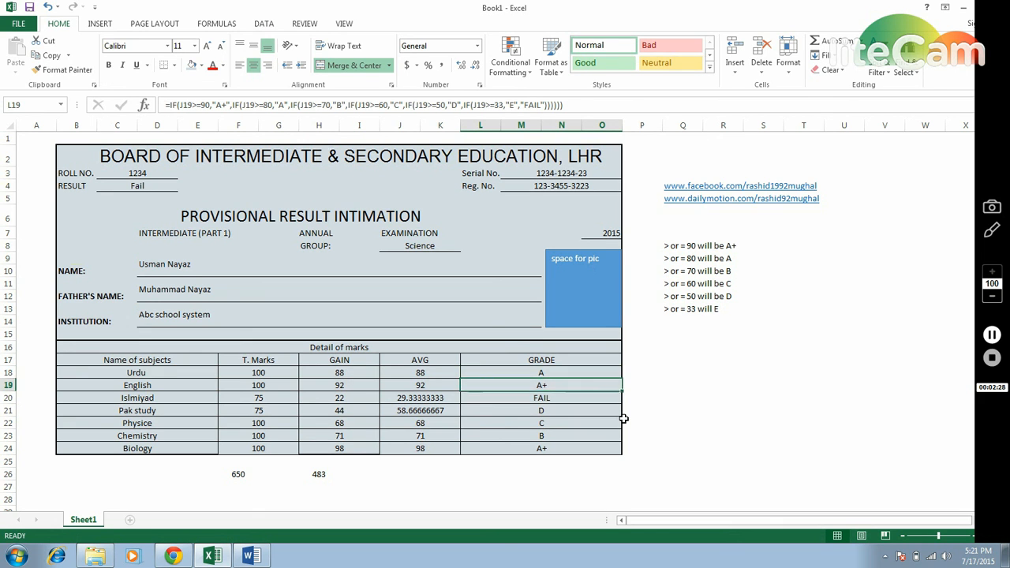
{"action": "key", "text": "Down"}
{"action": "key", "text": "Up"}
{"action": "key", "text": "Up"}
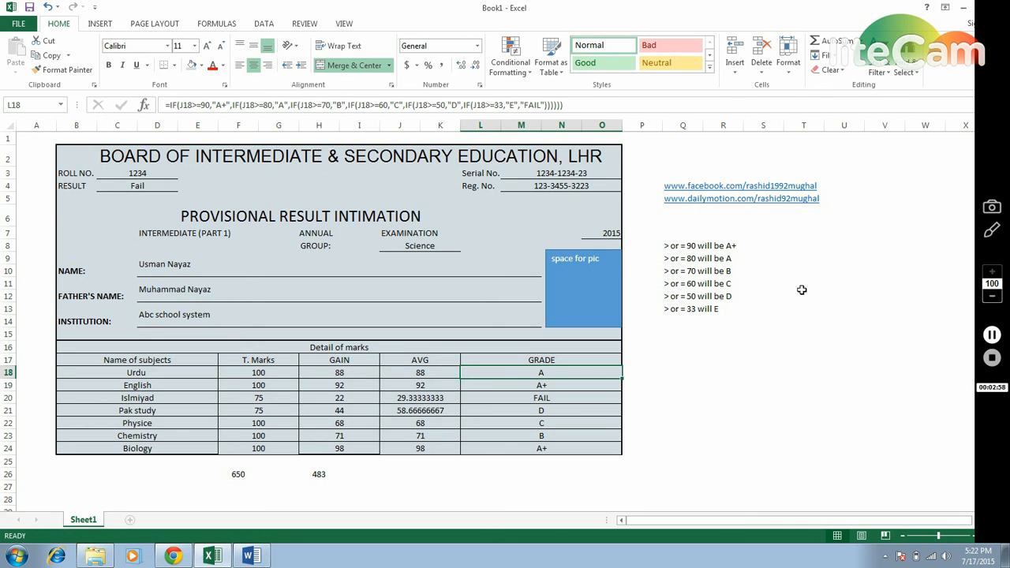
{"action": "left_click", "coordinate": [795, 358]}
{"action": "left_click", "coordinate": [800, 310]}
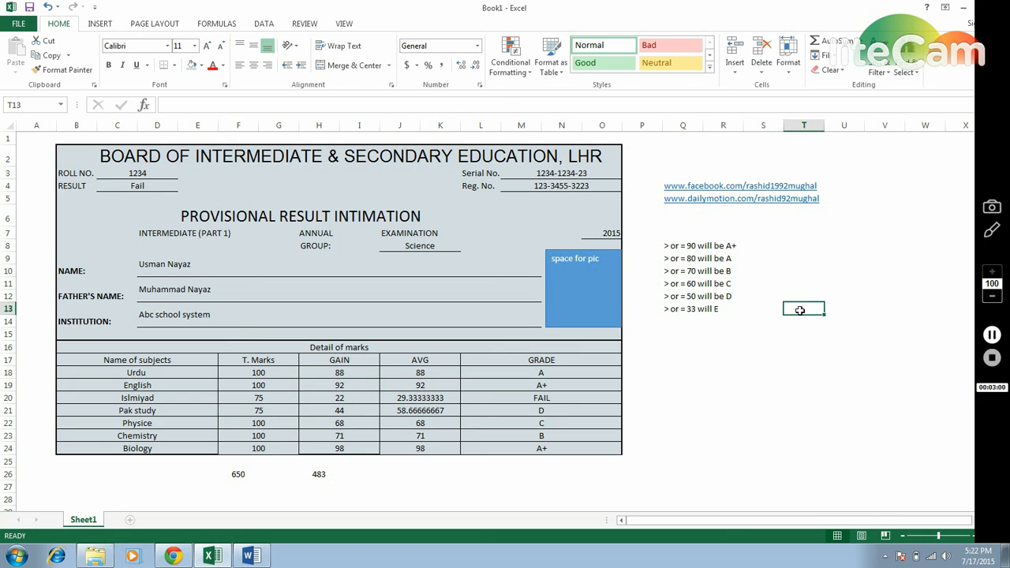
{"action": "left_click", "coordinate": [802, 281]}
{"action": "left_click", "coordinate": [802, 251]}
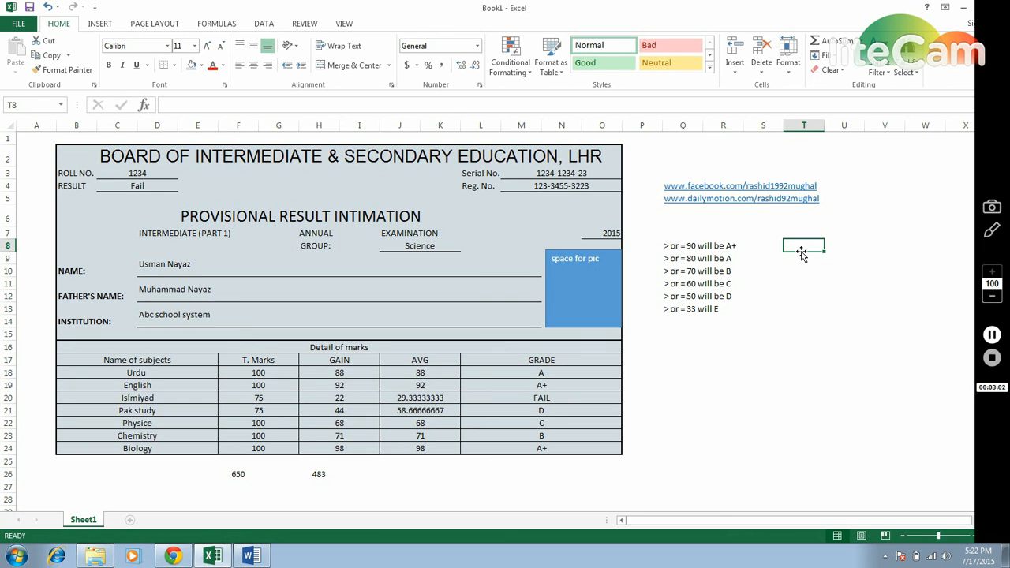